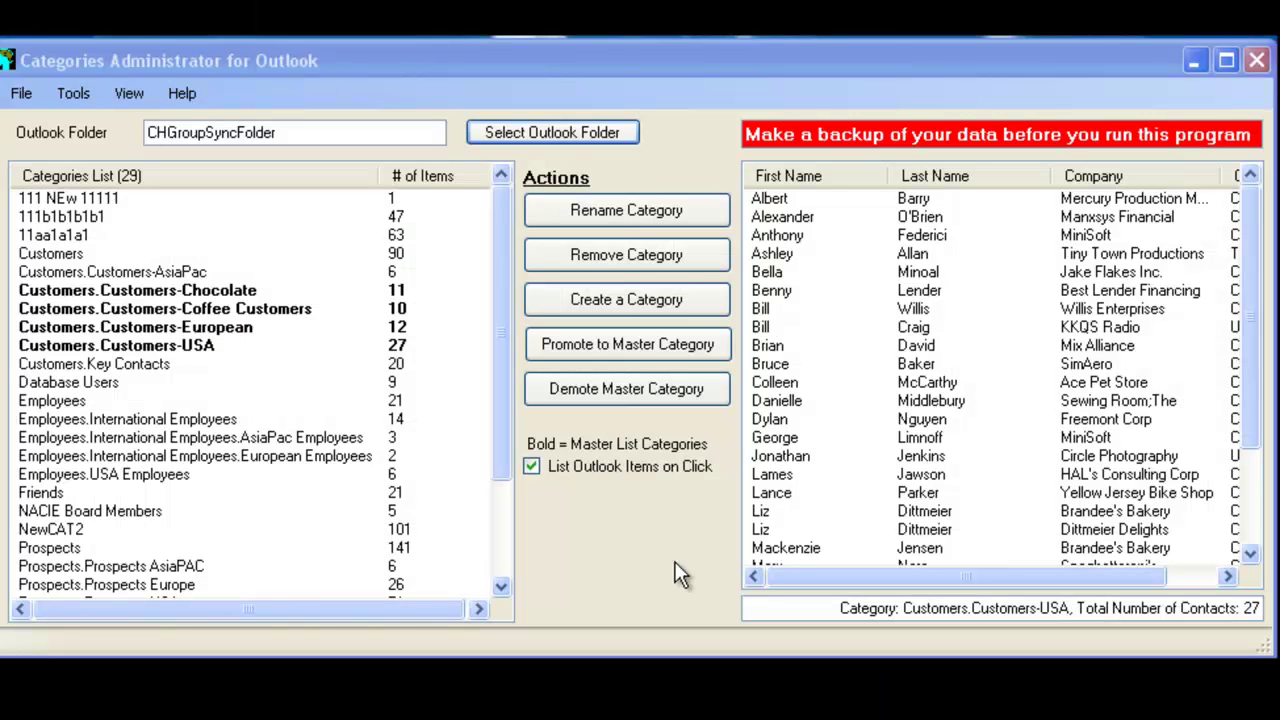
Switch the working folder to Personal Folders > CHGroupSyncFolder and reload its category counts
{"action": "left_click", "coordinate": [563, 144]}
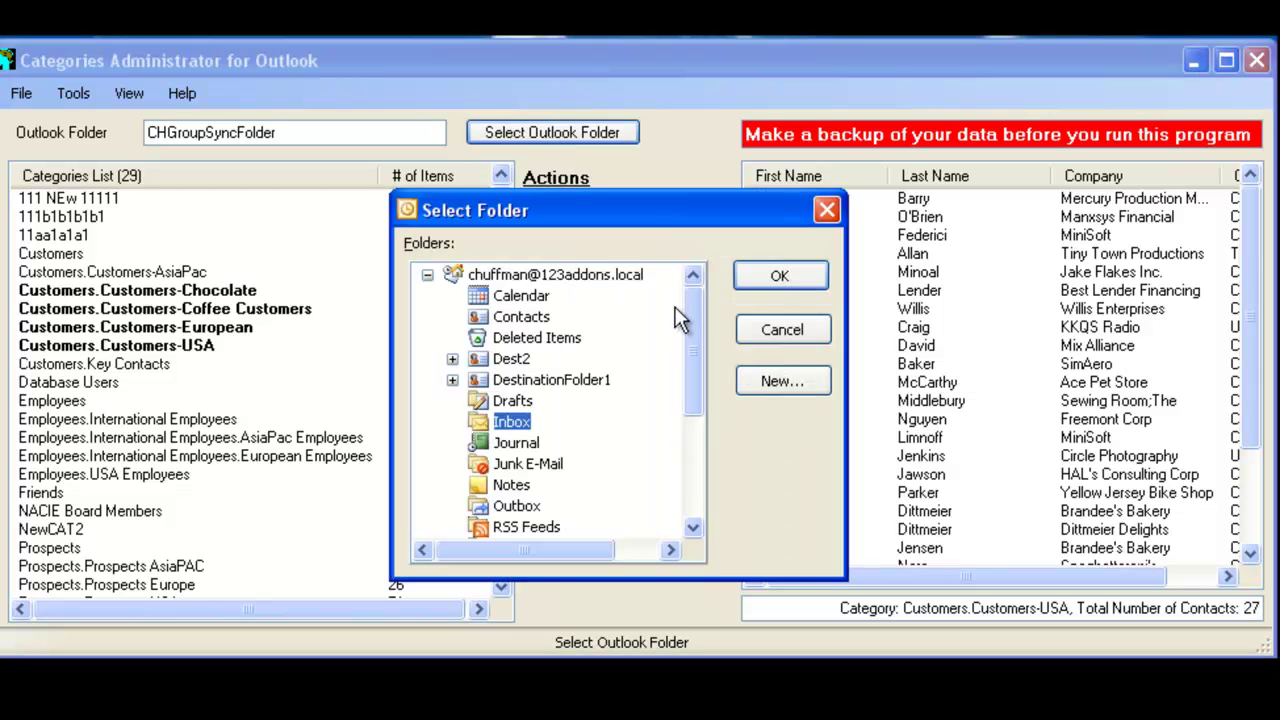
{"action": "left_click_drag", "start_coordinate": [693, 315], "coordinate": [697, 438]}
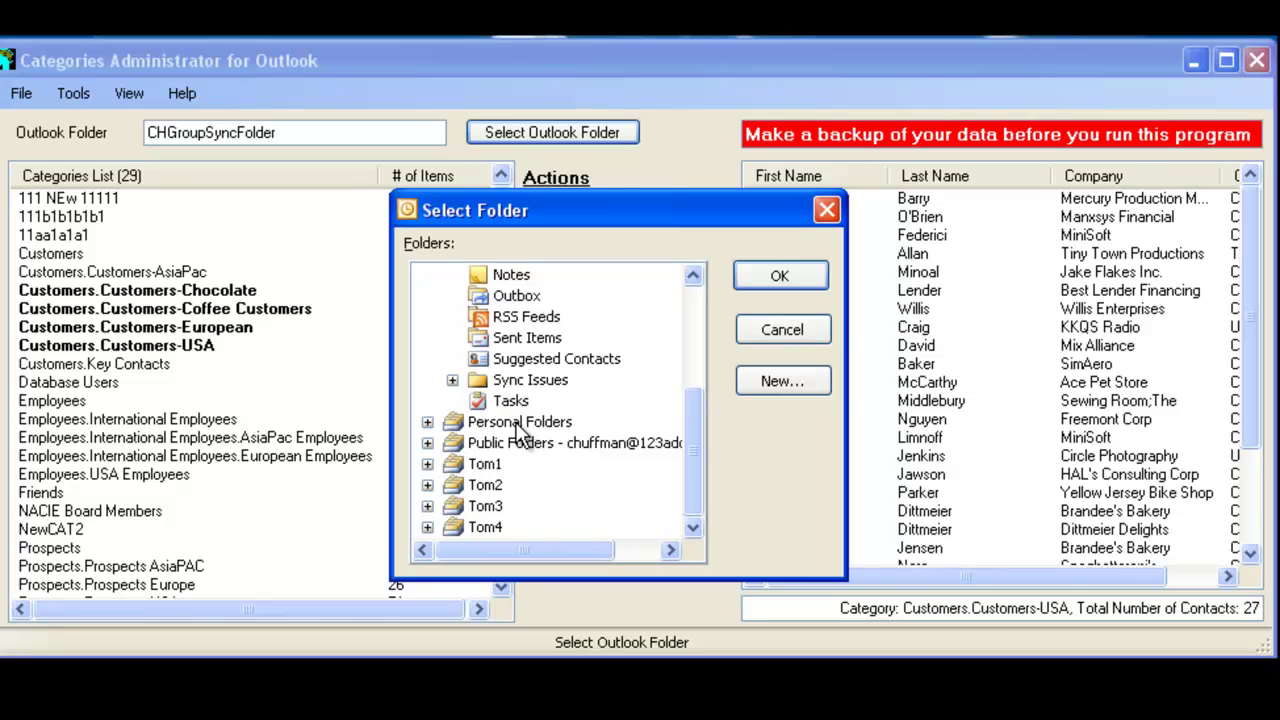
{"action": "left_click", "coordinate": [428, 422]}
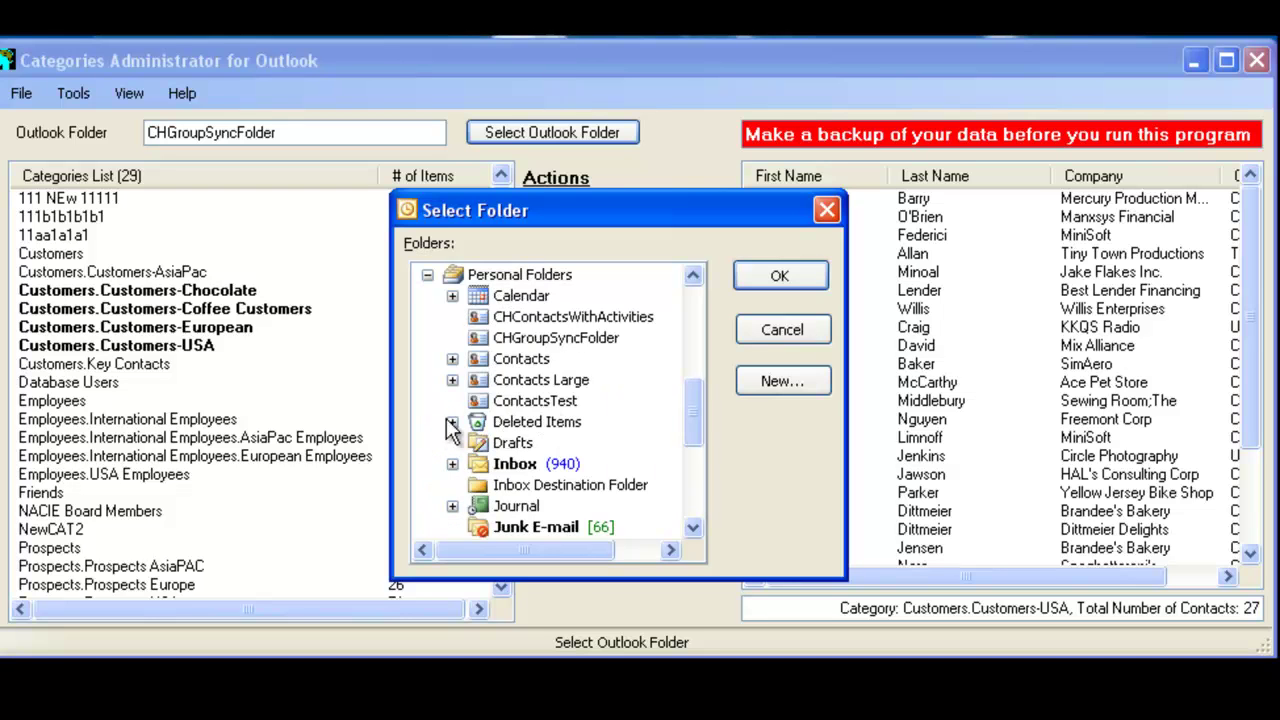
{"action": "left_click", "coordinate": [568, 344]}
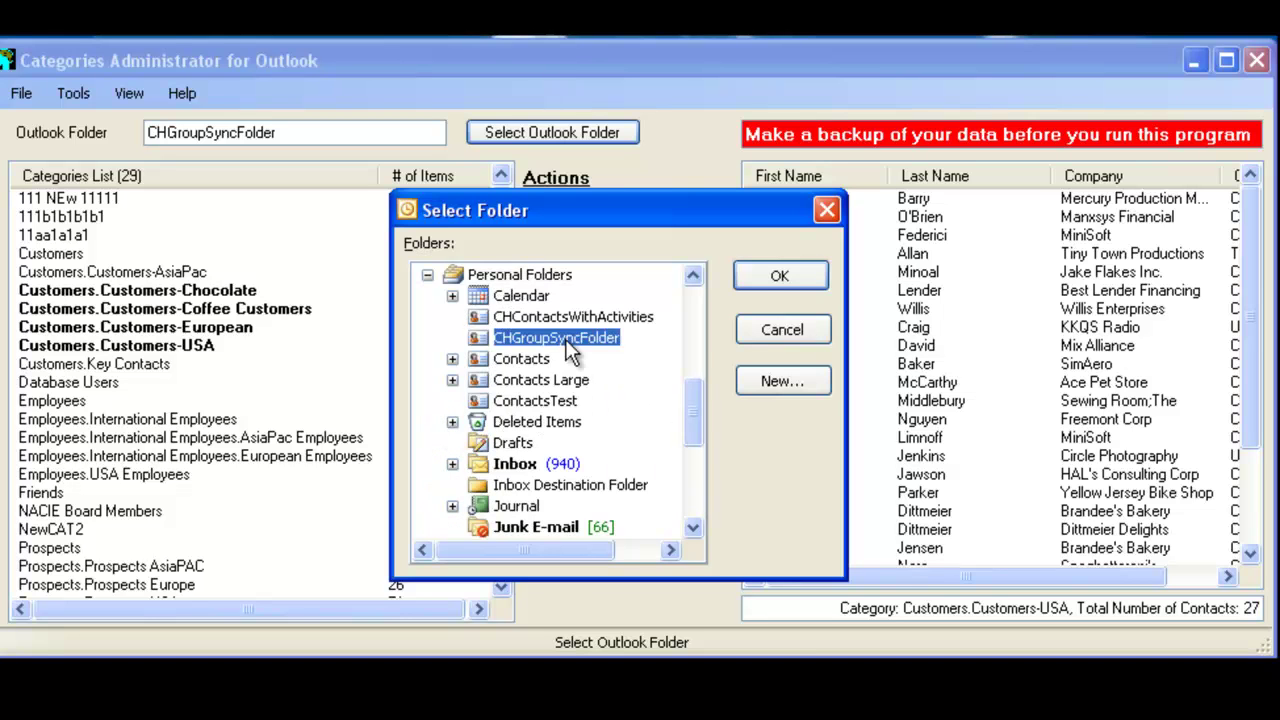
{"action": "left_click", "coordinate": [794, 272]}
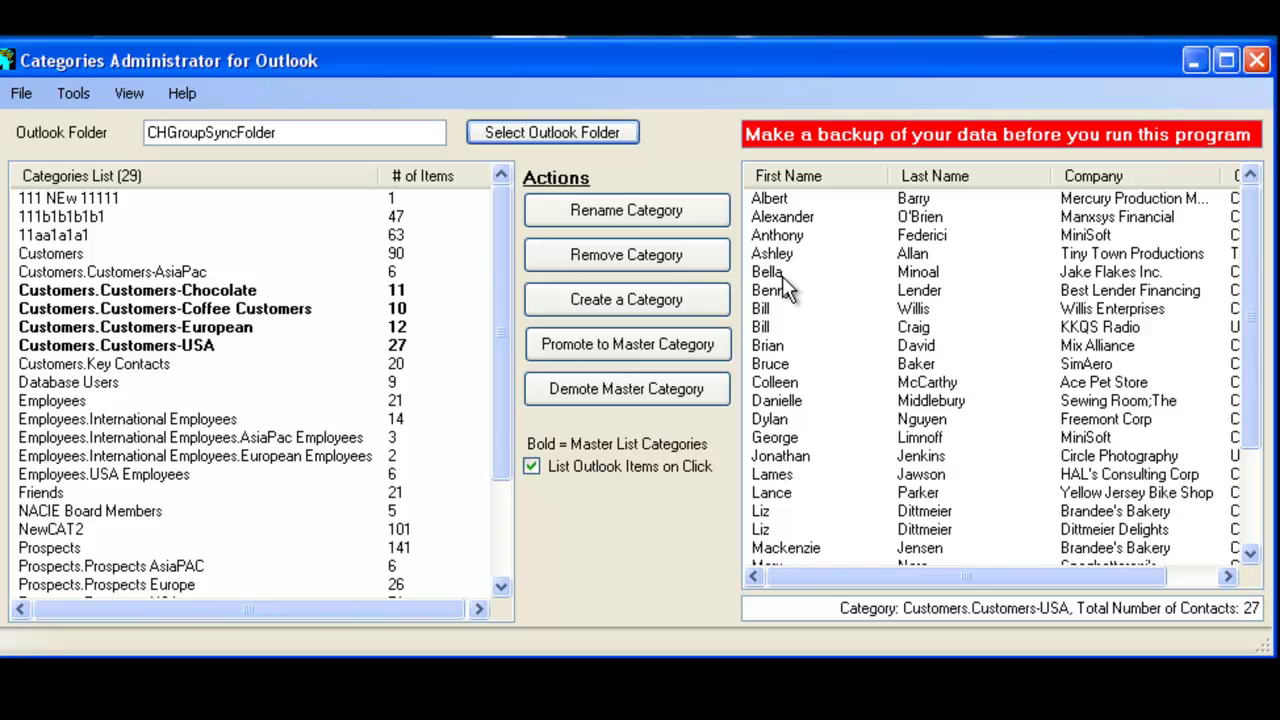
List contacts of Chocolate, AsiaPac, Key Contacts, European, Coffee Customers, Database Users, then Employees
{"action": "left_click", "coordinate": [184, 290]}
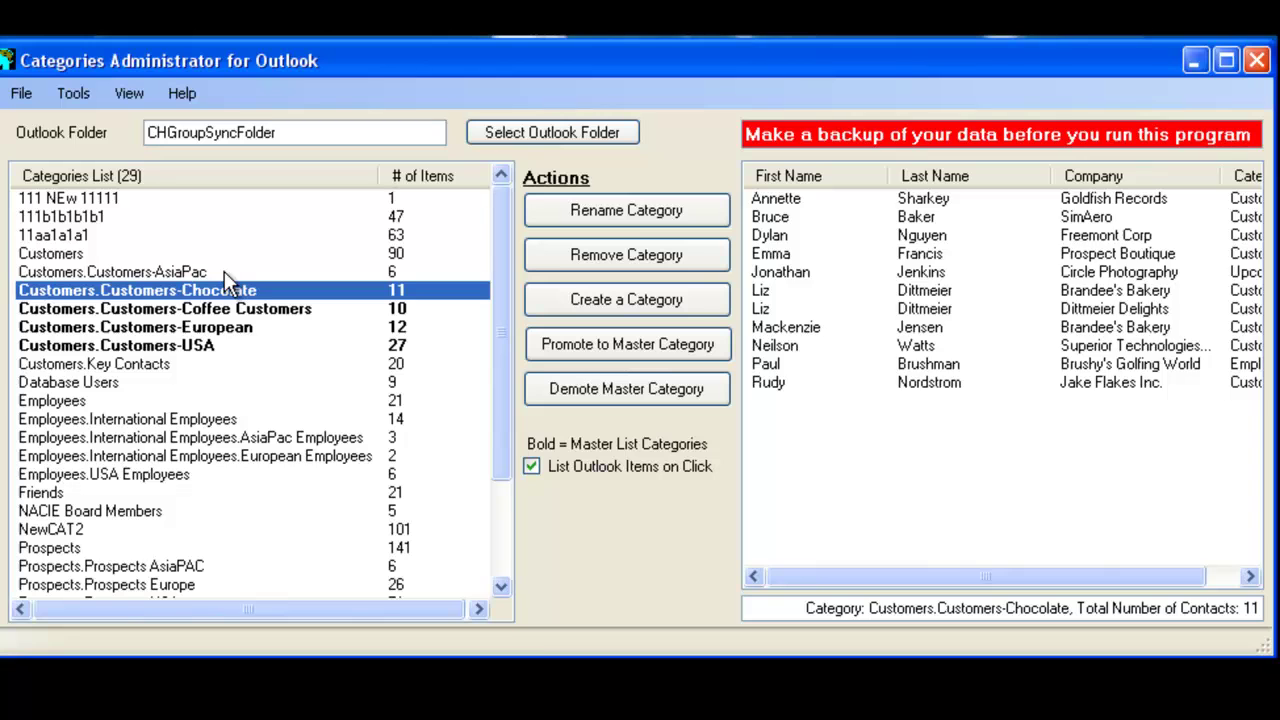
{"action": "left_click", "coordinate": [224, 271]}
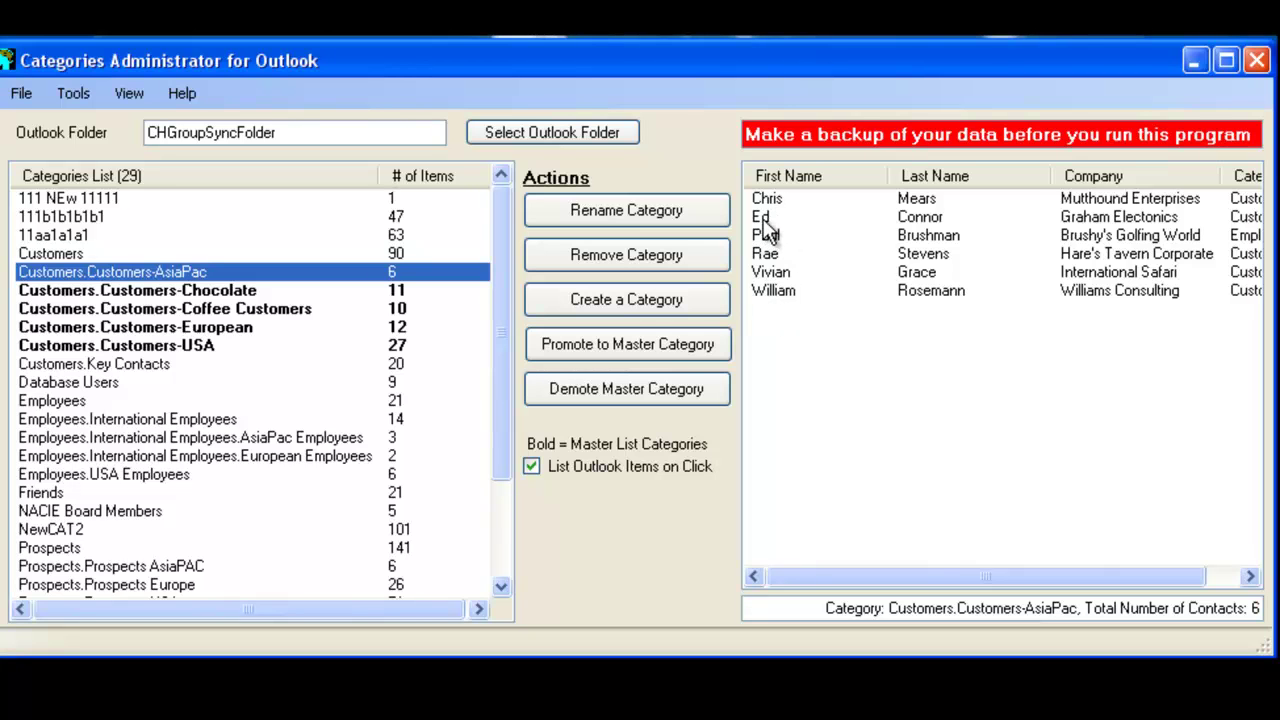
{"action": "left_click", "coordinate": [257, 367]}
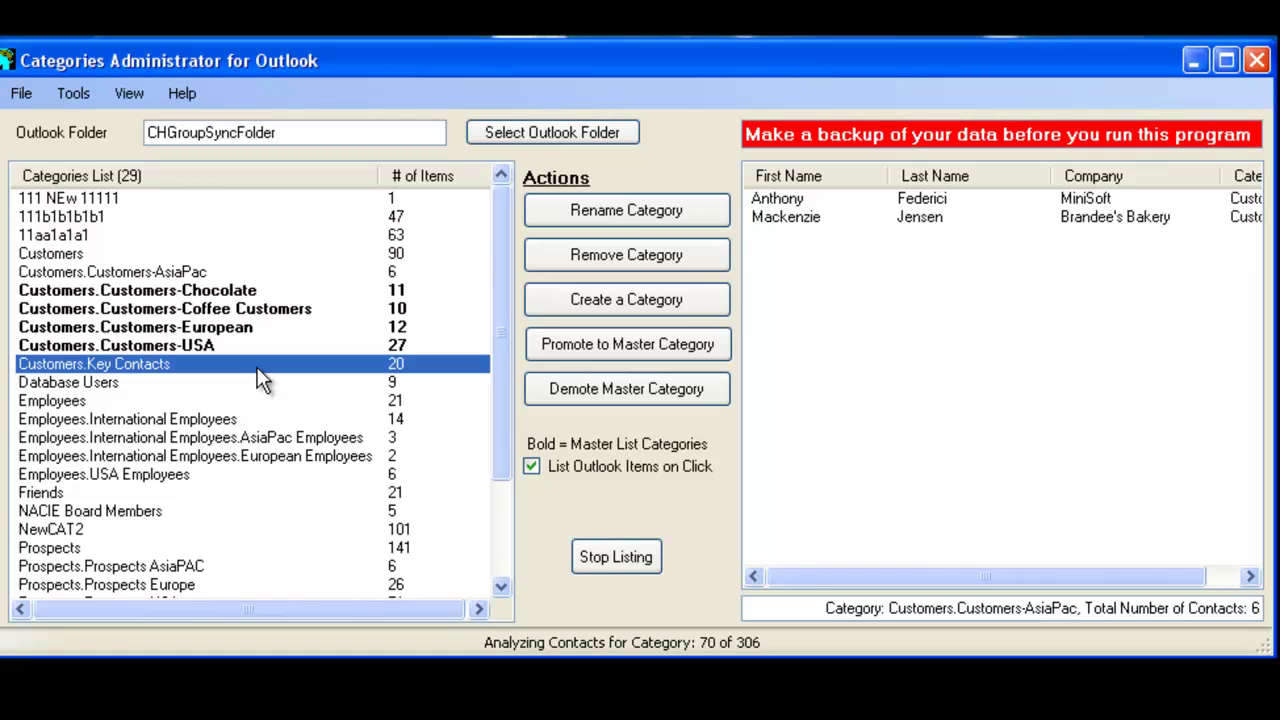
{"action": "left_click", "coordinate": [214, 334]}
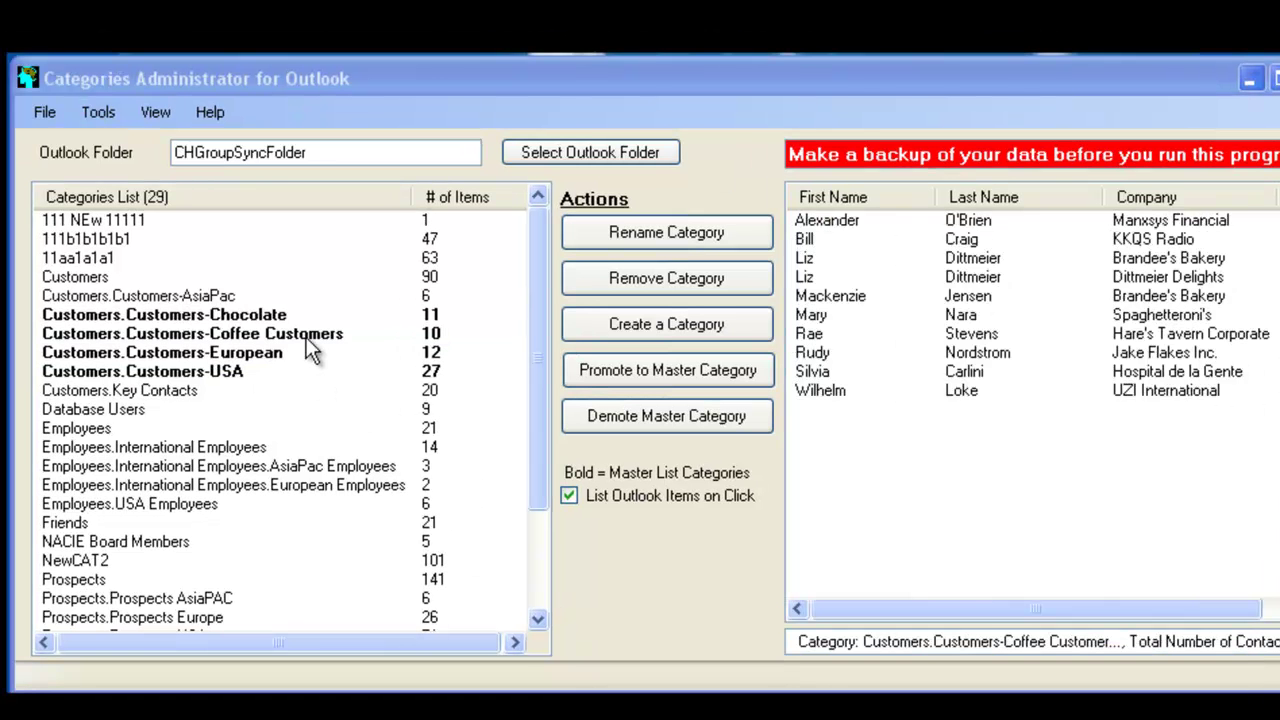
{"action": "left_click", "coordinate": [275, 312]}
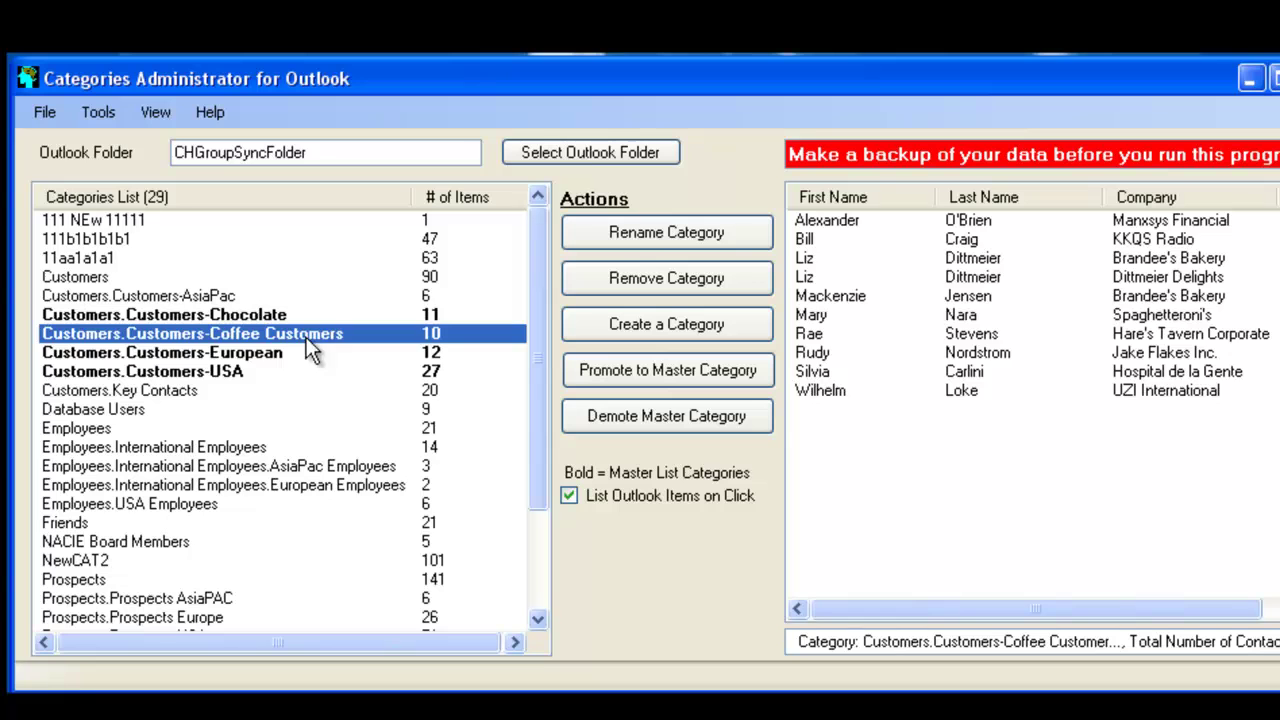
{"action": "left_click", "coordinate": [296, 353]}
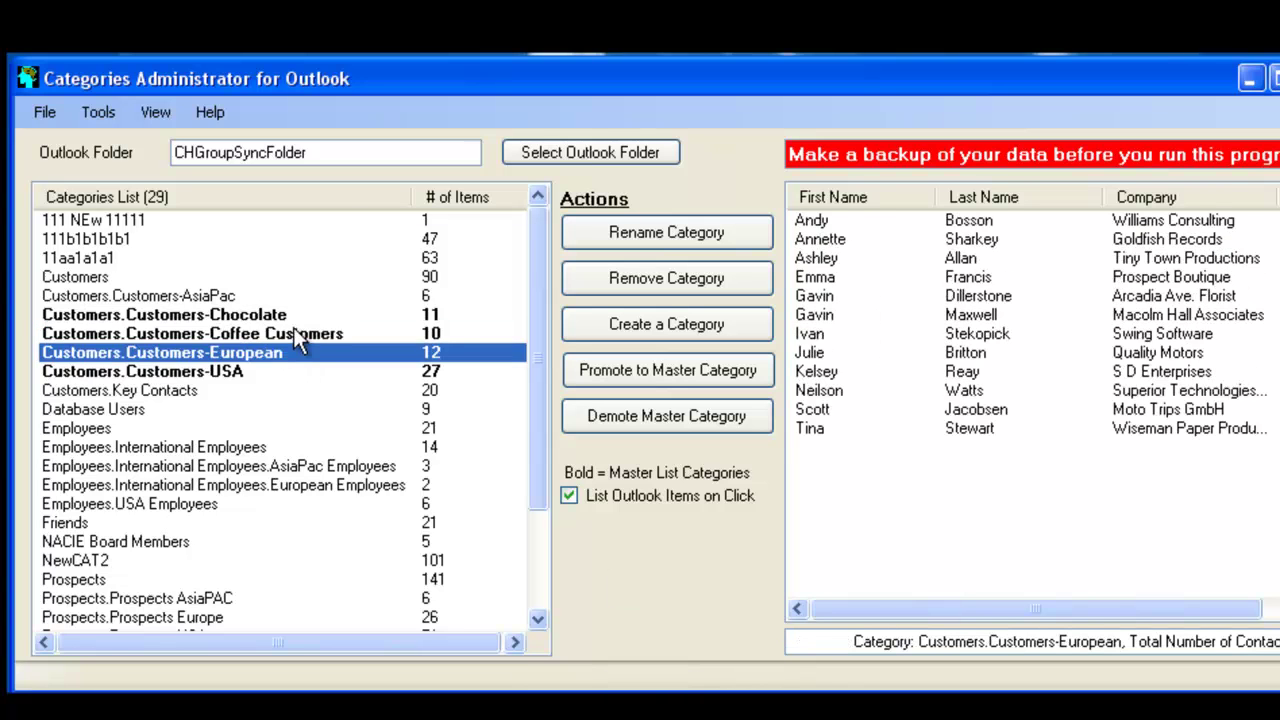
{"action": "left_click", "coordinate": [293, 328]}
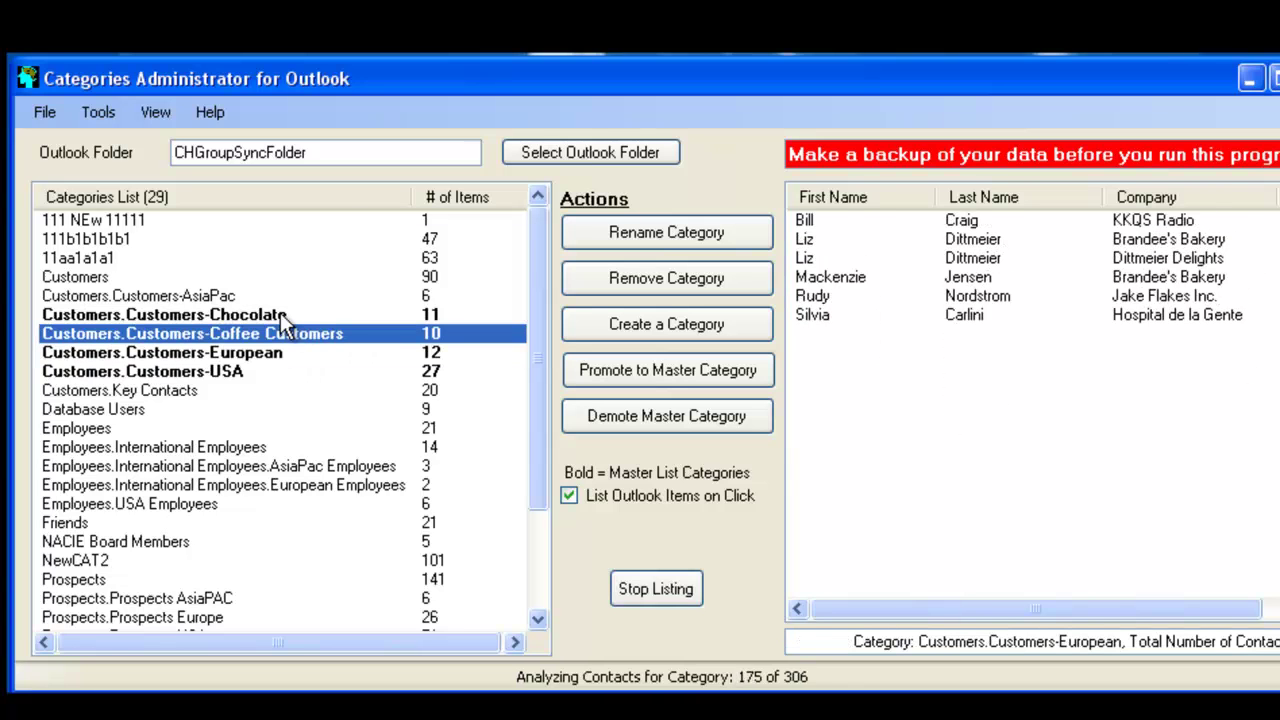
{"action": "left_click", "coordinate": [281, 416]}
{"action": "left_click", "coordinate": [280, 429]}
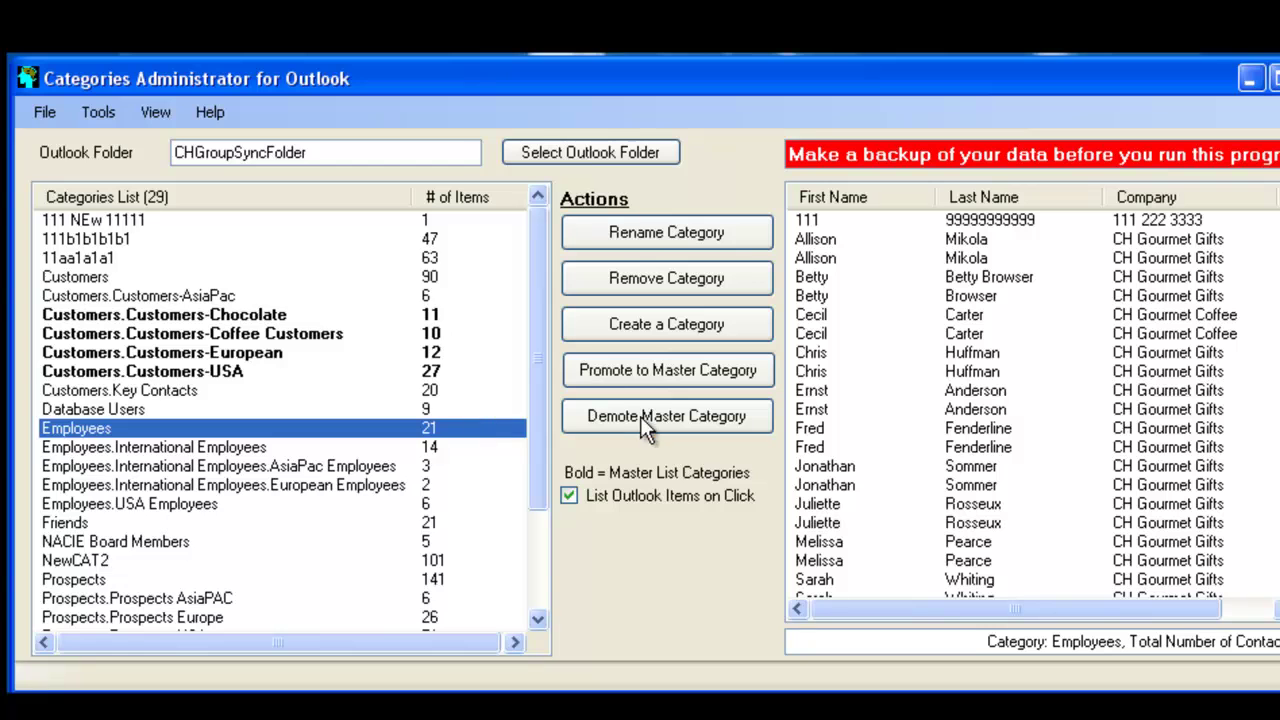
{"action": "left_click", "coordinate": [663, 373]}
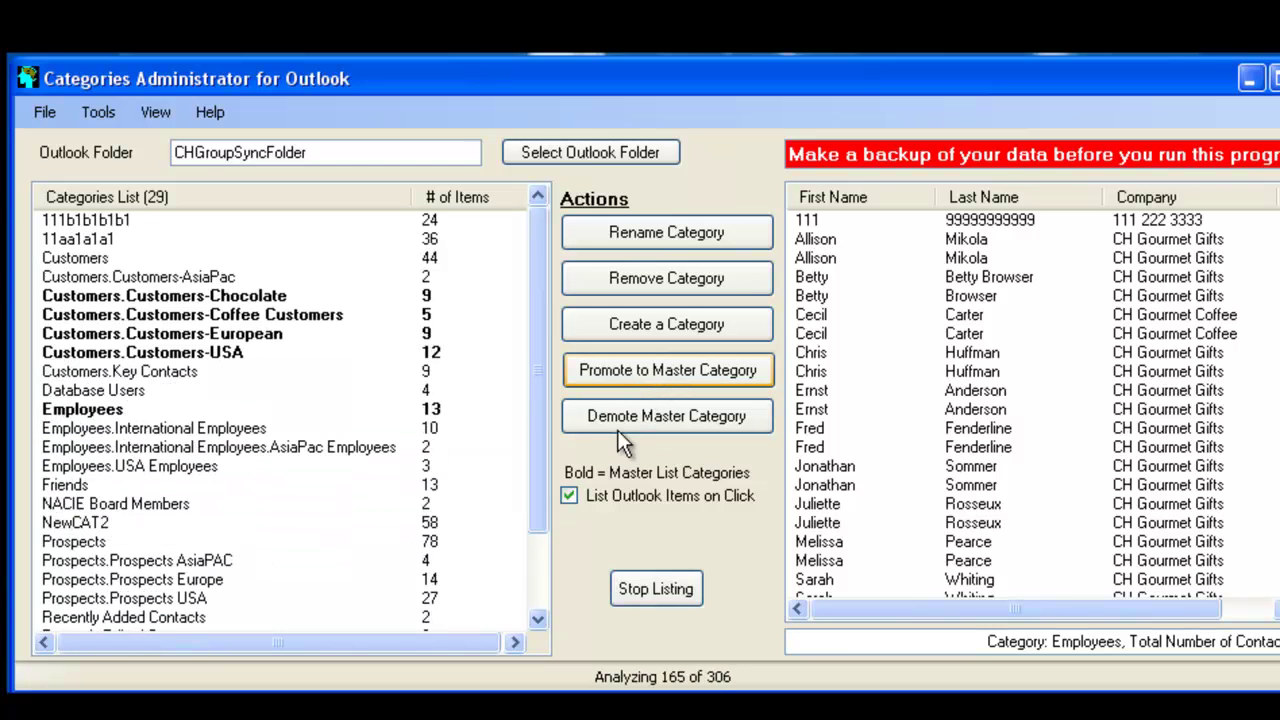
{"action": "left_click", "coordinate": [204, 430]}
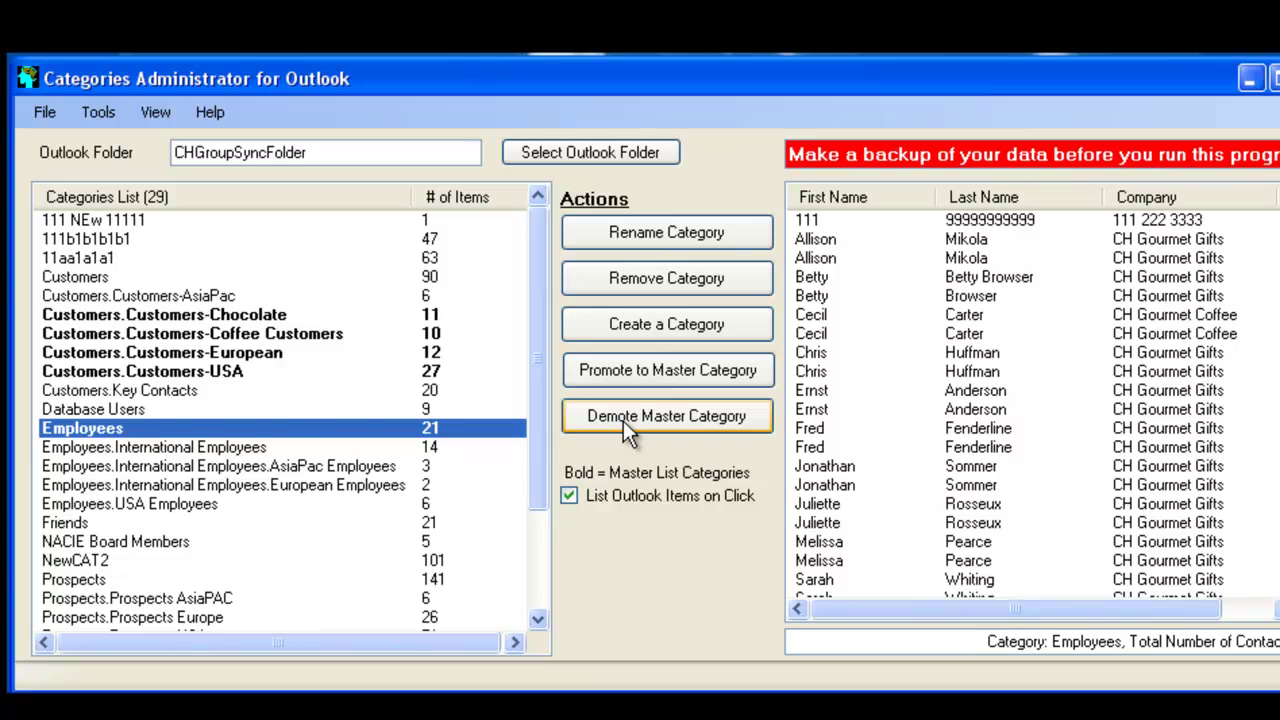
{"action": "left_click", "coordinate": [268, 410]}
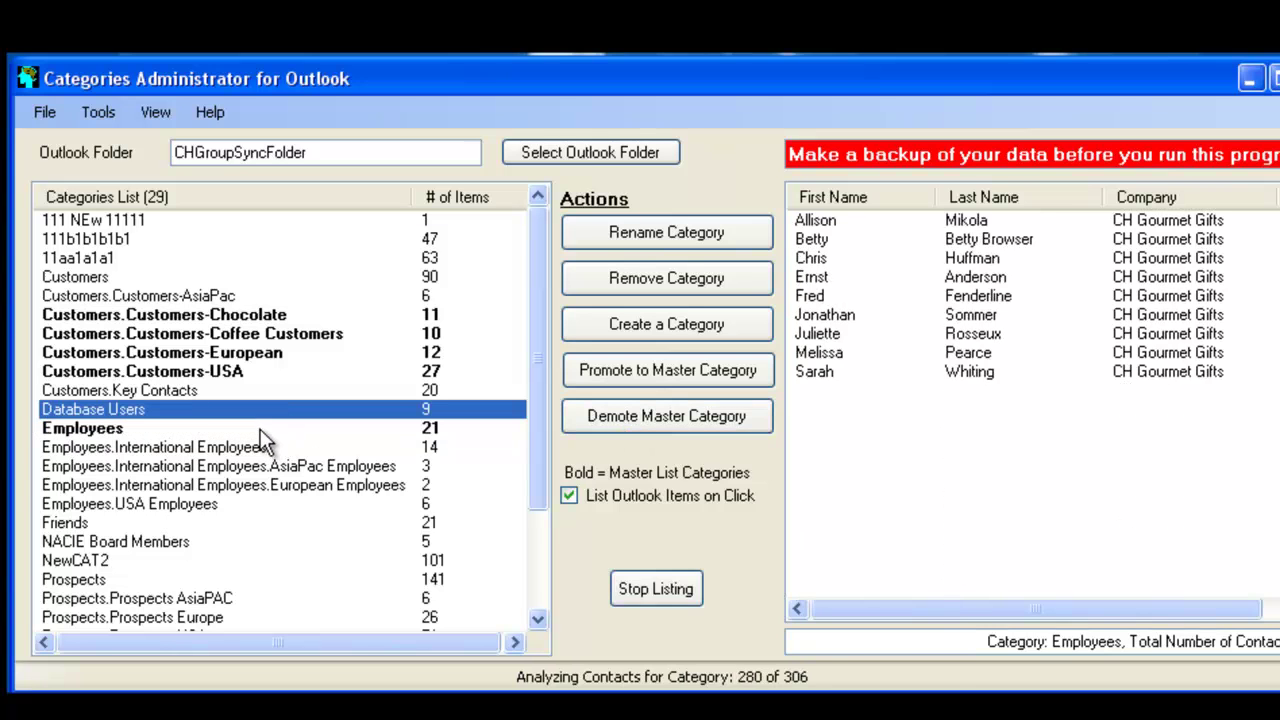
{"action": "left_click", "coordinate": [260, 429]}
{"action": "left_click", "coordinate": [640, 425]}
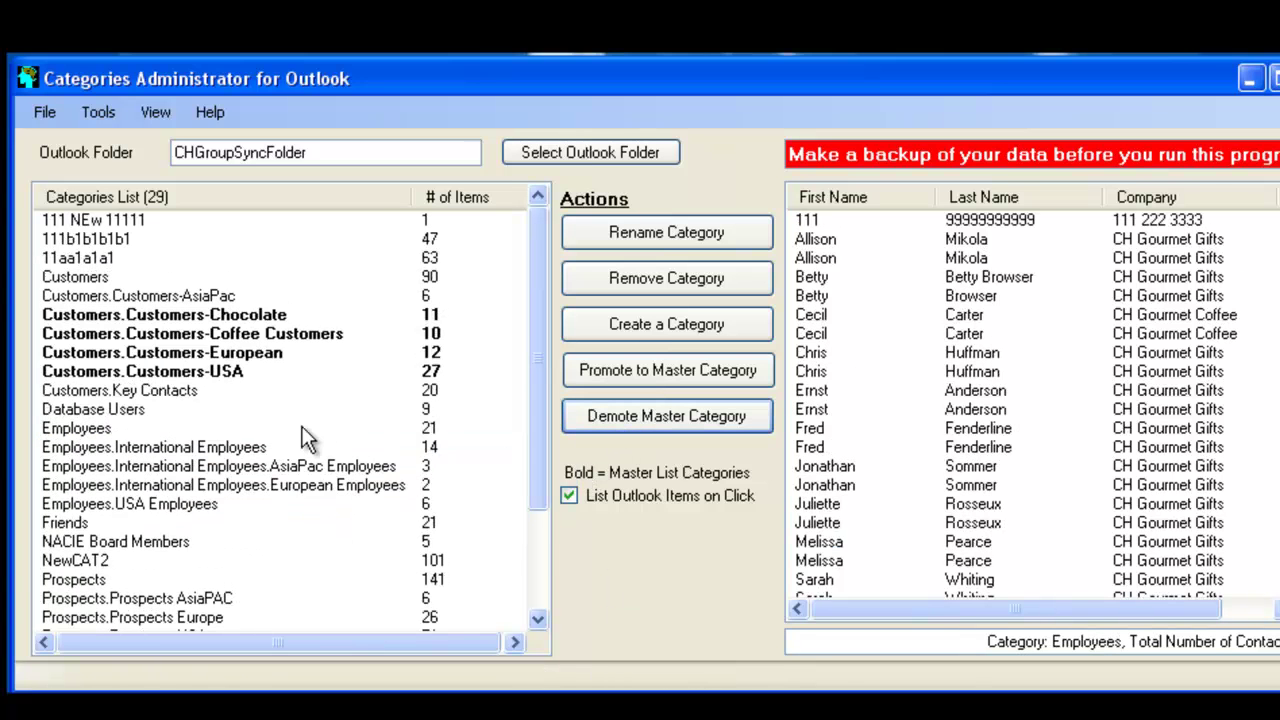
{"action": "left_click", "coordinate": [302, 428]}
{"action": "left_click", "coordinate": [292, 449]}
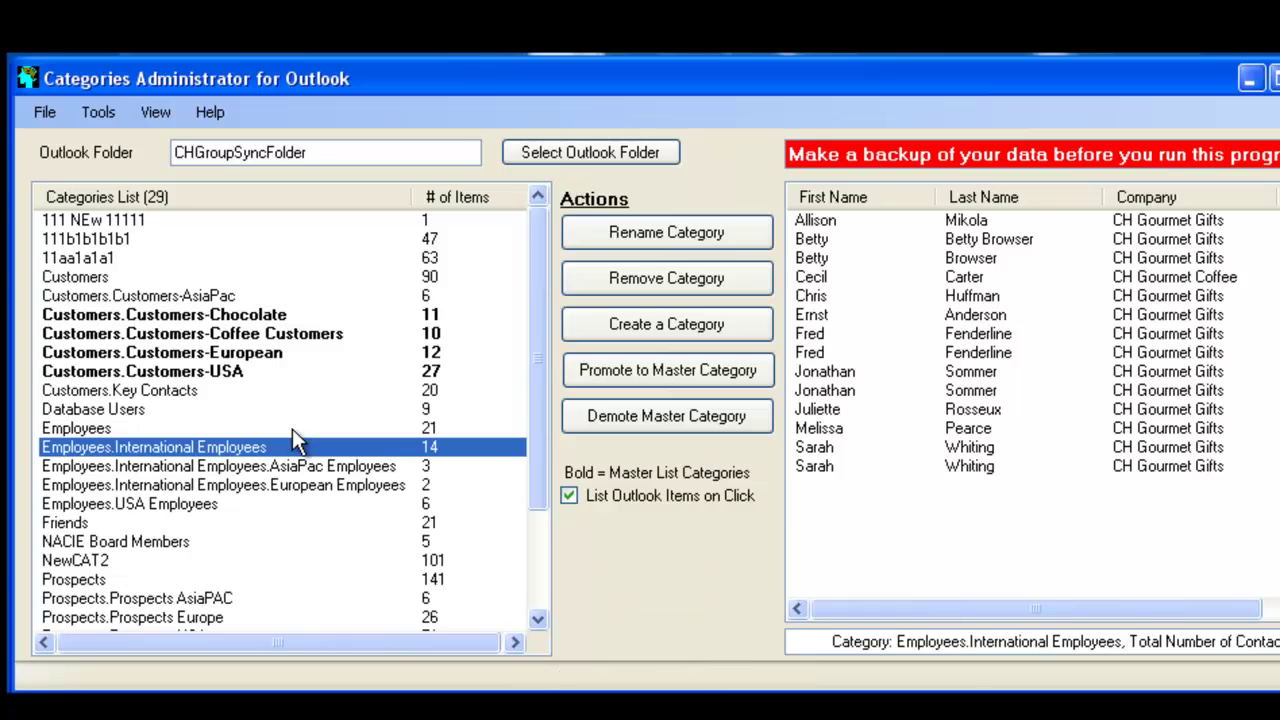
{"action": "left_click", "coordinate": [290, 430]}
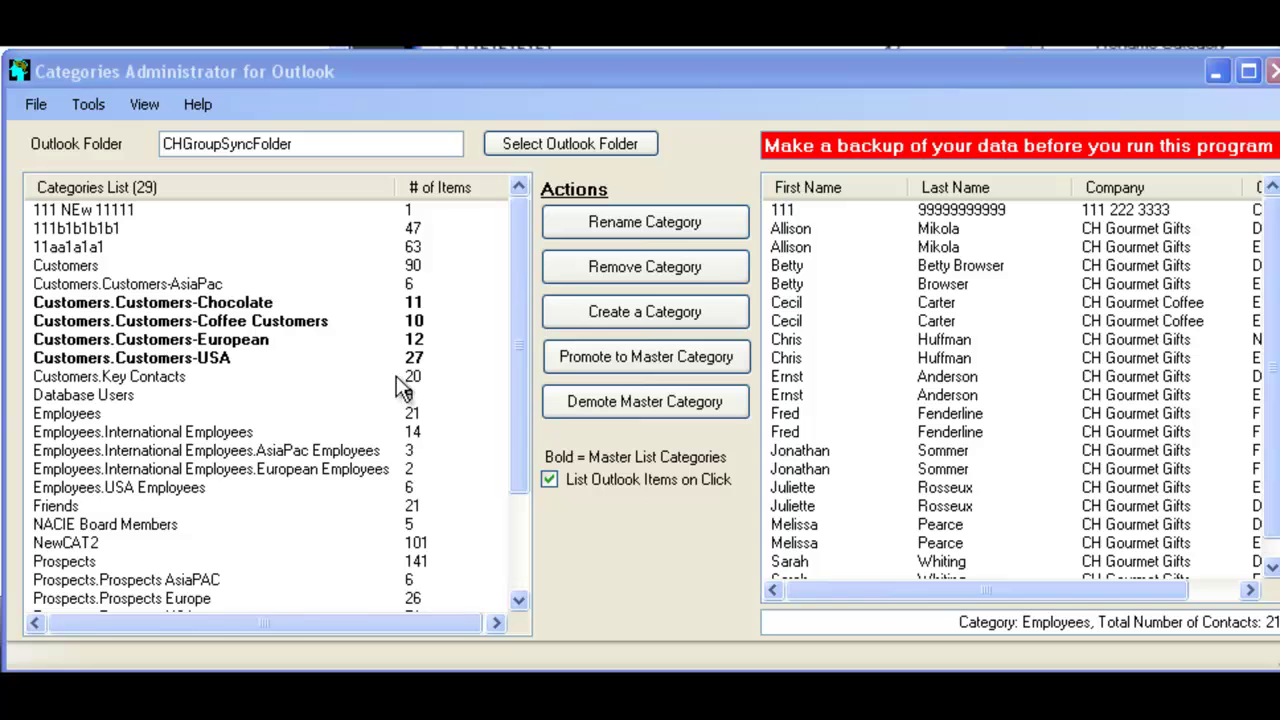
Rename the Database Users category to Database Multi Users
{"action": "left_click", "coordinate": [262, 400]}
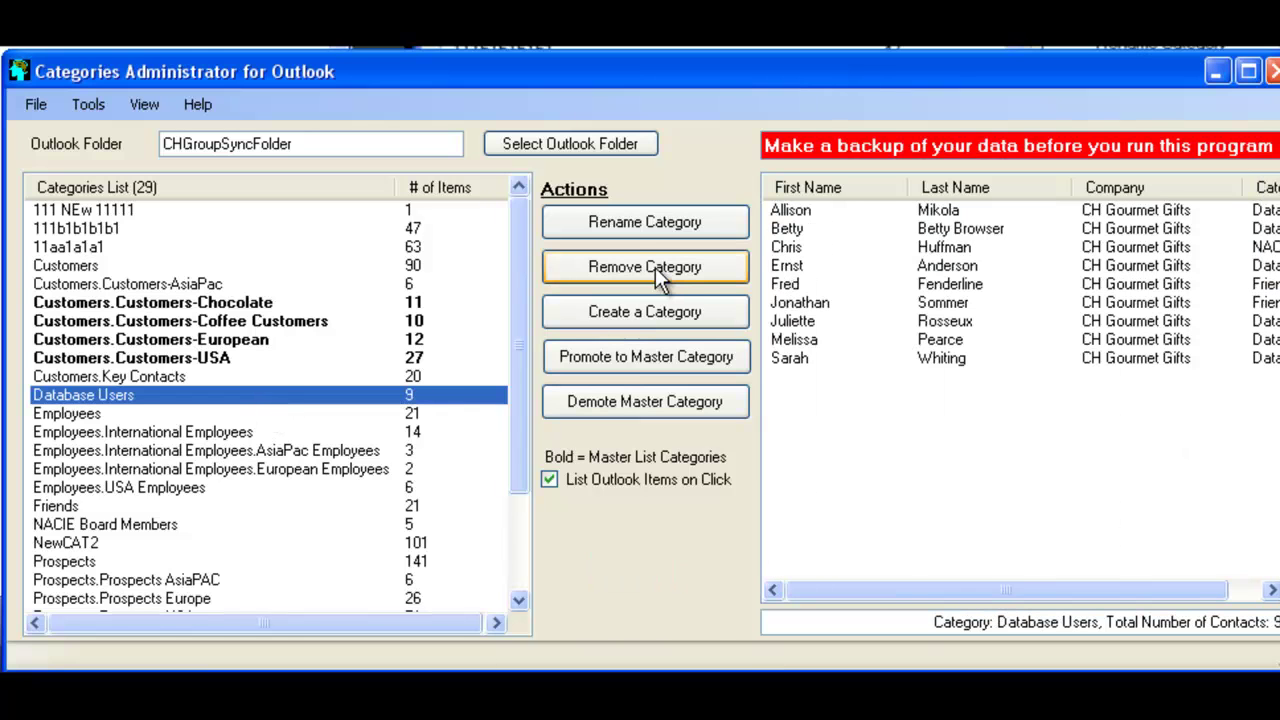
{"action": "left_click", "coordinate": [642, 228]}
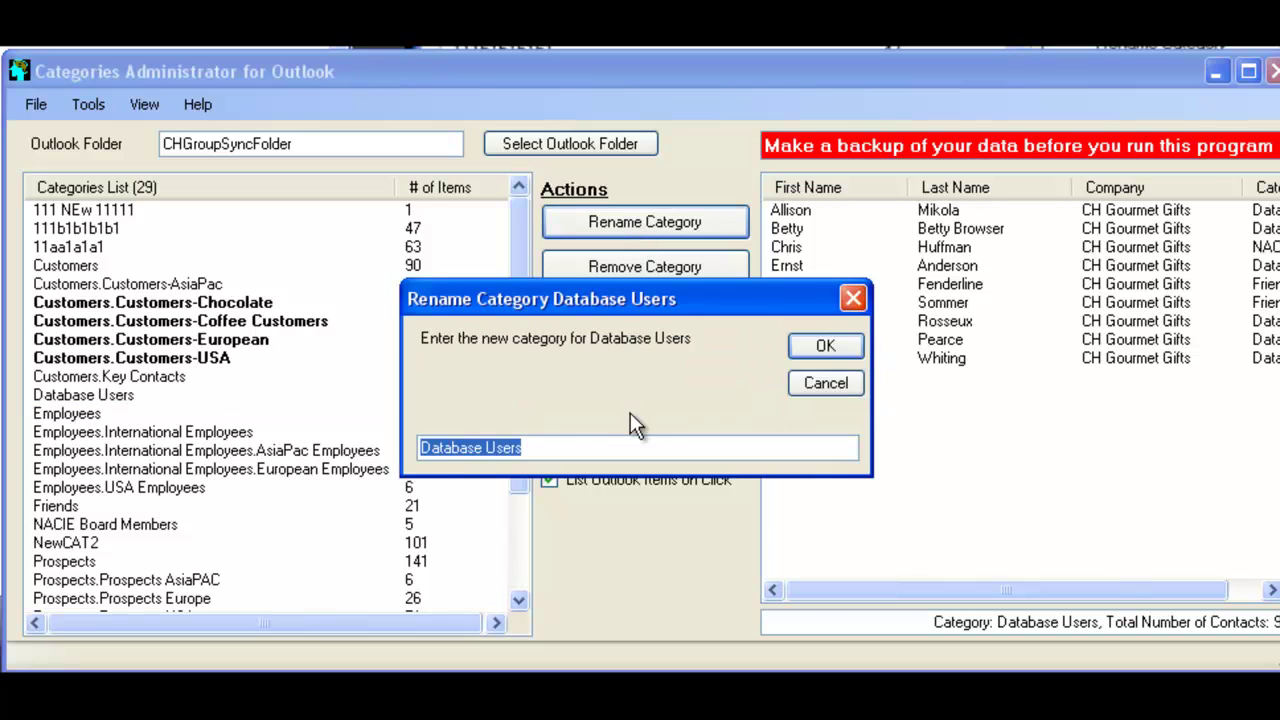
{"action": "left_click", "coordinate": [581, 447]}
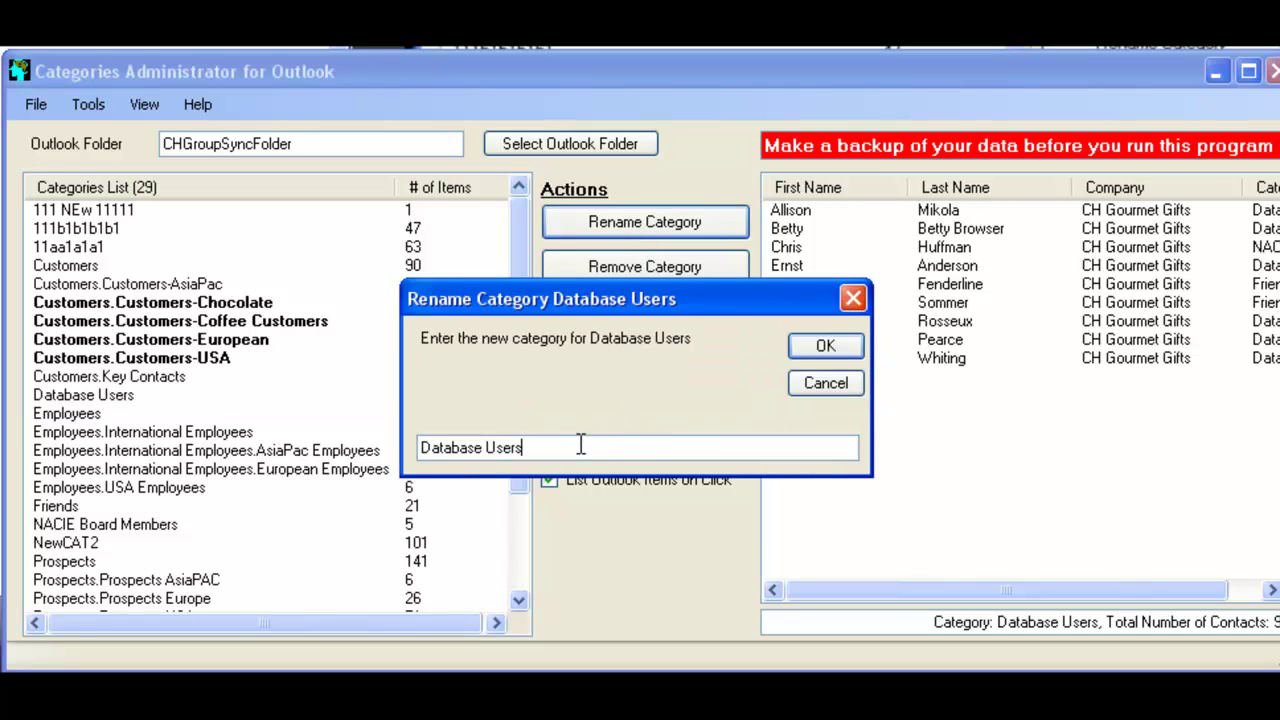
{"action": "key", "text": "BackSpace"}
{"action": "key", "text": "BackSpace"}
{"action": "key", "text": "BackSpace"}
{"action": "key", "text": "BackSpace"}
{"action": "key", "text": "BackSpace"}
{"action": "type", "text": "Multi Users"}
{"action": "left_click", "coordinate": [796, 345]}
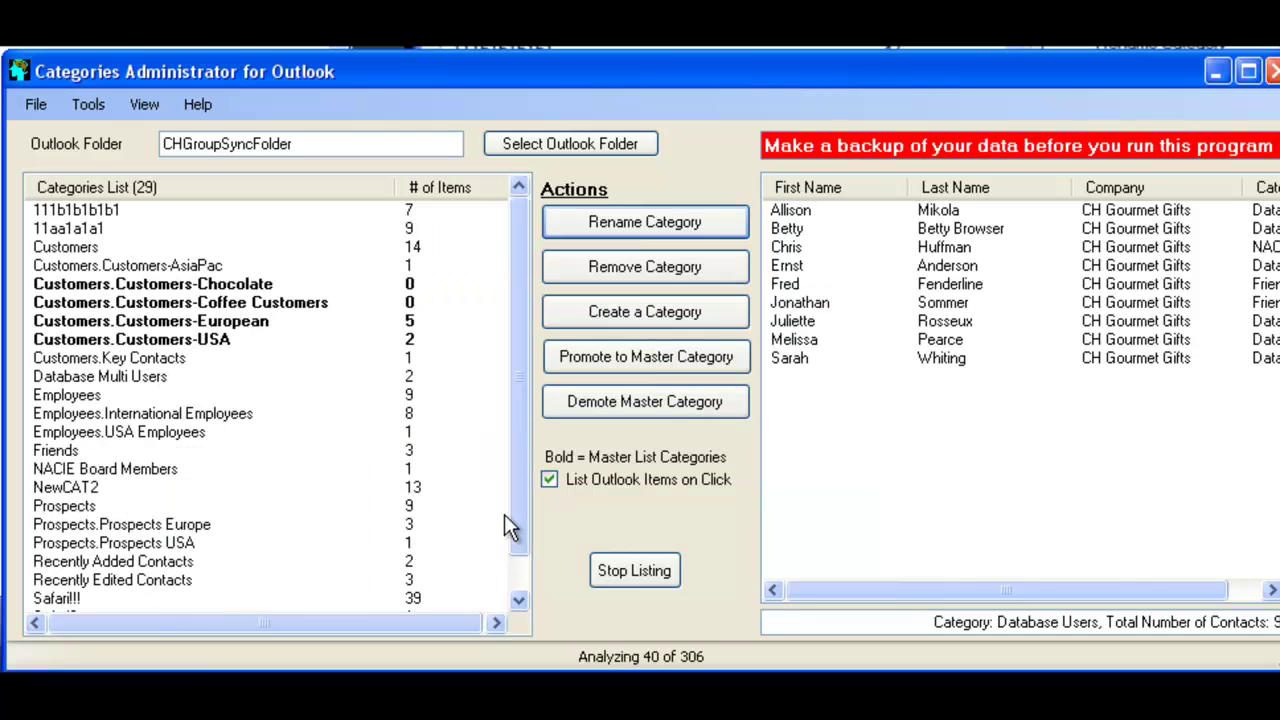
Check the contacts listed under Database Multi Users and Employees
{"action": "left_click", "coordinate": [140, 396]}
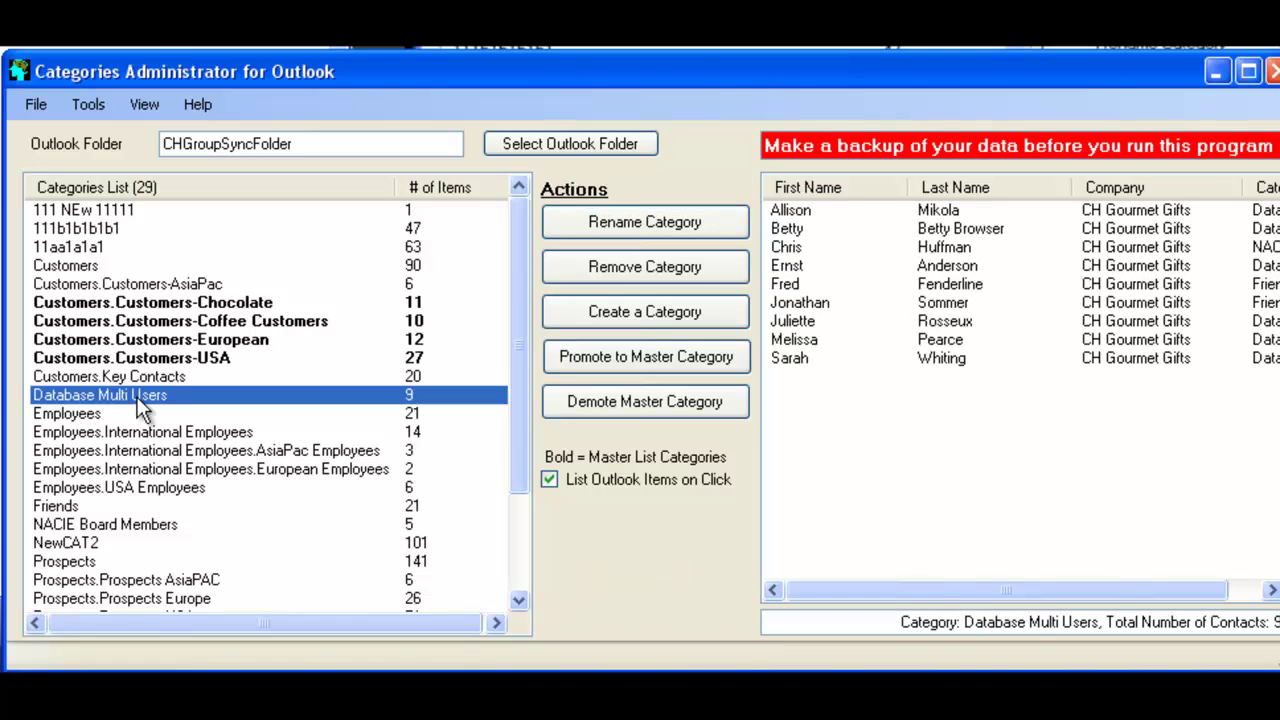
{"action": "left_click", "coordinate": [163, 417]}
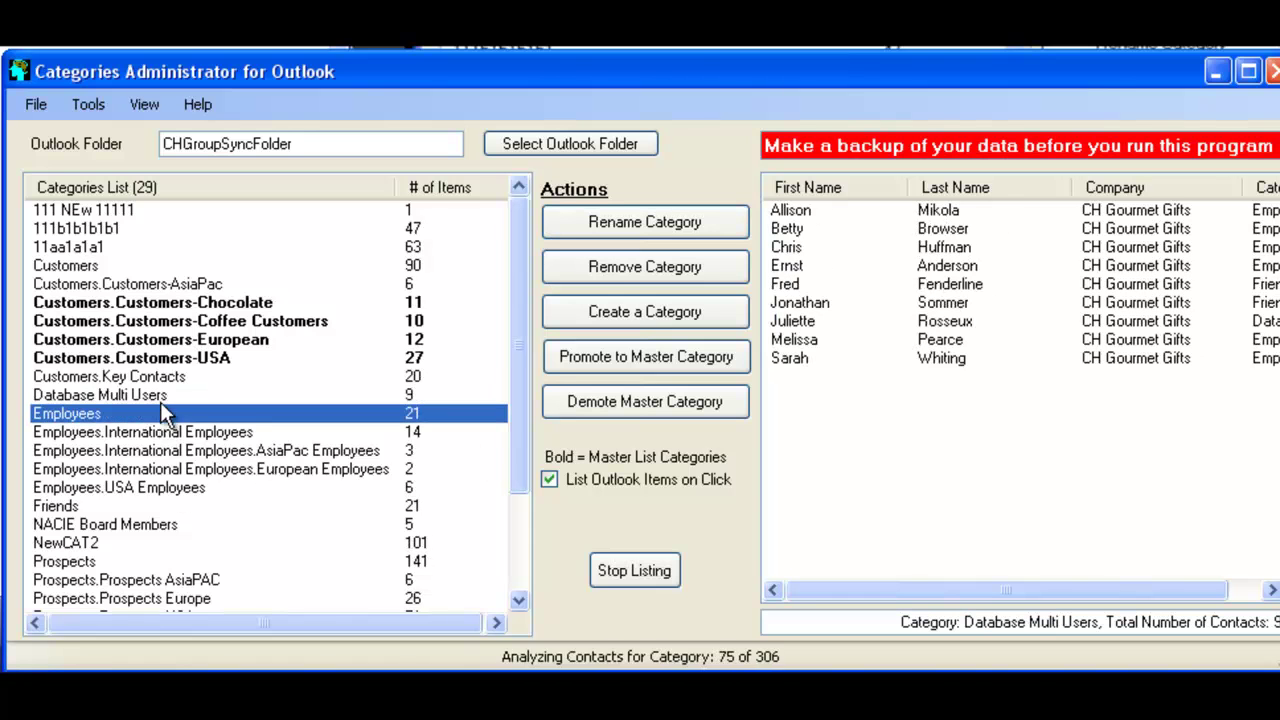
{"action": "left_click", "coordinate": [160, 394]}
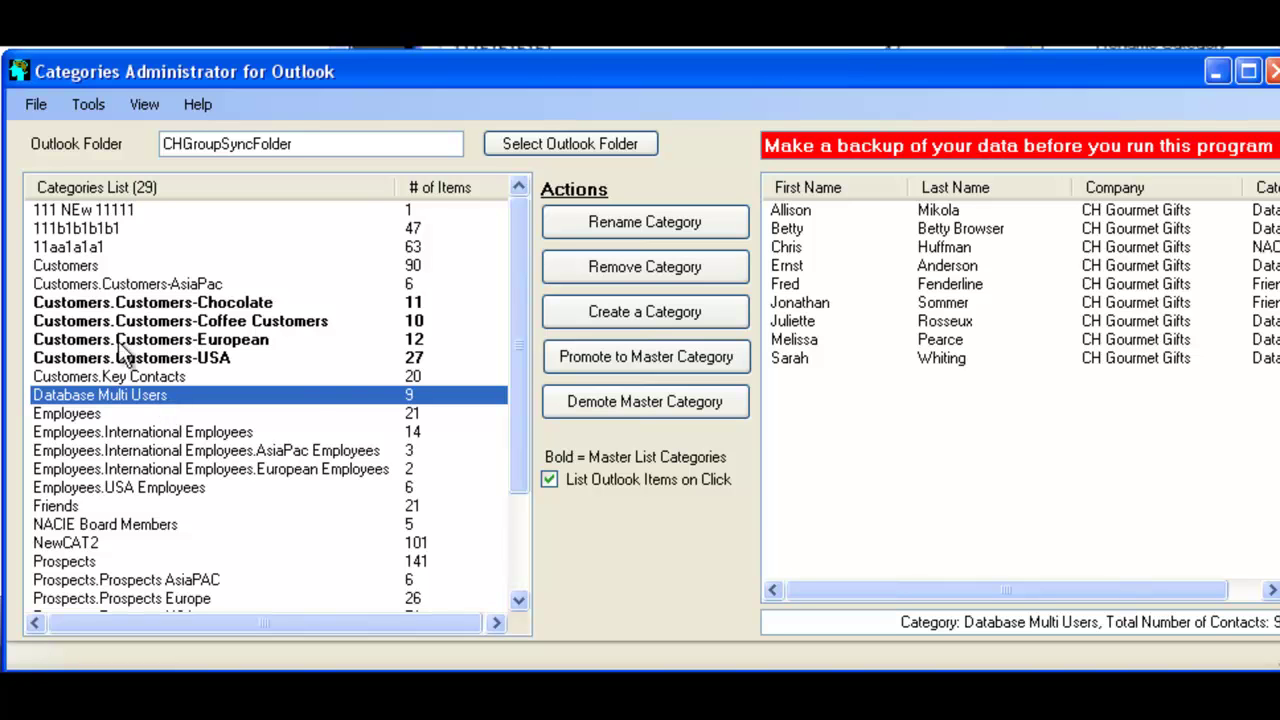
Remove the Database Multi Users category, then list the Key Contacts and Employees contacts
{"action": "left_click", "coordinate": [657, 272]}
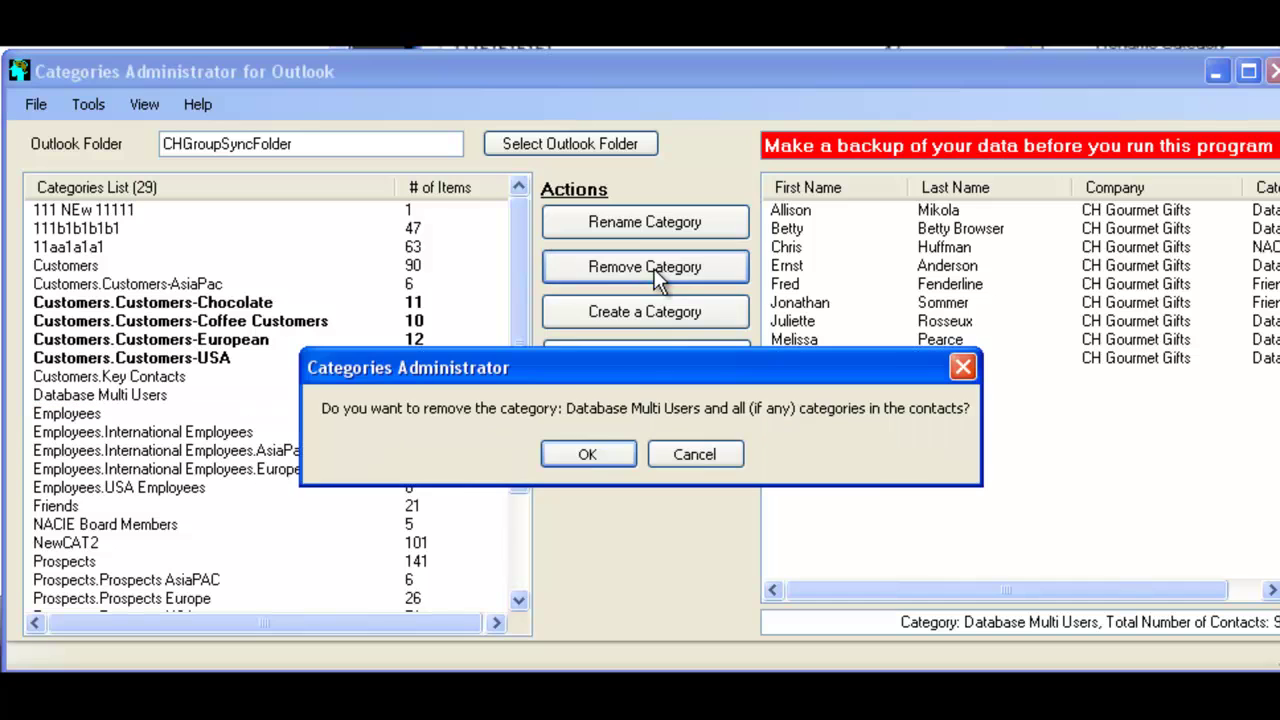
{"action": "left_click", "coordinate": [598, 453]}
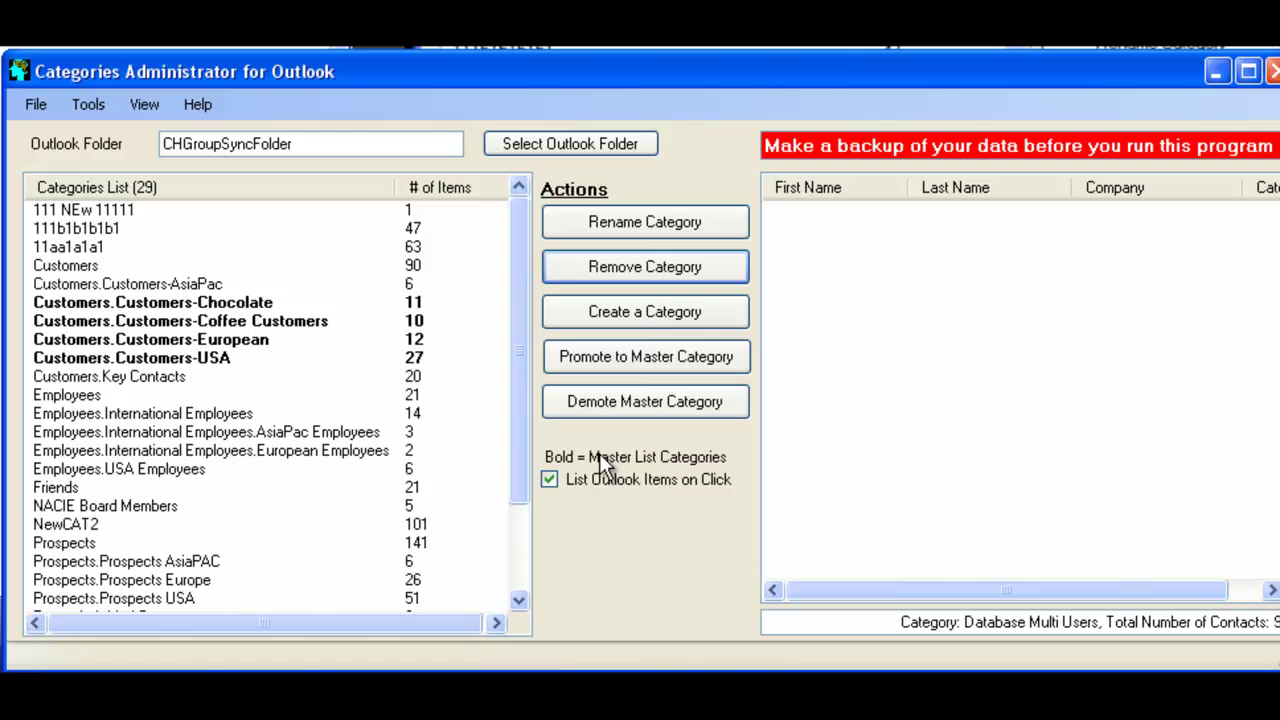
{"action": "left_click", "coordinate": [282, 380]}
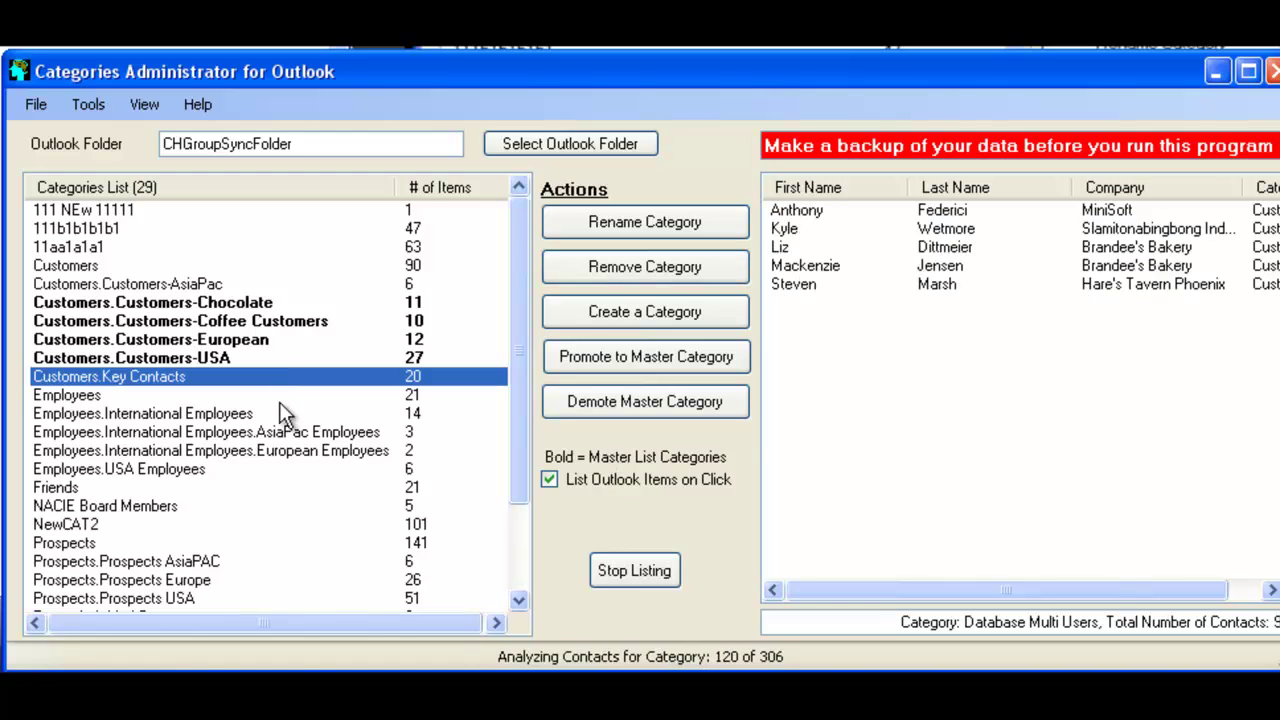
{"action": "left_click", "coordinate": [283, 395]}
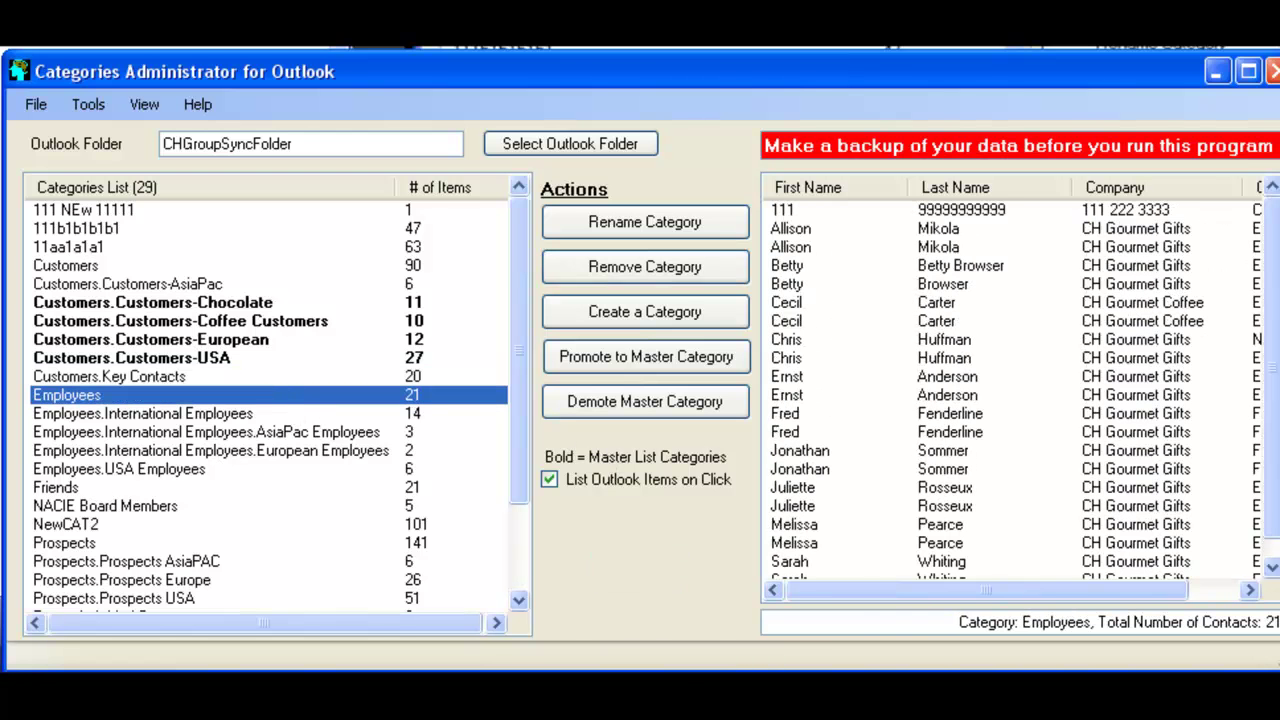
{"action": "left_click", "coordinate": [645, 311]}
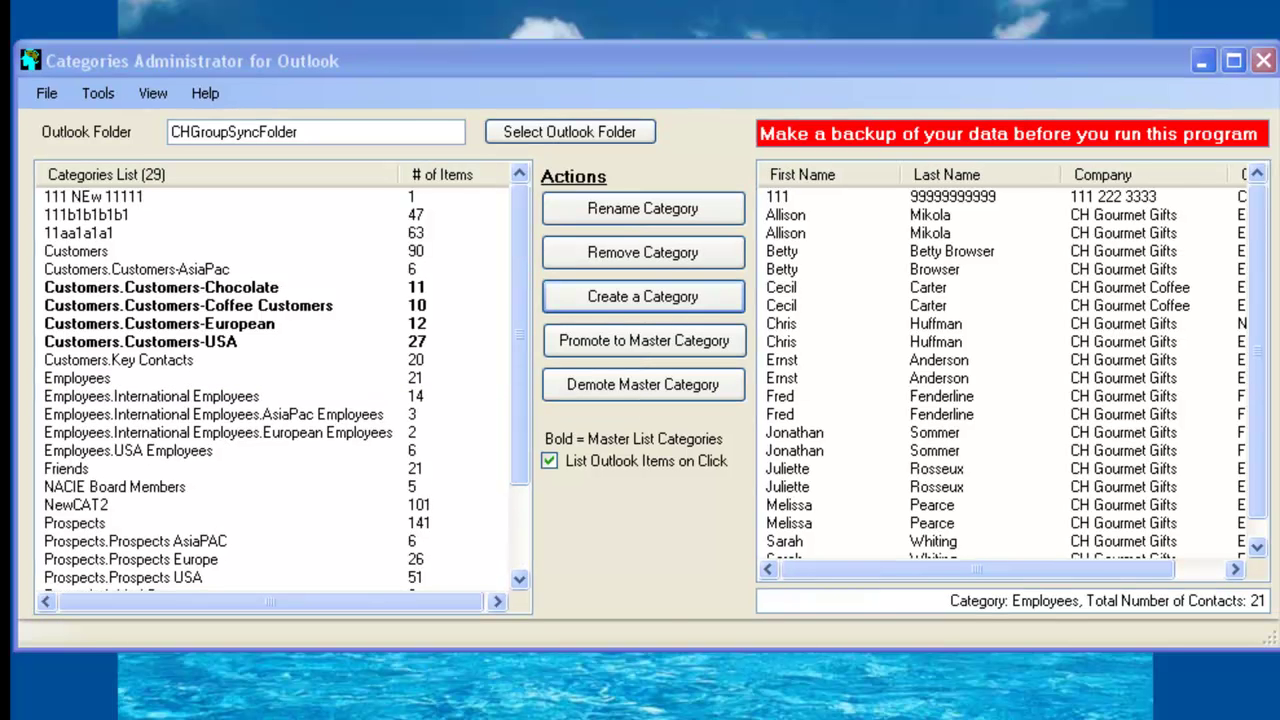
Start a new category from a filter with the condition FirstName > a
{"action": "left_click", "coordinate": [608, 300]}
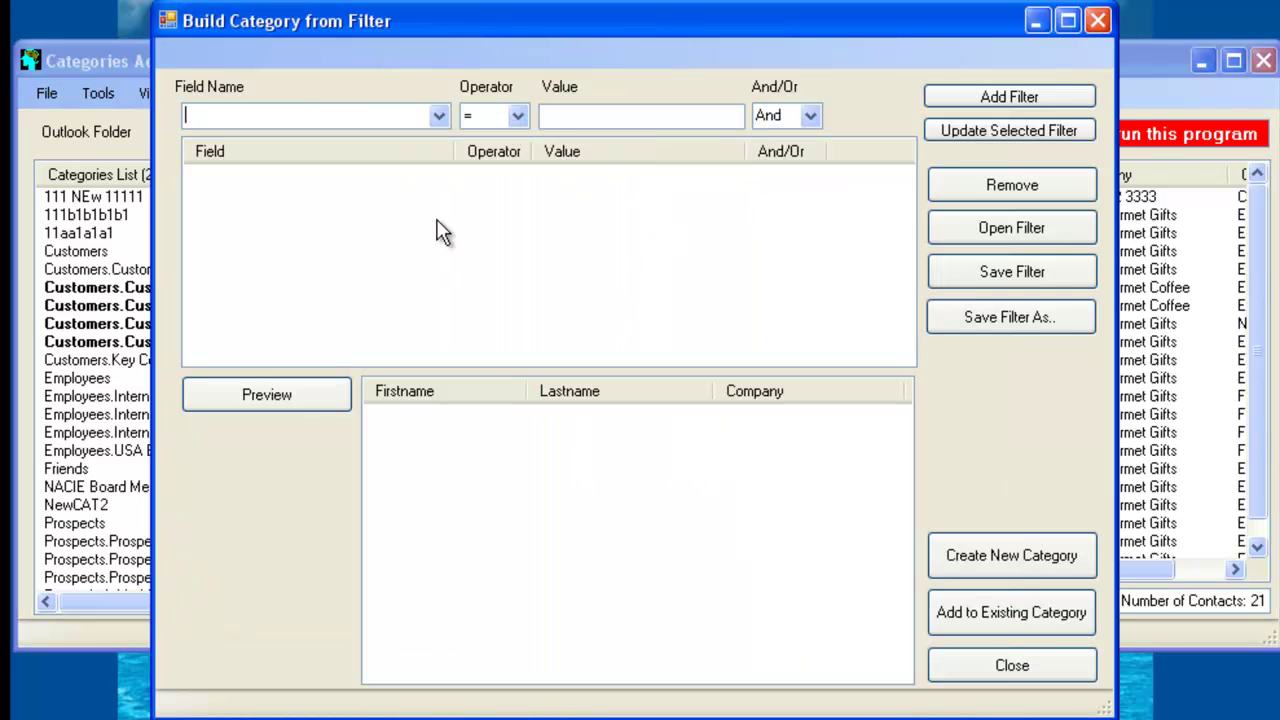
{"action": "left_click", "coordinate": [439, 116]}
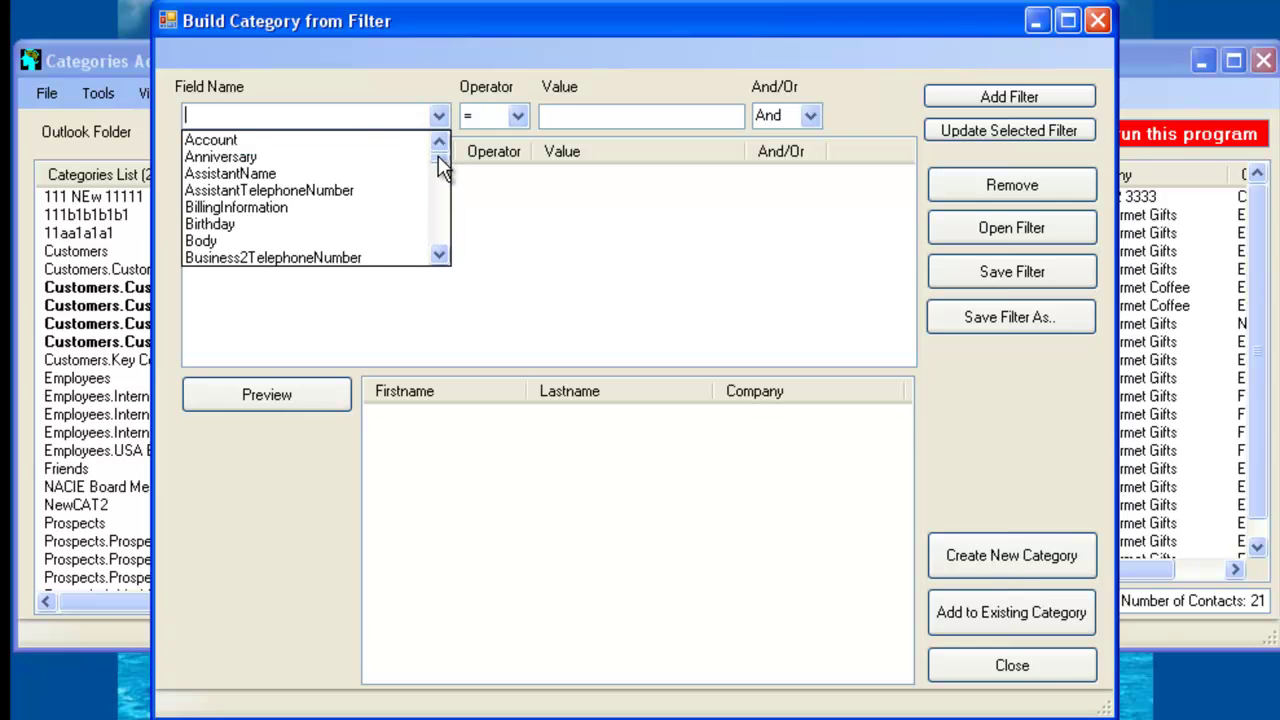
{"action": "left_click_drag", "start_coordinate": [438, 158], "coordinate": [430, 184]}
{"action": "left_click", "coordinate": [338, 207]}
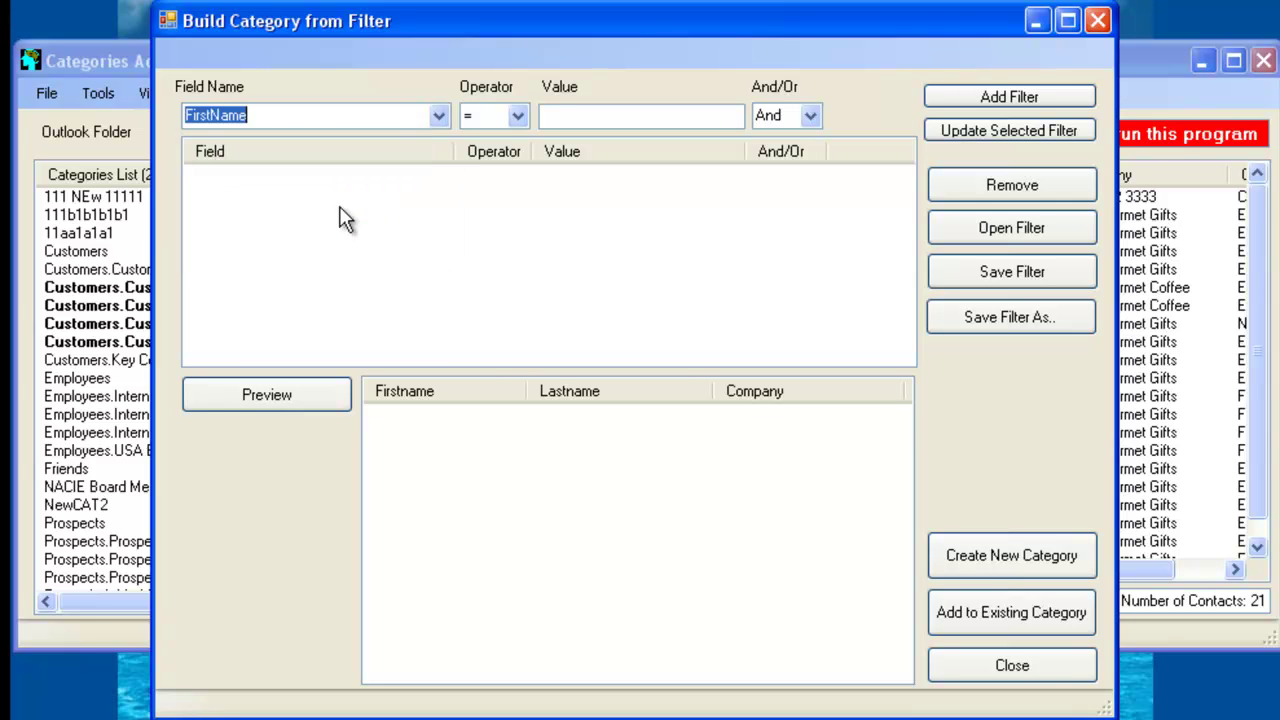
{"action": "left_click", "coordinate": [517, 117]}
{"action": "left_click", "coordinate": [497, 145]}
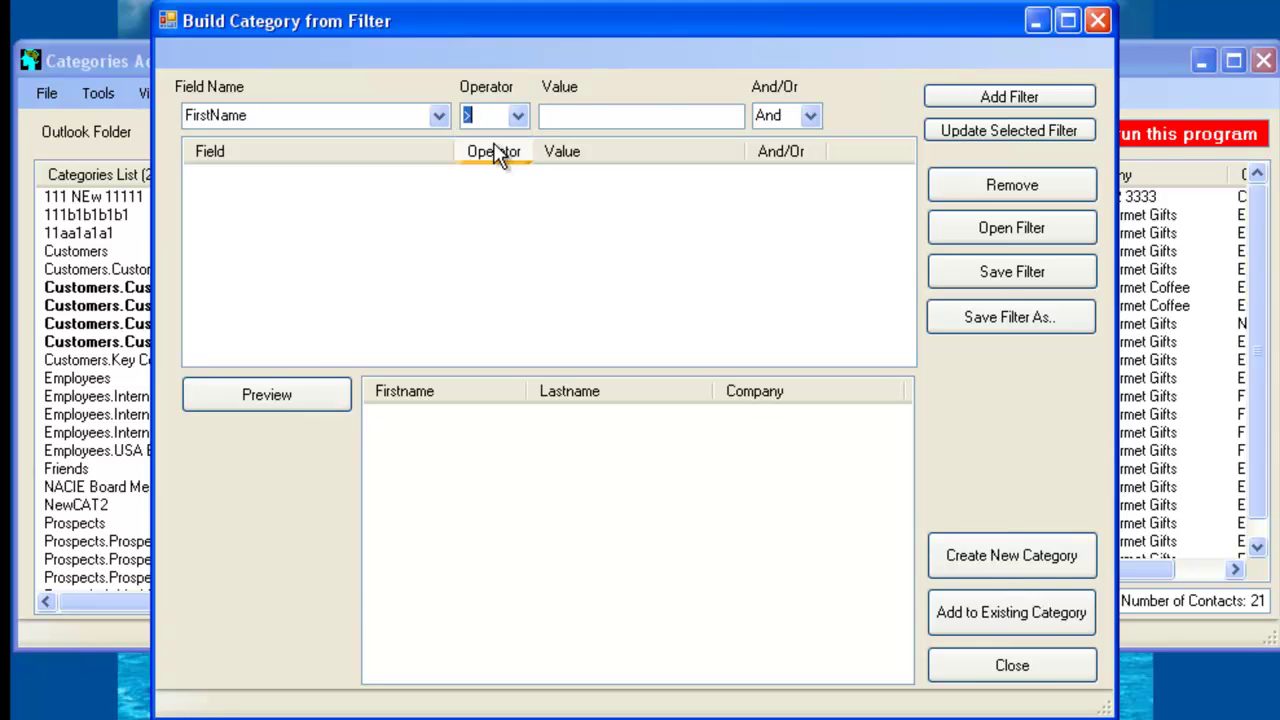
{"action": "left_click", "coordinate": [660, 118]}
{"action": "type", "text": "a"}
{"action": "left_click", "coordinate": [972, 94]}
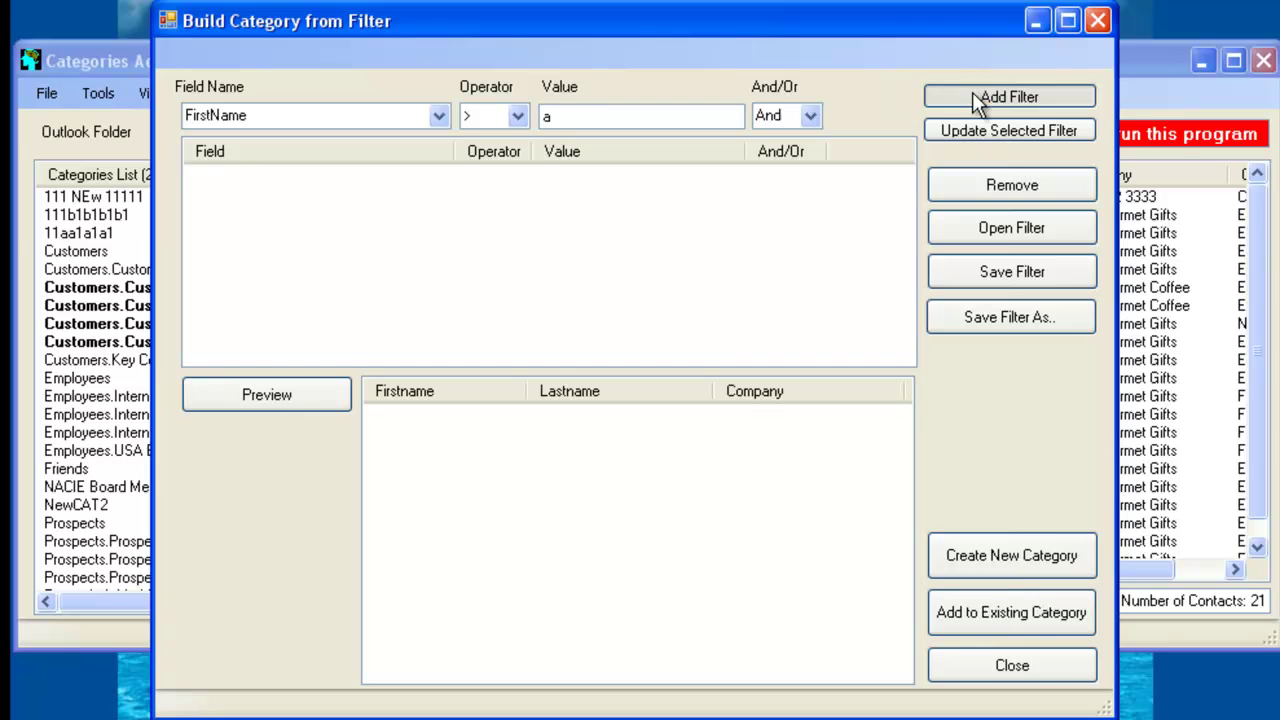
Add a second condition FirstName < m, combined with And
{"action": "left_click", "coordinate": [440, 117]}
{"action": "left_click", "coordinate": [440, 117]}
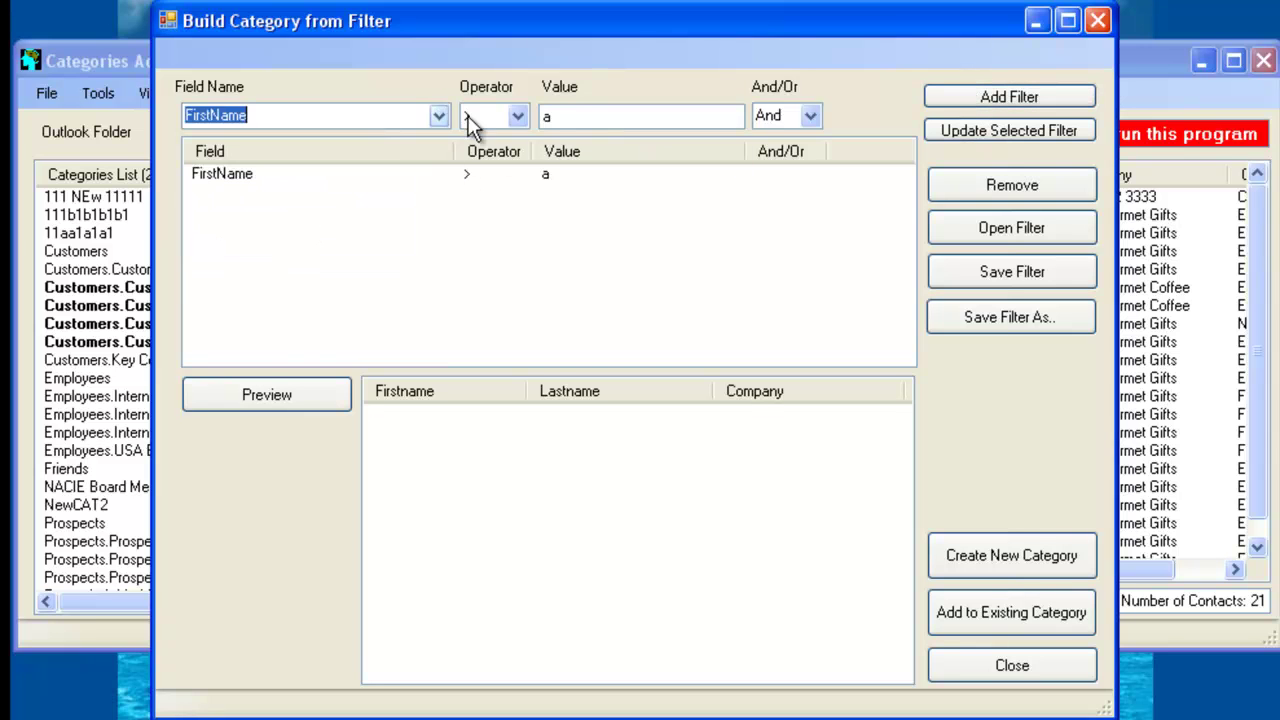
{"action": "left_click", "coordinate": [522, 120]}
{"action": "left_click", "coordinate": [509, 189]}
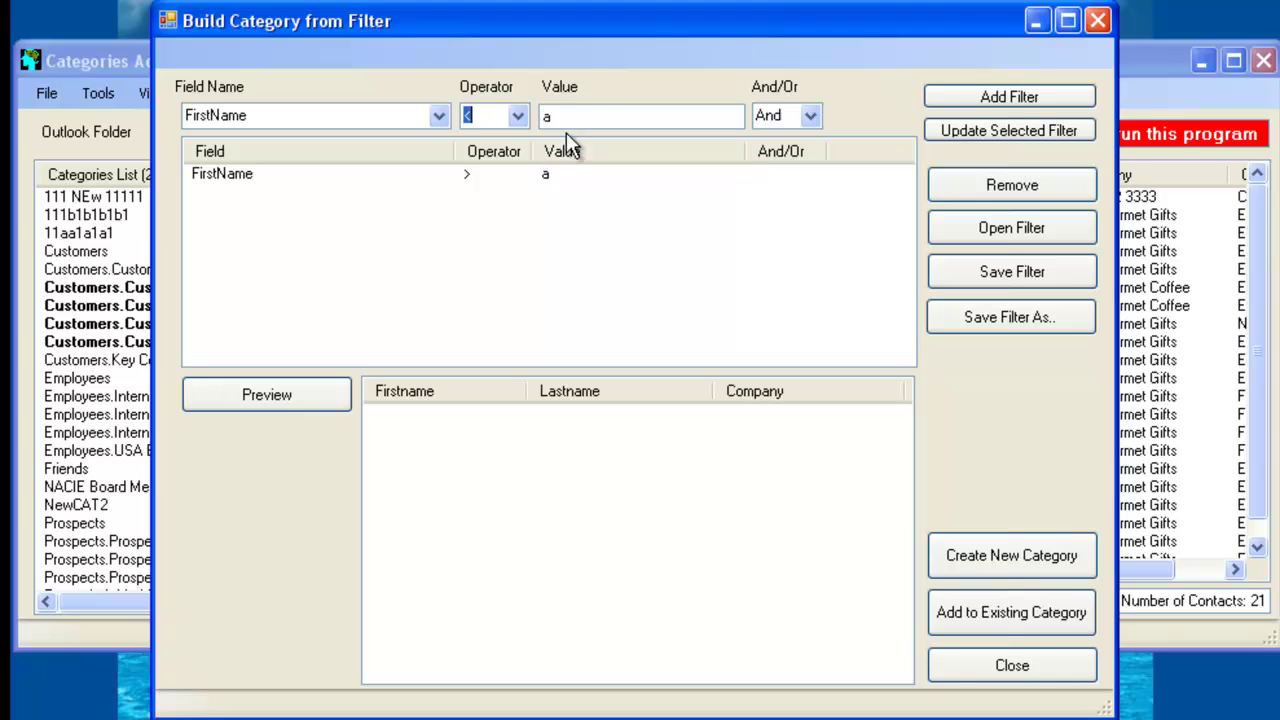
{"action": "key", "text": "Tab"}
{"action": "type", "text": "m"}
{"action": "left_click", "coordinate": [988, 96]}
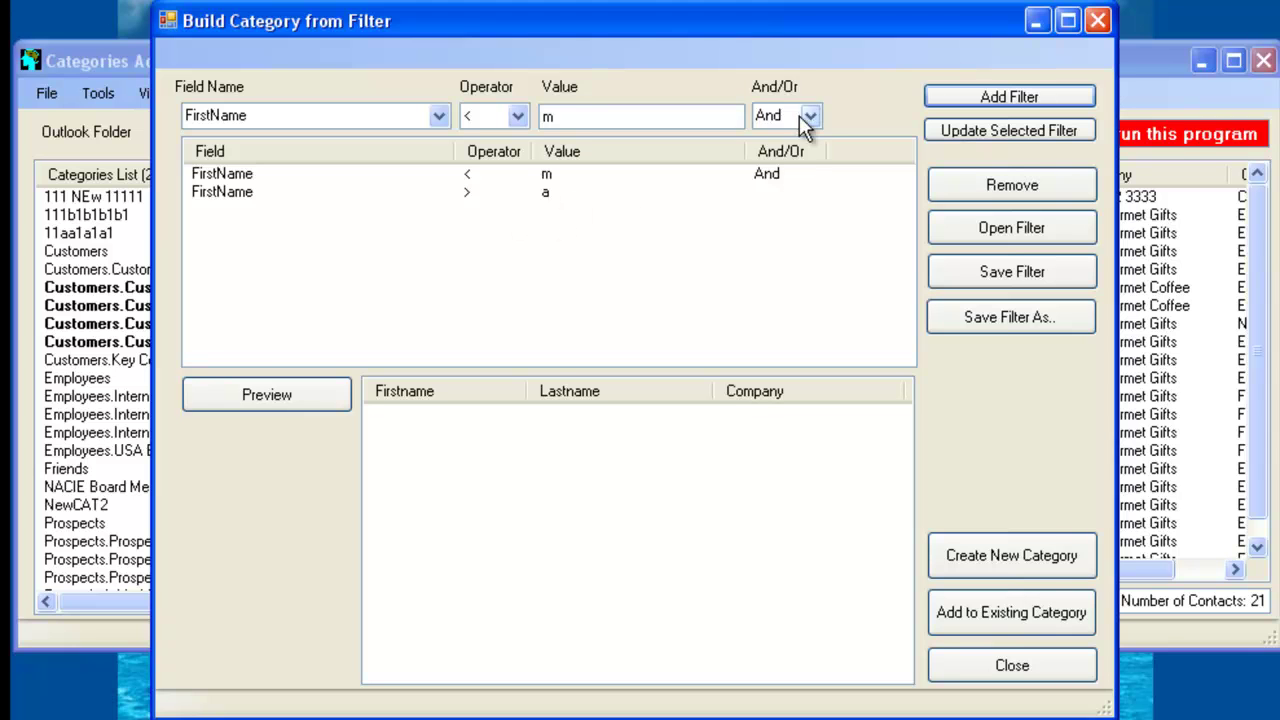
{"action": "left_click", "coordinate": [808, 118]}
{"action": "left_click", "coordinate": [810, 120]}
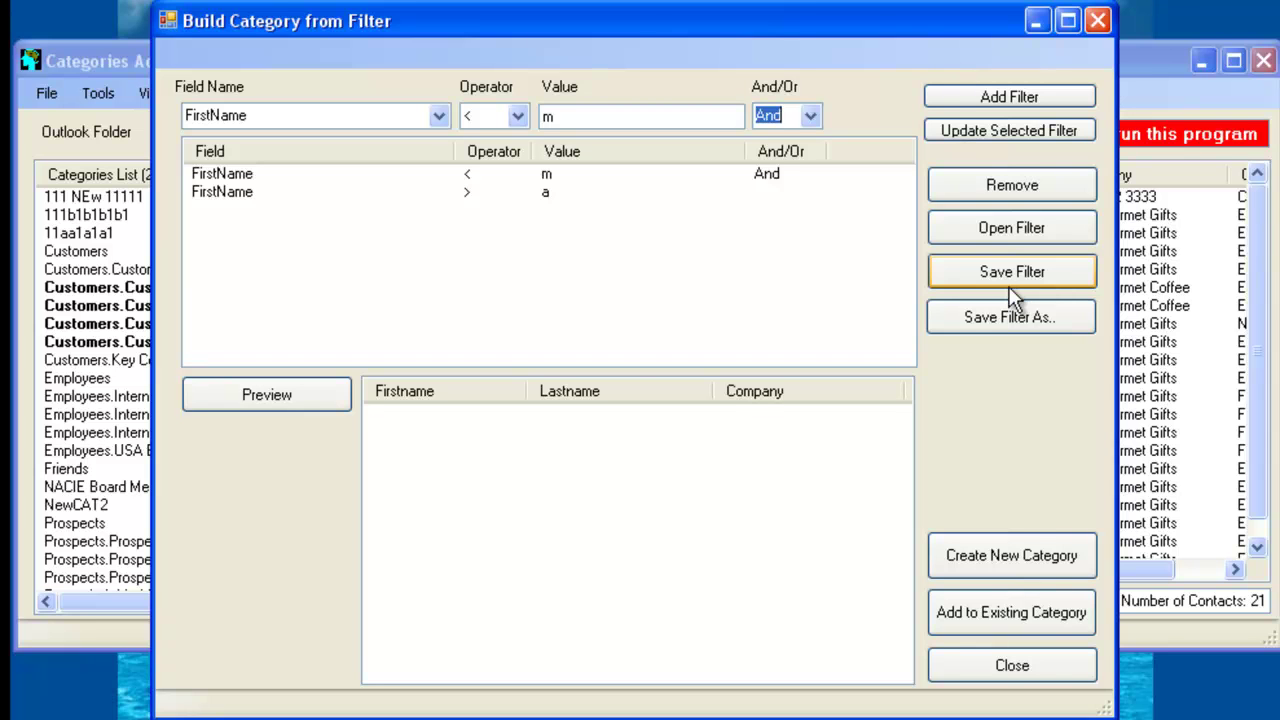
{"action": "left_click", "coordinate": [285, 388]}
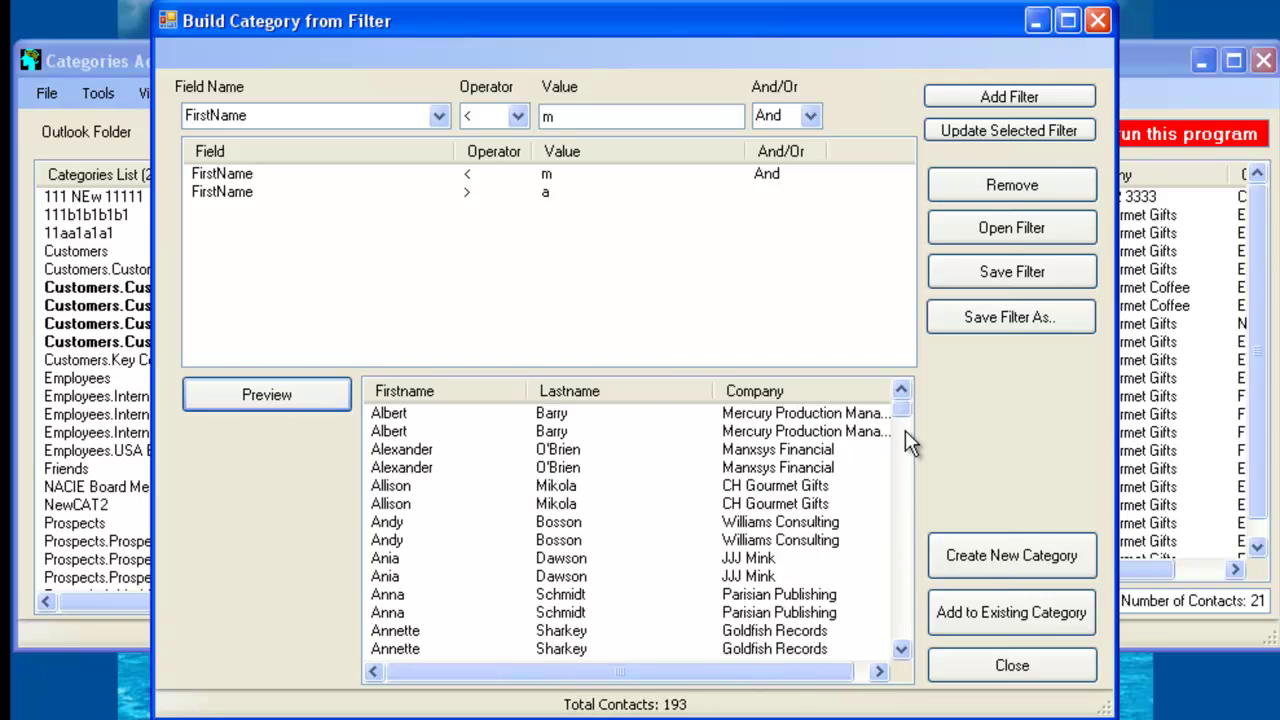
{"action": "mouse_move", "coordinate": [905, 416]}
{"action": "left_mouse_down"}
{"action": "mouse_move", "coordinate": [908, 646]}
{"action": "mouse_move", "coordinate": [920, 551]}
{"action": "mouse_move", "coordinate": [897, 415]}
{"action": "left_mouse_up"}
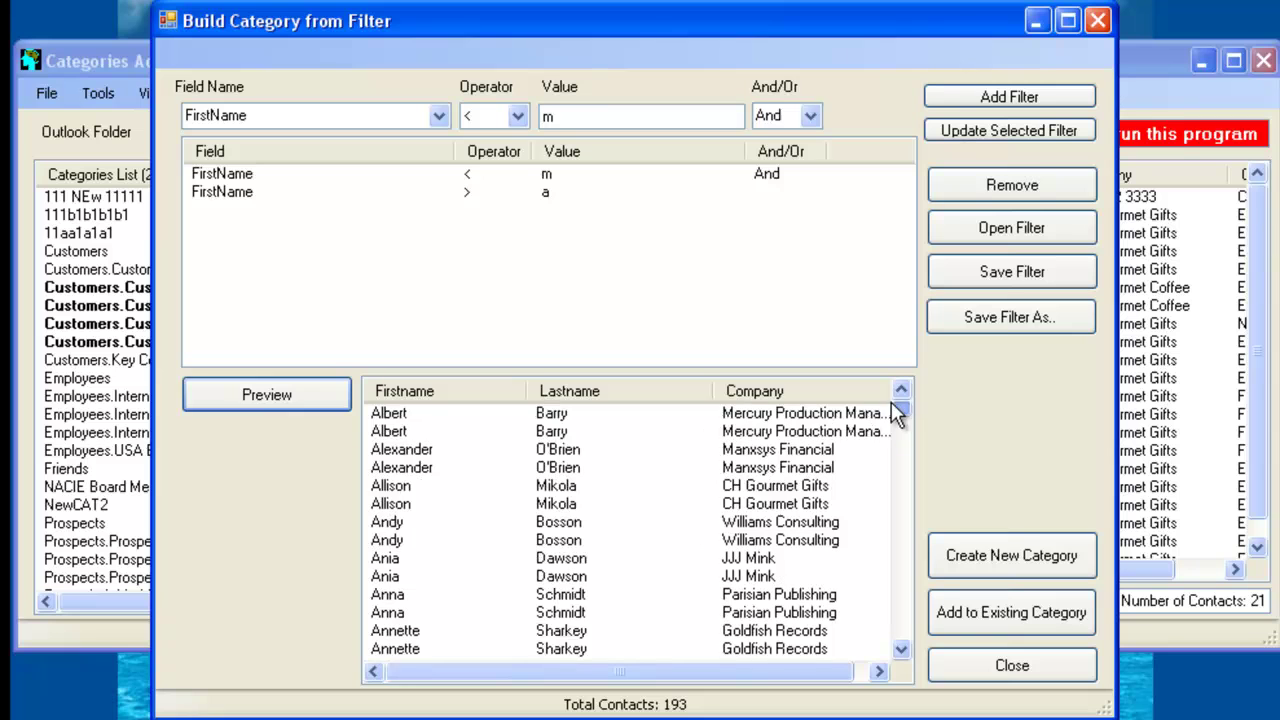
{"action": "left_click", "coordinate": [981, 558]}
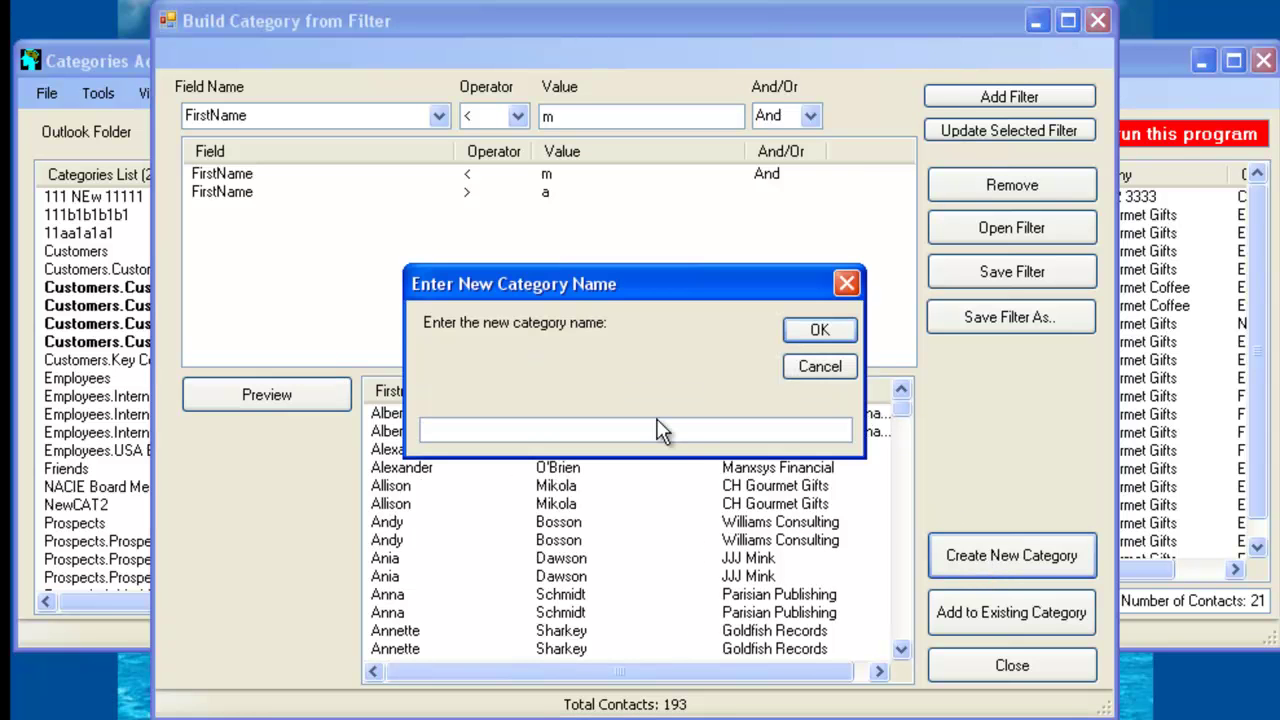
{"action": "type", "text": "111111111111"}
{"action": "left_click", "coordinate": [834, 334]}
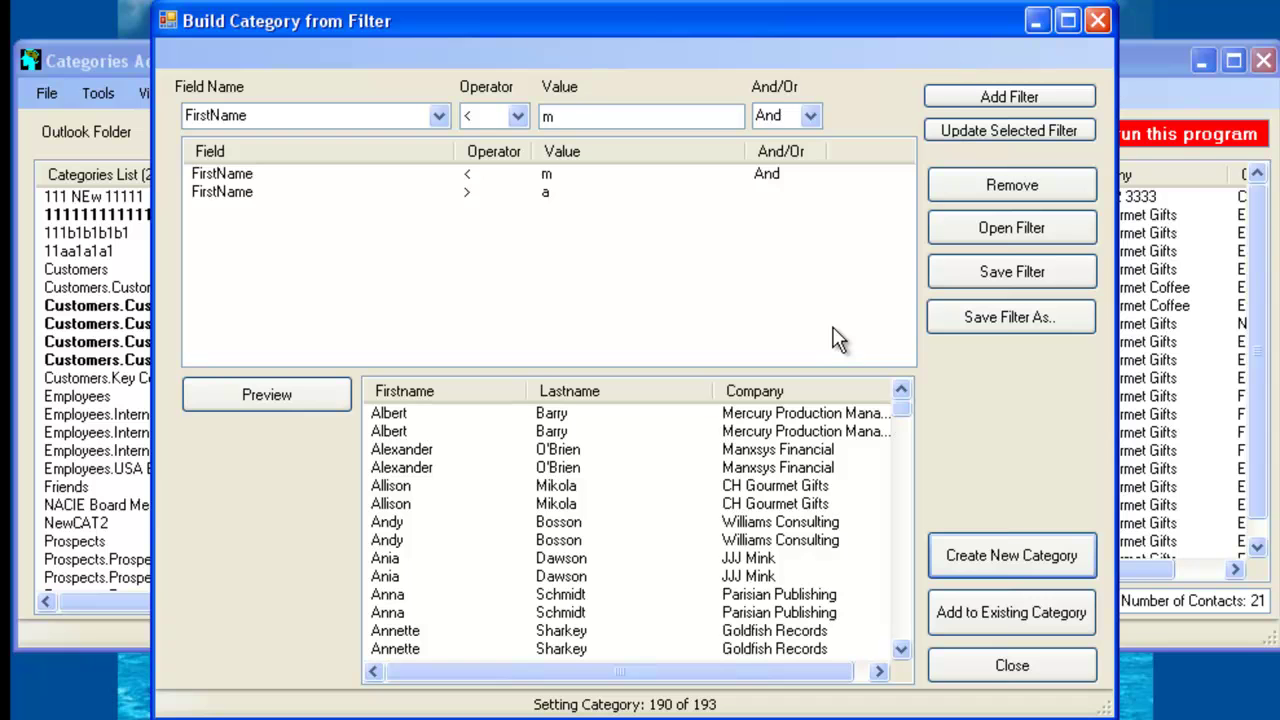
{"action": "left_click", "coordinate": [95, 60]}
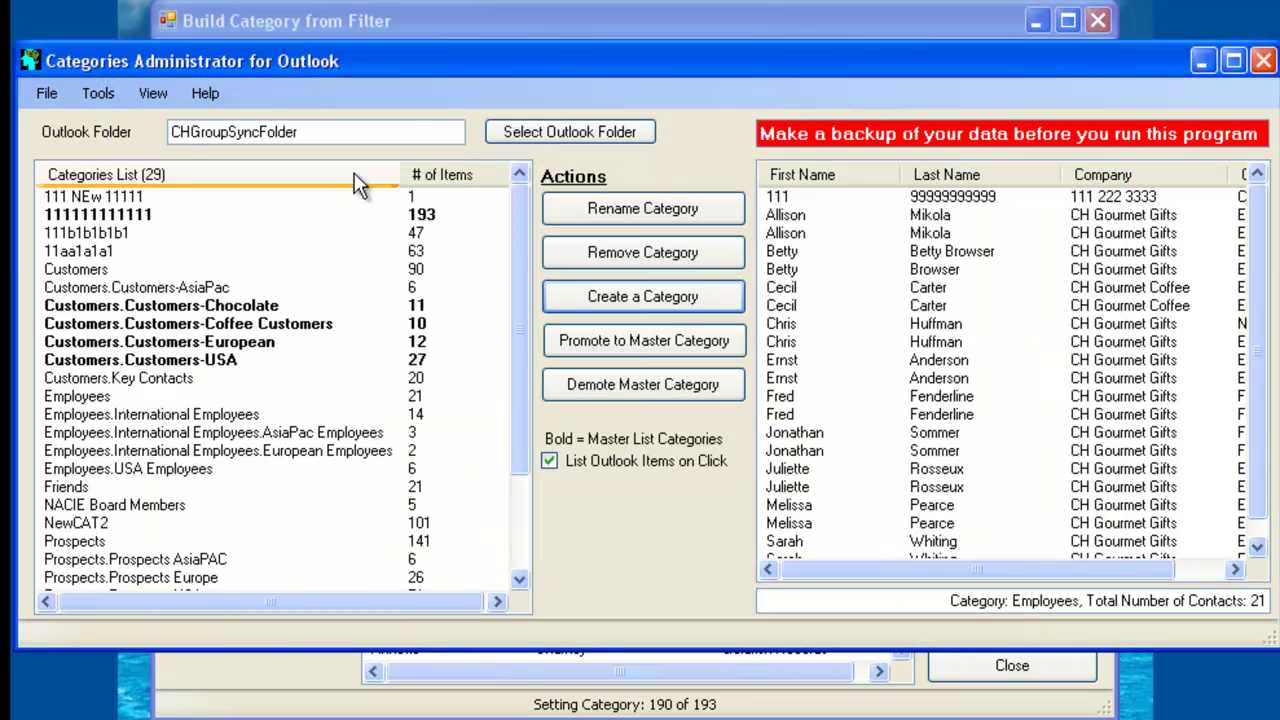
{"action": "left_click", "coordinate": [256, 214]}
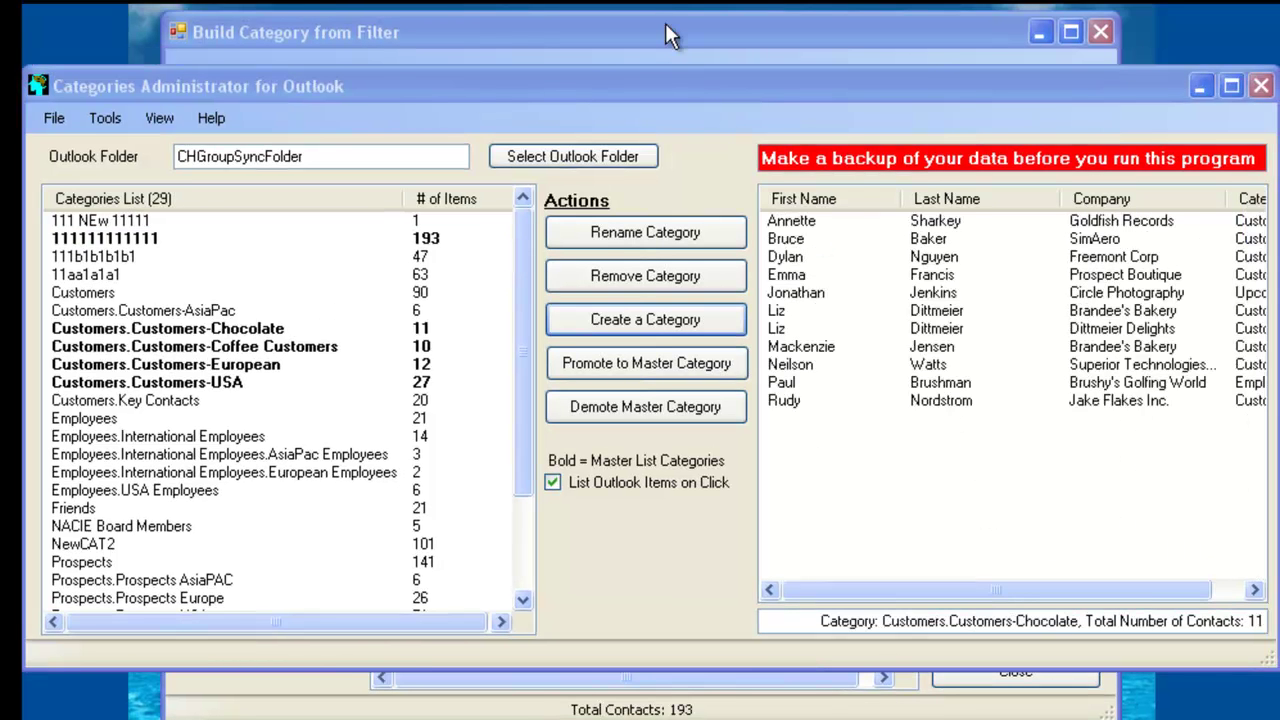
{"action": "left_click", "coordinate": [668, 35]}
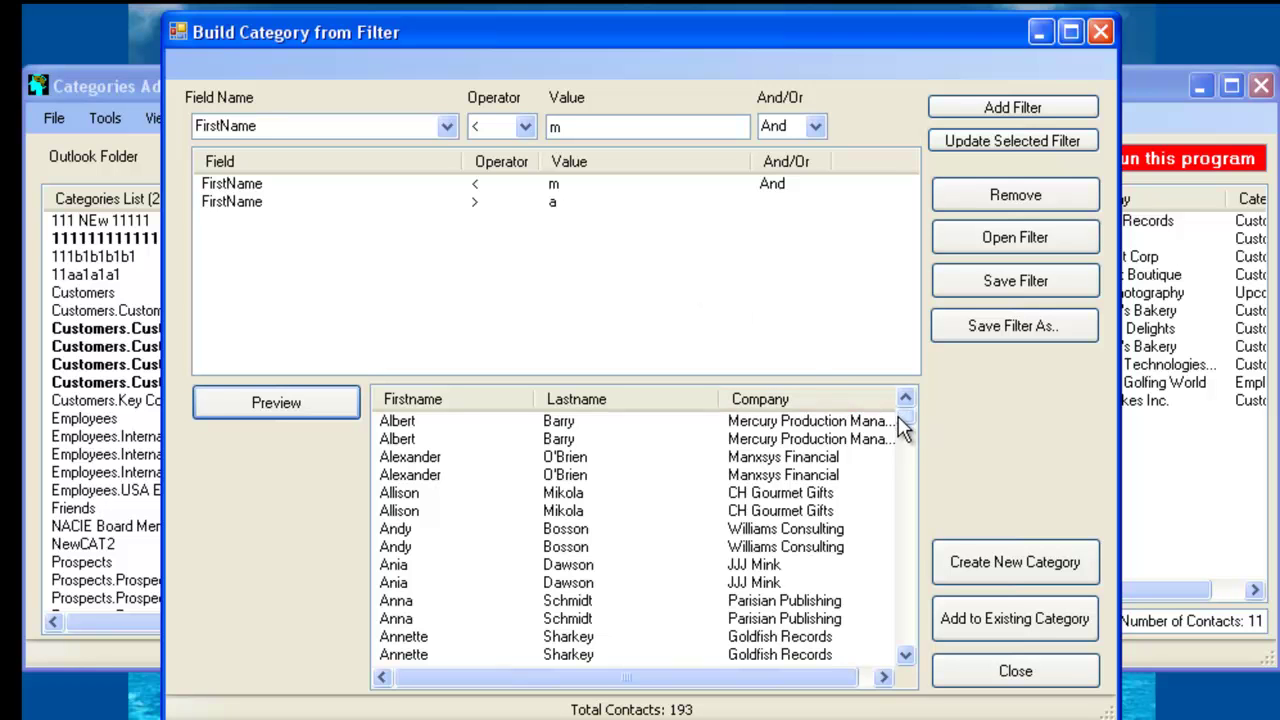
{"action": "scroll", "coordinate": [906, 427], "scroll_direction": "down", "scroll_amount": 4}
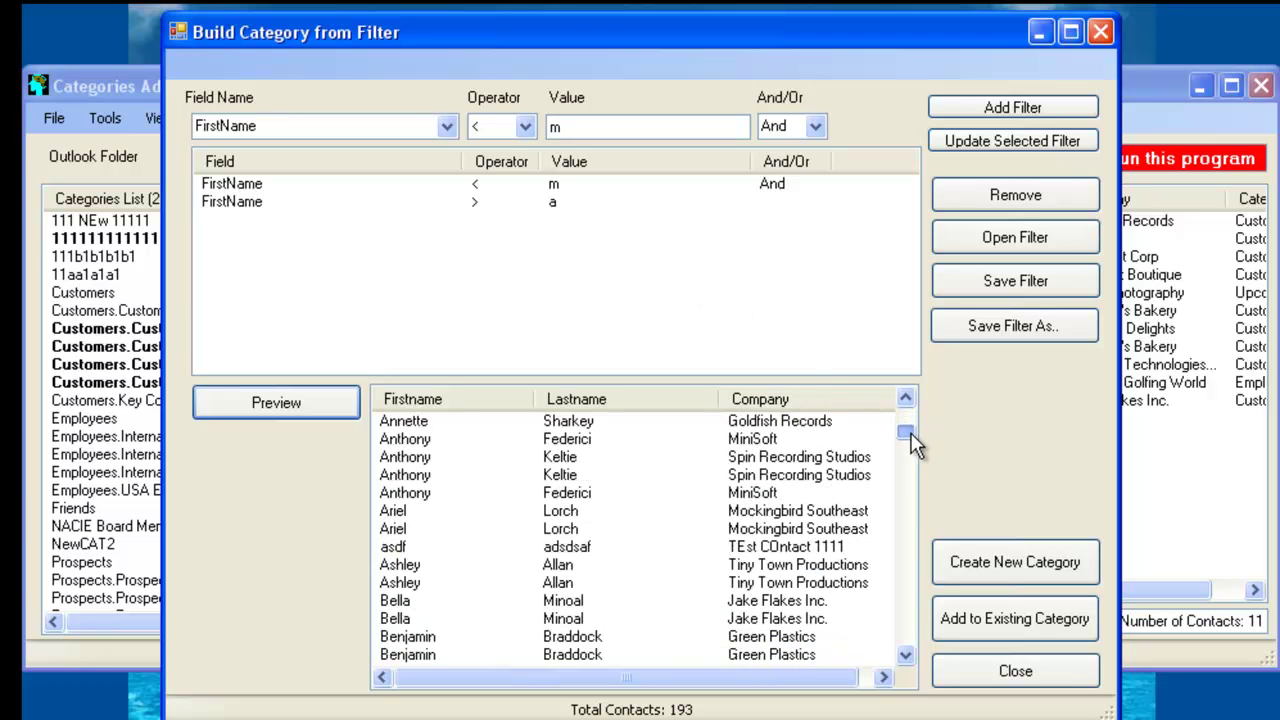
{"action": "left_click", "coordinate": [507, 600]}
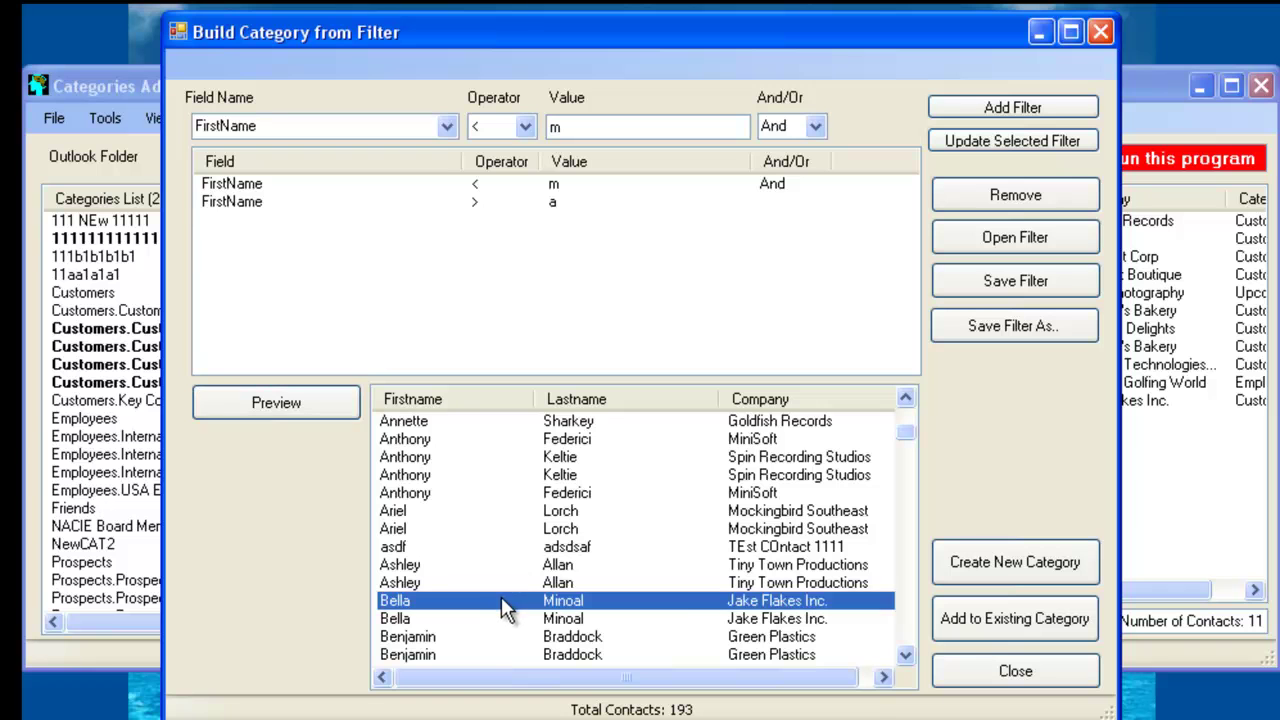
{"action": "left_click_drag", "start_coordinate": [905, 436], "coordinate": [858, 668]}
{"action": "left_click", "coordinate": [786, 653], "text": "shift"}
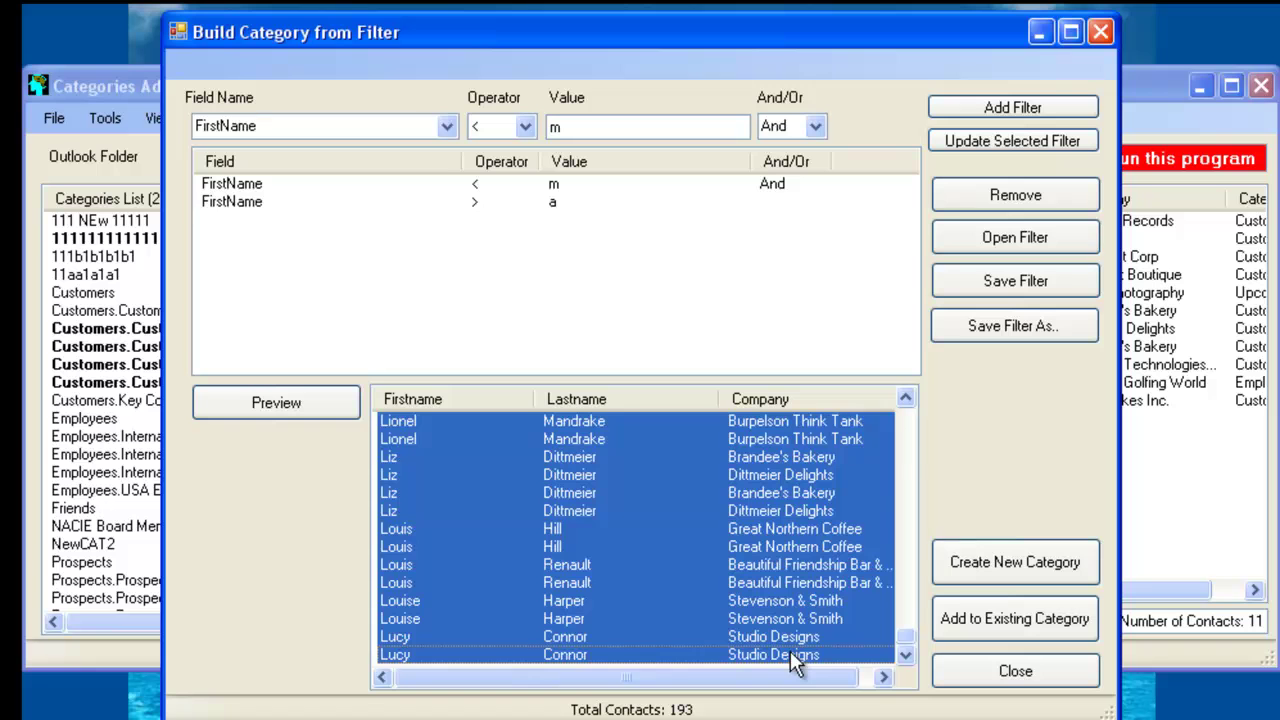
{"action": "key", "text": "Delete"}
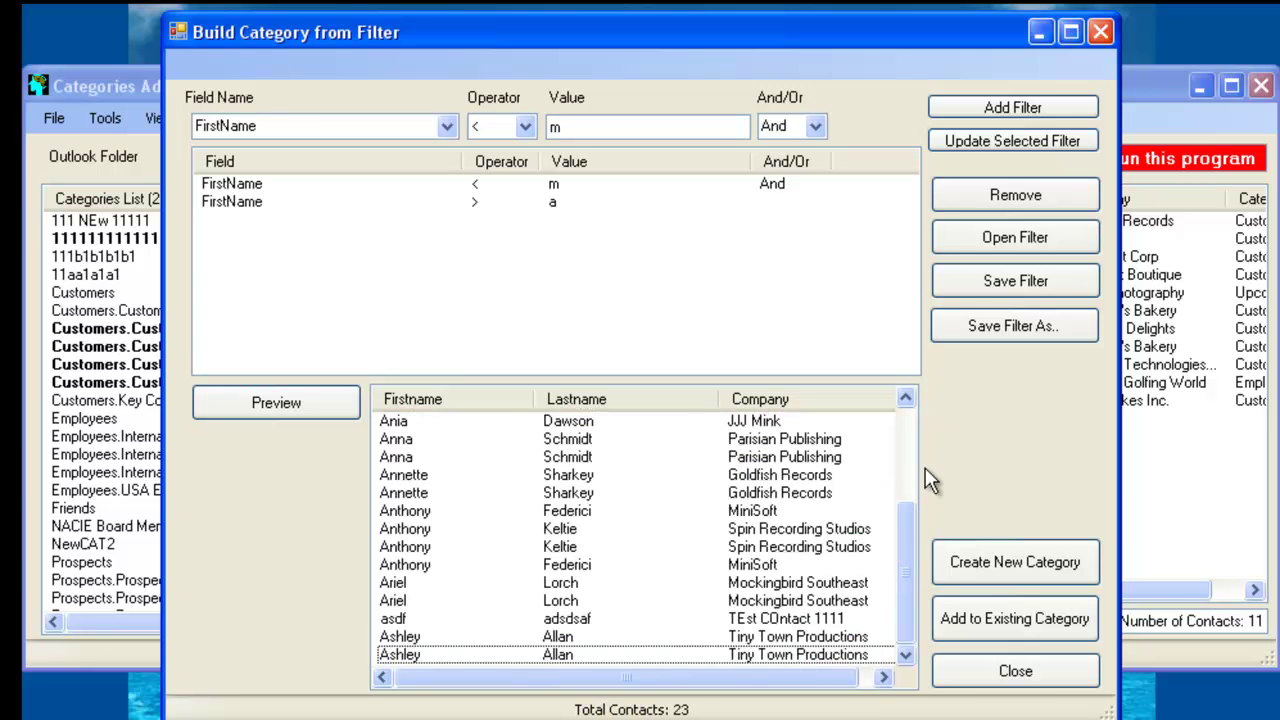
Save the remaining contacts as a new category named aaaaaaaaaaaaaaa
{"action": "left_click_drag", "start_coordinate": [904, 572], "coordinate": [914, 618]}
{"action": "left_click", "coordinate": [1026, 563]}
{"action": "type", "text": "aaaaaaaaaaaaaaa"}
{"action": "left_click", "coordinate": [817, 340]}
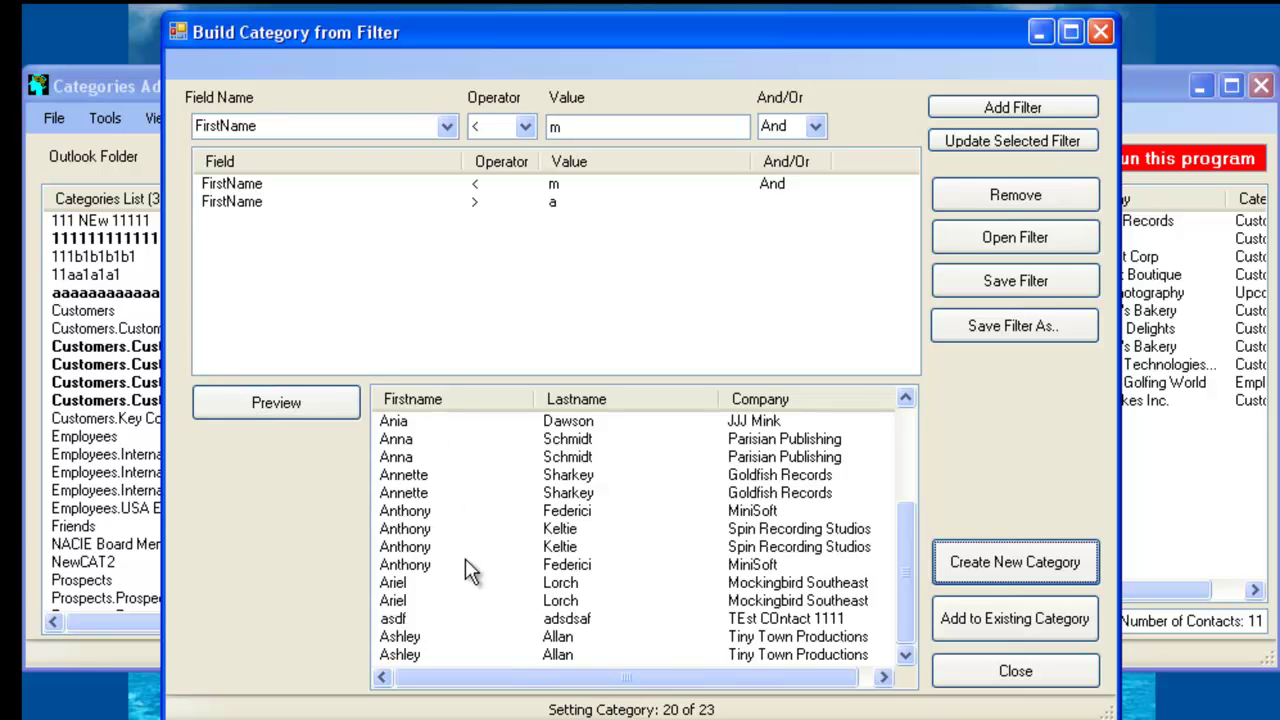
Return to the main window and list the 23 contacts of the aaaaaaaaaaaaaaa category
{"action": "left_click", "coordinate": [104, 88]}
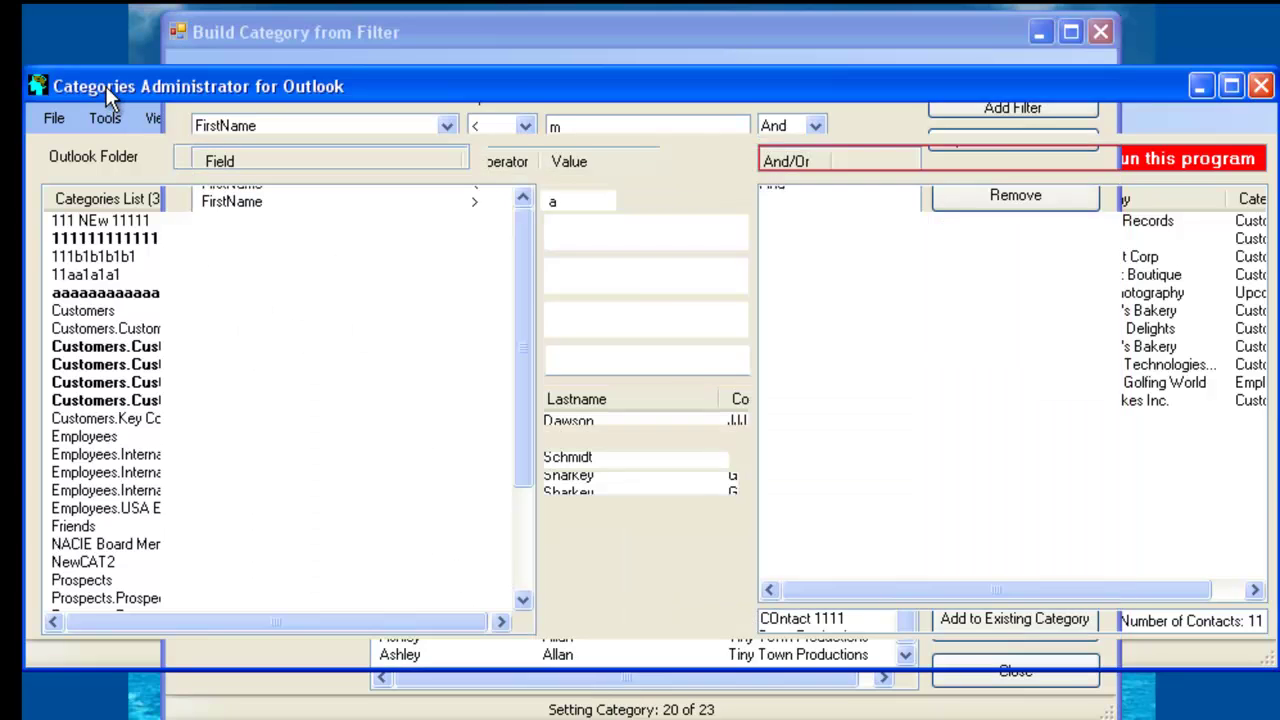
{"action": "left_click", "coordinate": [178, 294]}
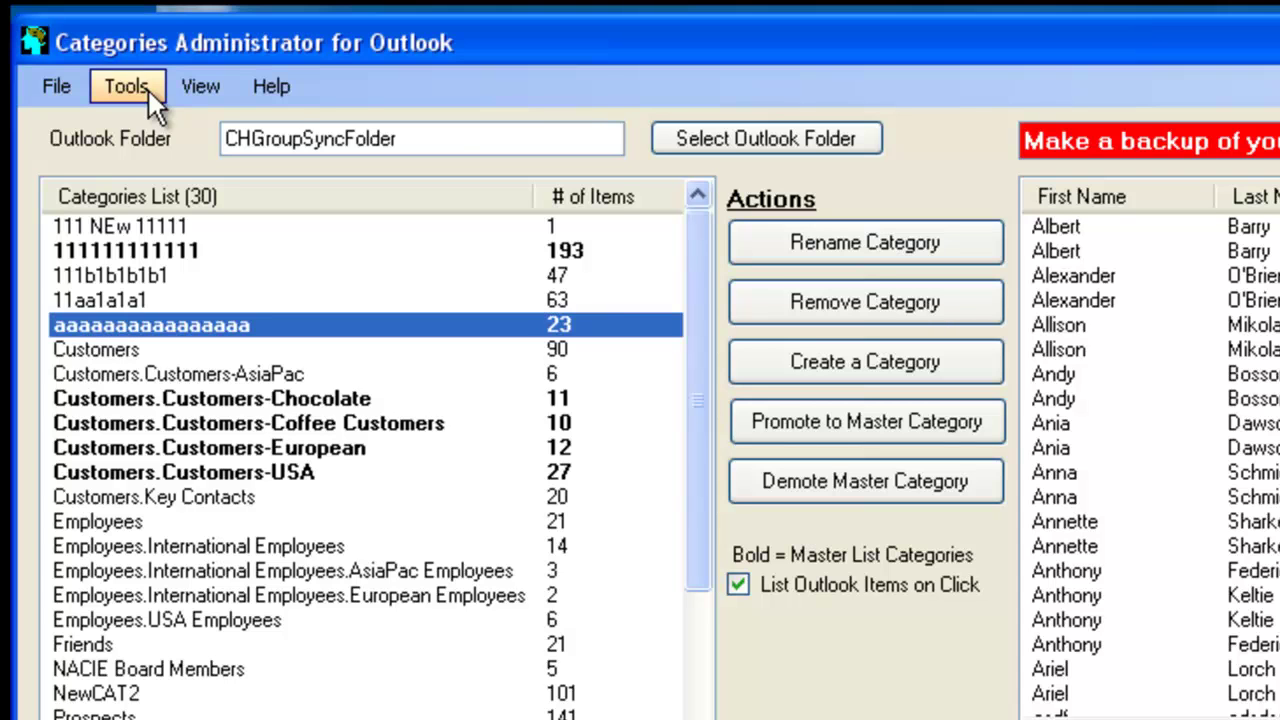
Bring up the Tools export choices, including Export Selected Category Contact List
{"action": "left_click", "coordinate": [125, 88]}
{"action": "mouse_move", "coordinate": [177, 126]}
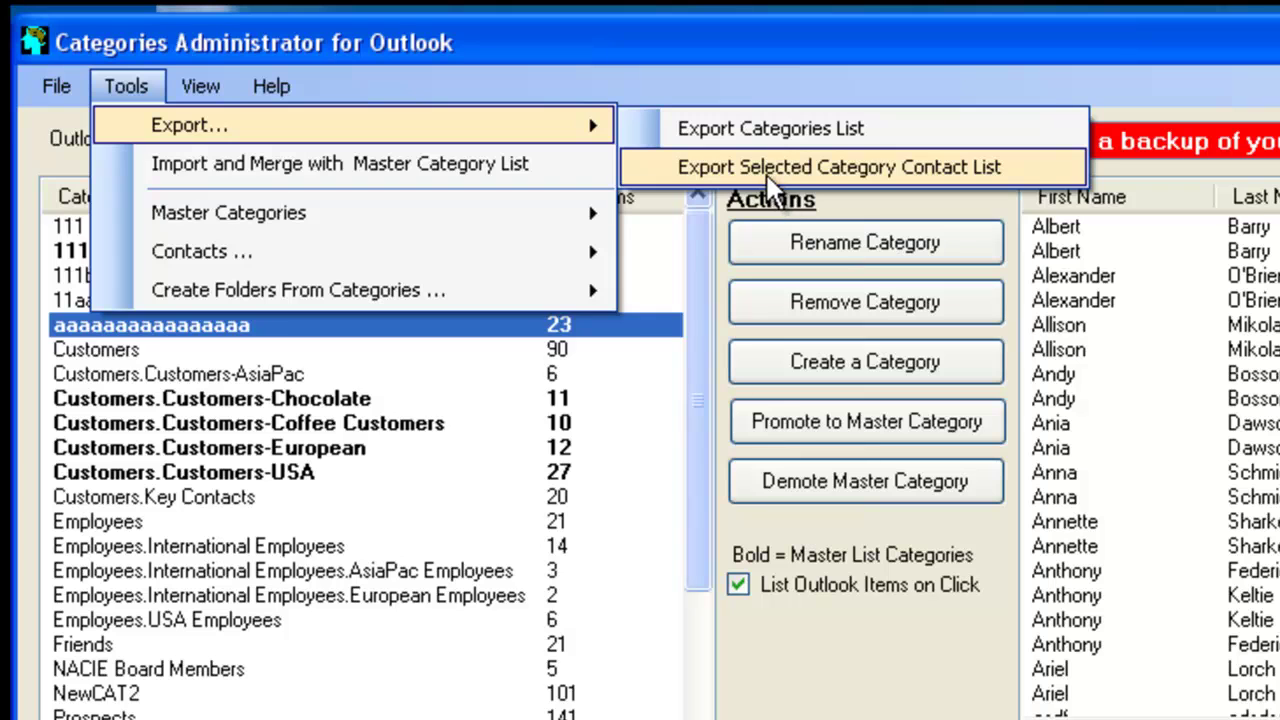
{"action": "left_click", "coordinate": [1142, 268]}
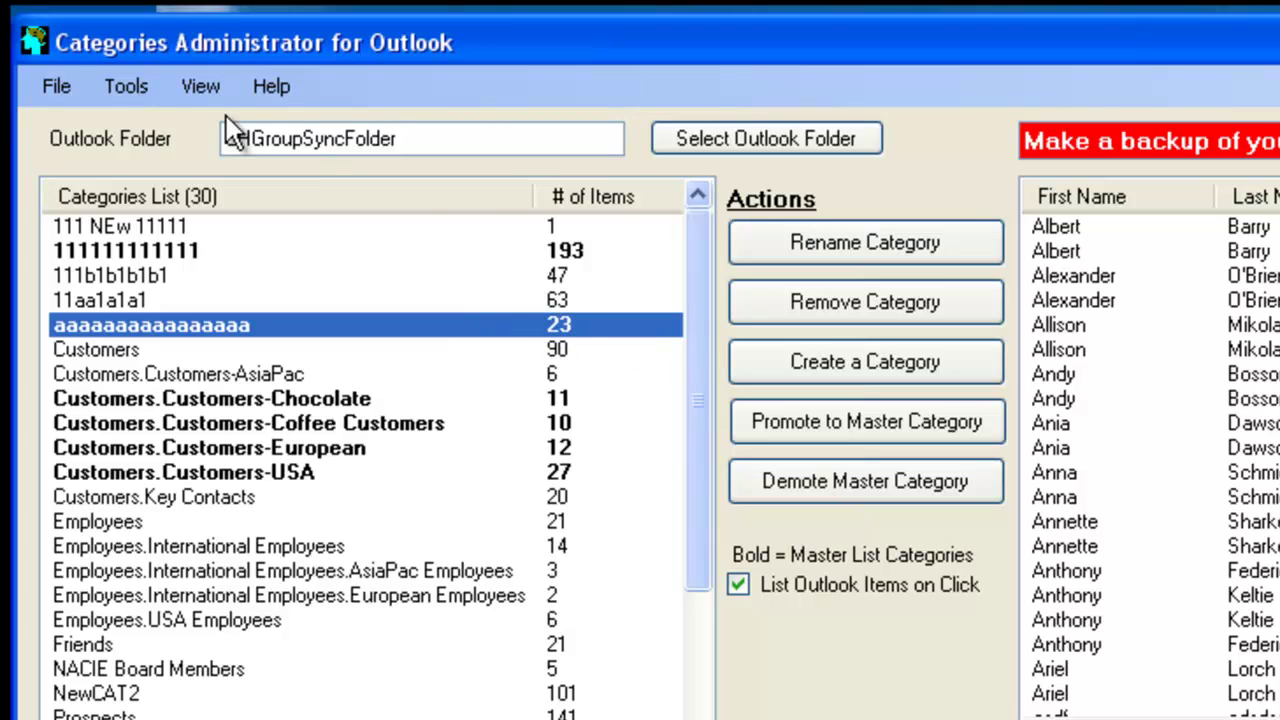
{"action": "left_click", "coordinate": [126, 94]}
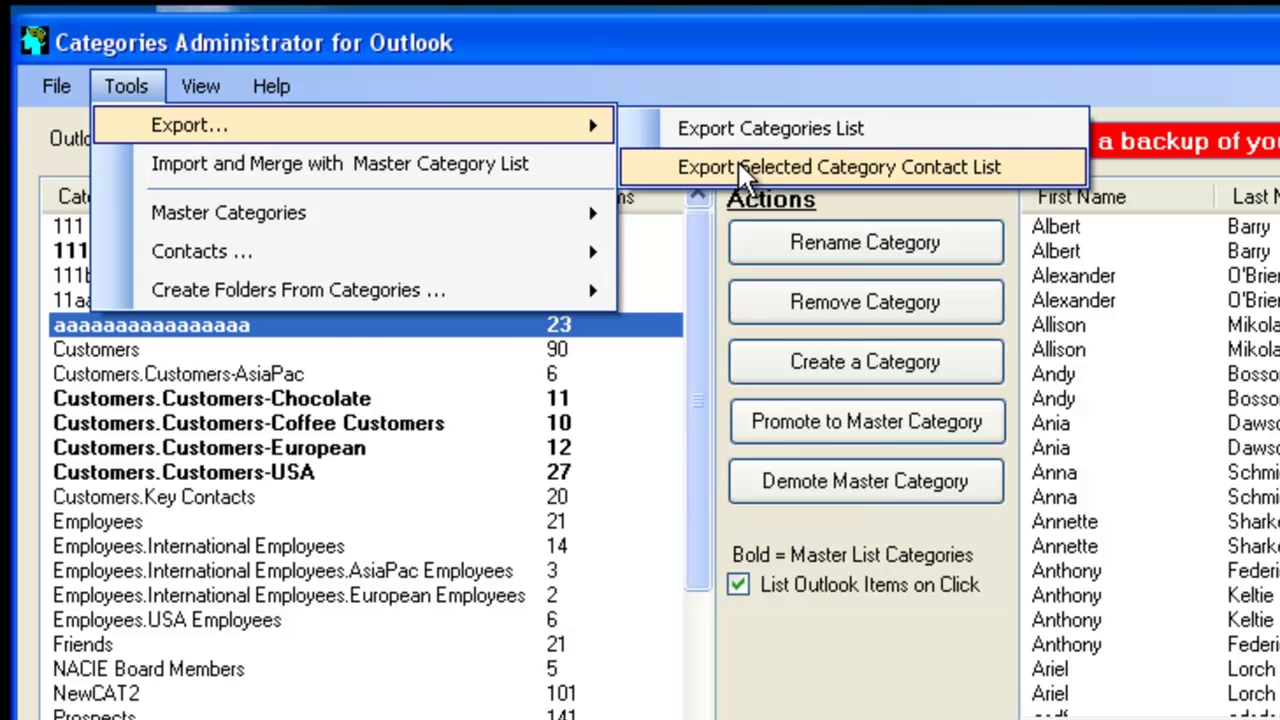
Import ExportCategories1.csv to merge its categories into the master categories list
{"action": "left_click", "coordinate": [745, 168]}
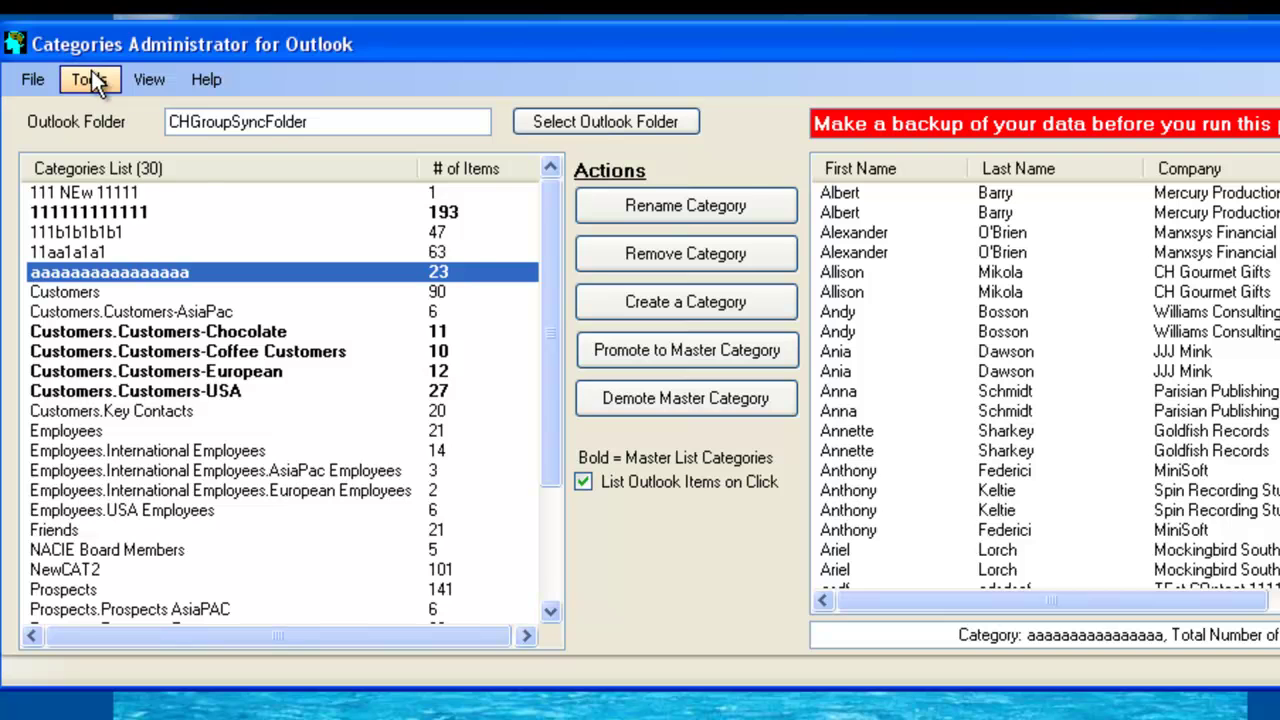
{"action": "left_click", "coordinate": [91, 78]}
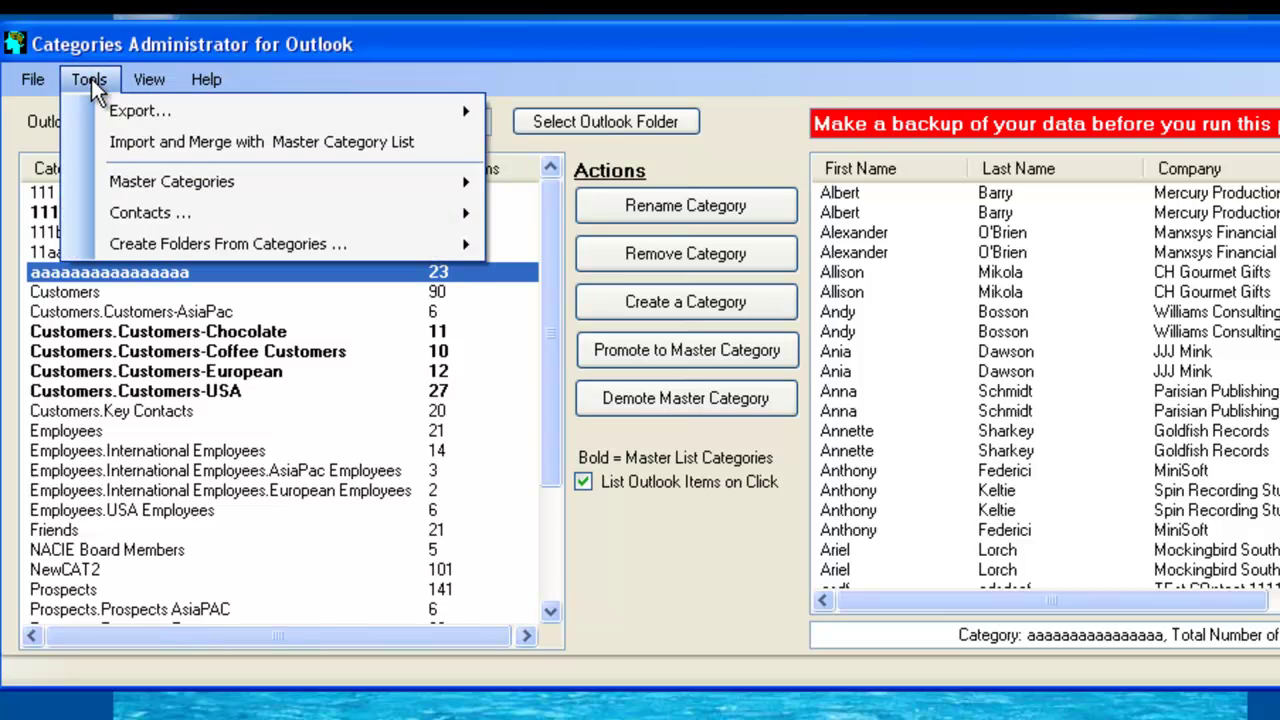
{"action": "left_click", "coordinate": [106, 147]}
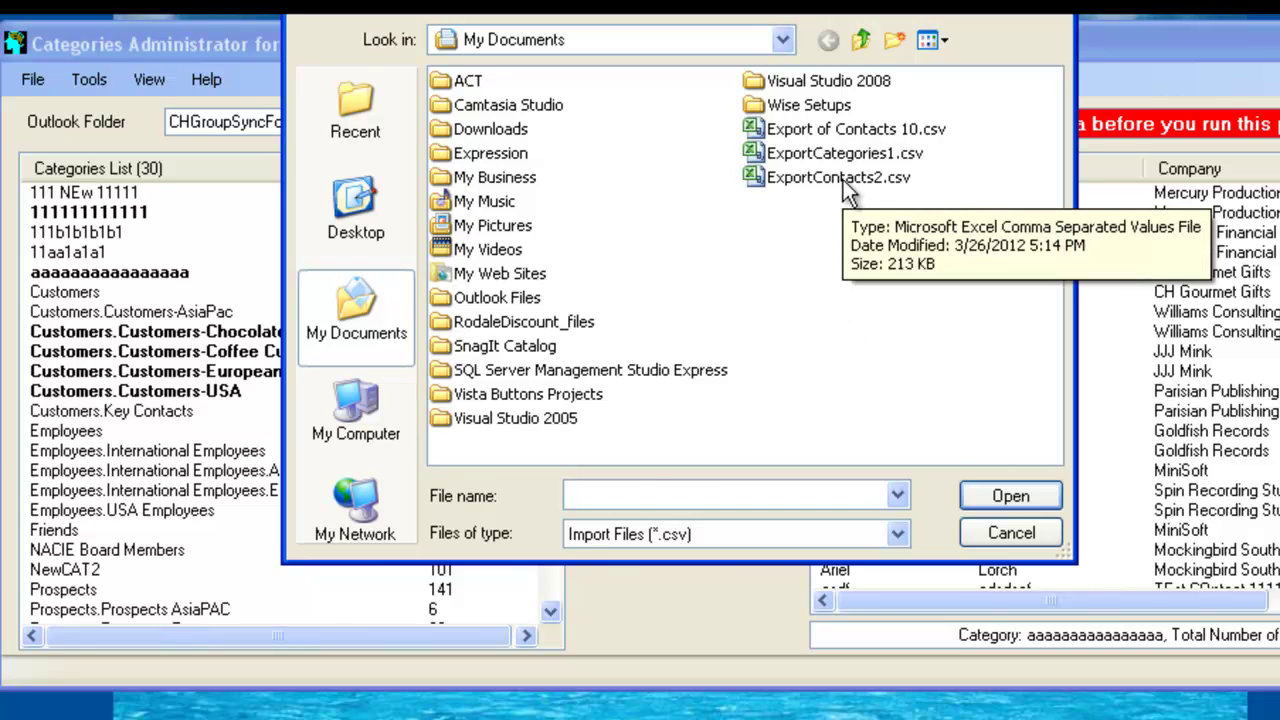
{"action": "left_click", "coordinate": [831, 155]}
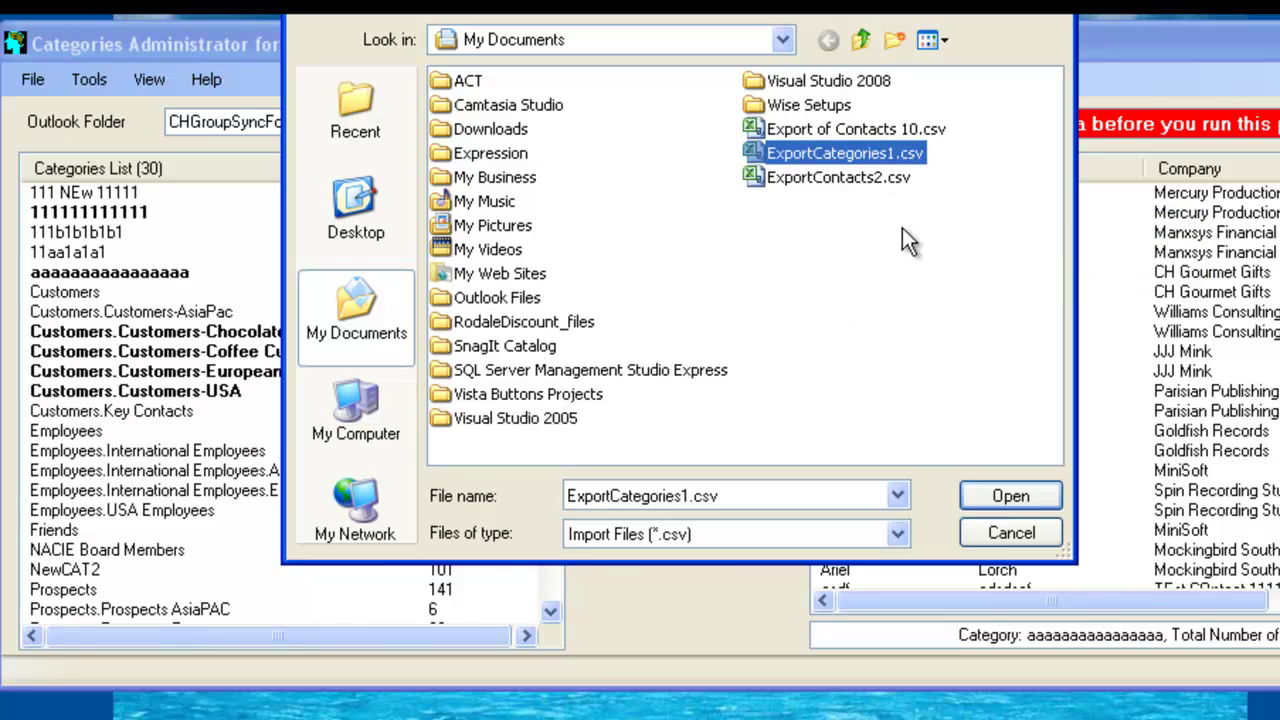
{"action": "left_click", "coordinate": [1000, 494]}
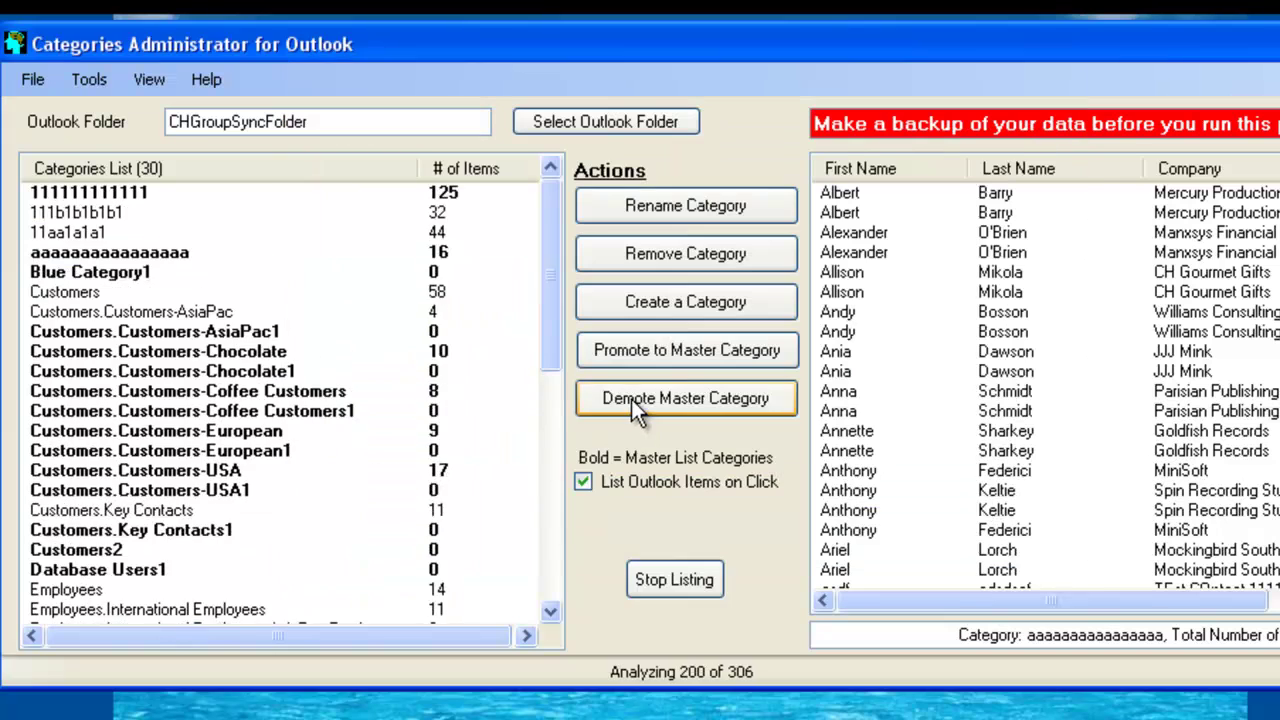
{"action": "left_click", "coordinate": [666, 498]}
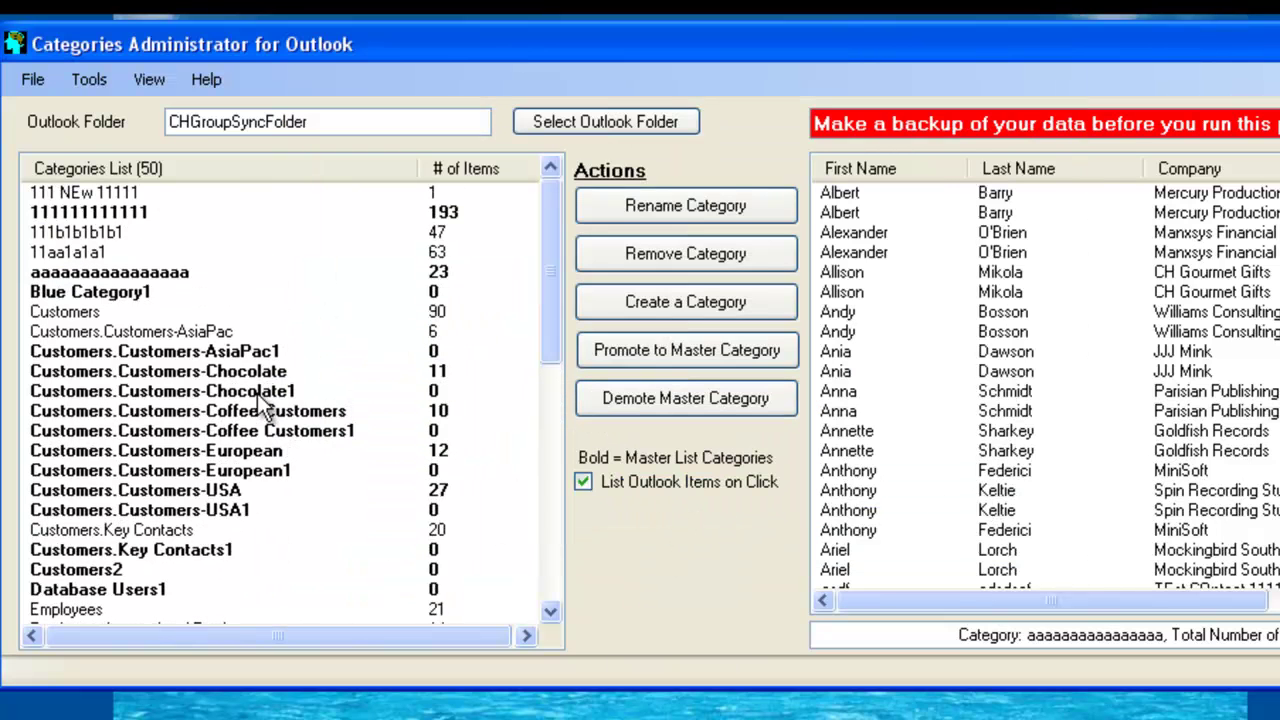
Check the imported empty categories Chocolate1, AsiaPac1, Coffee Customers1, European1 and USA1
{"action": "left_click", "coordinate": [402, 393]}
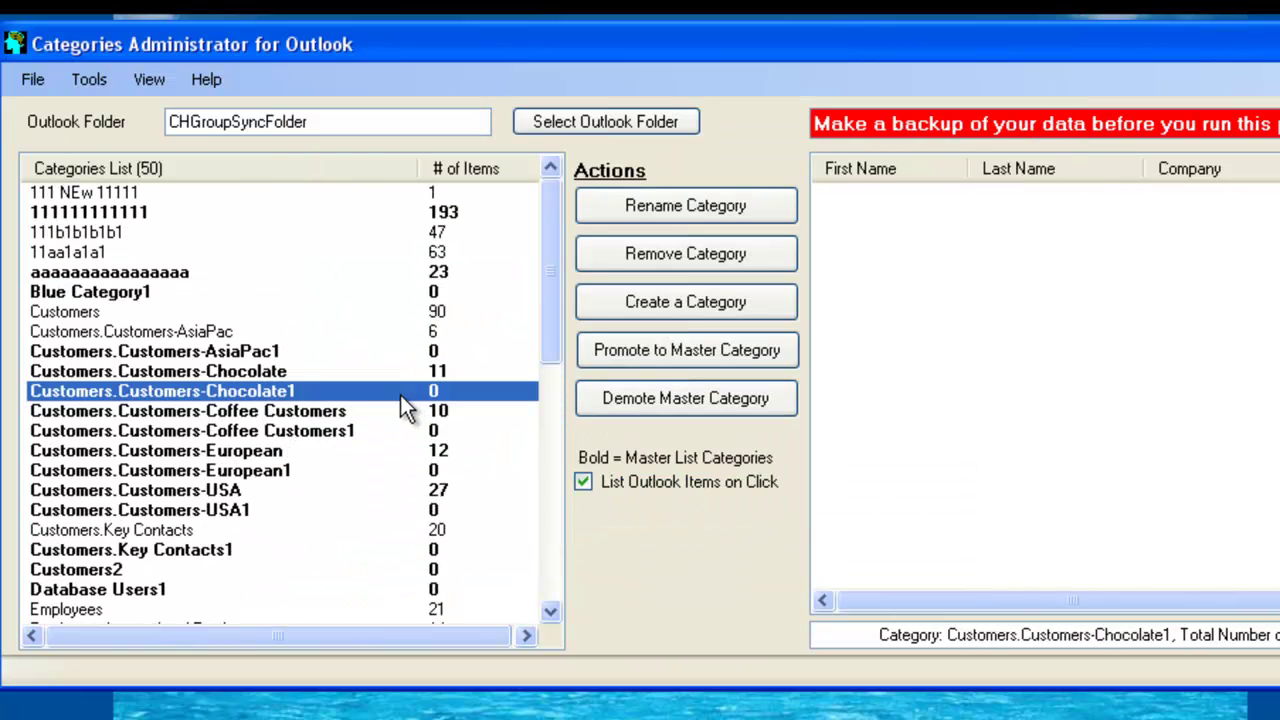
{"action": "left_click", "coordinate": [291, 354]}
{"action": "left_click", "coordinate": [297, 432]}
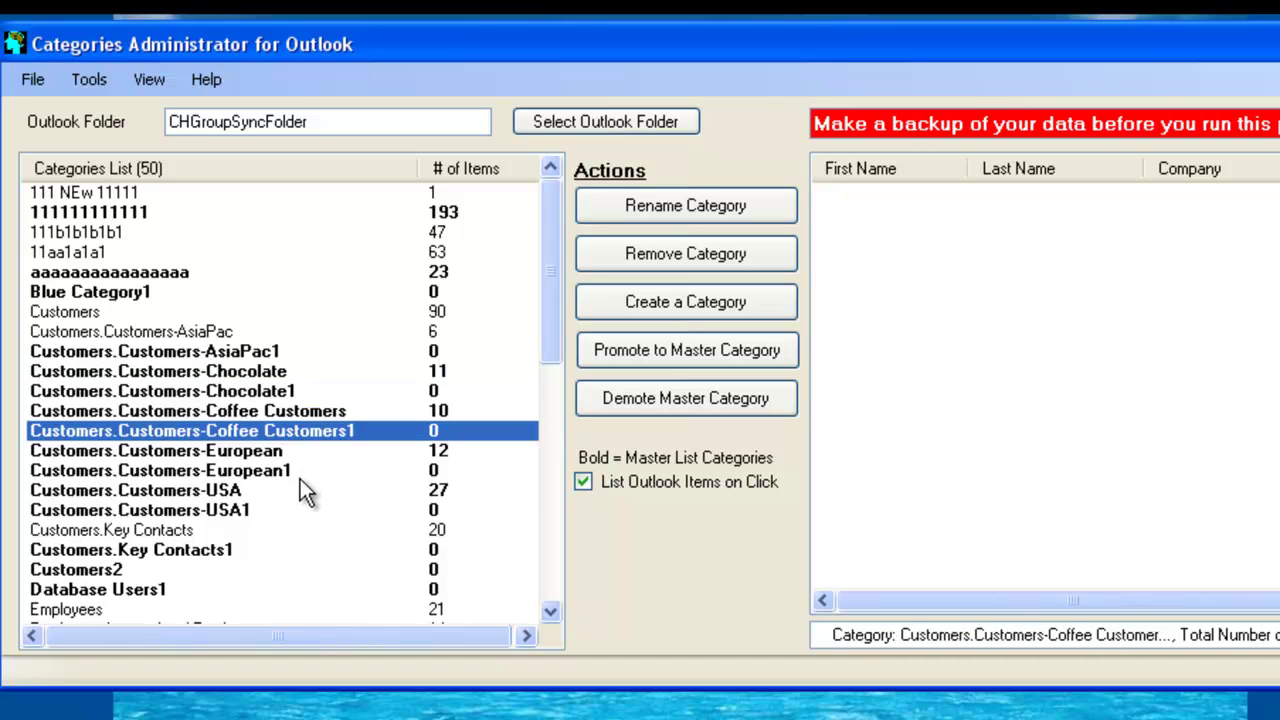
{"action": "left_click", "coordinate": [301, 474]}
{"action": "left_click", "coordinate": [308, 508]}
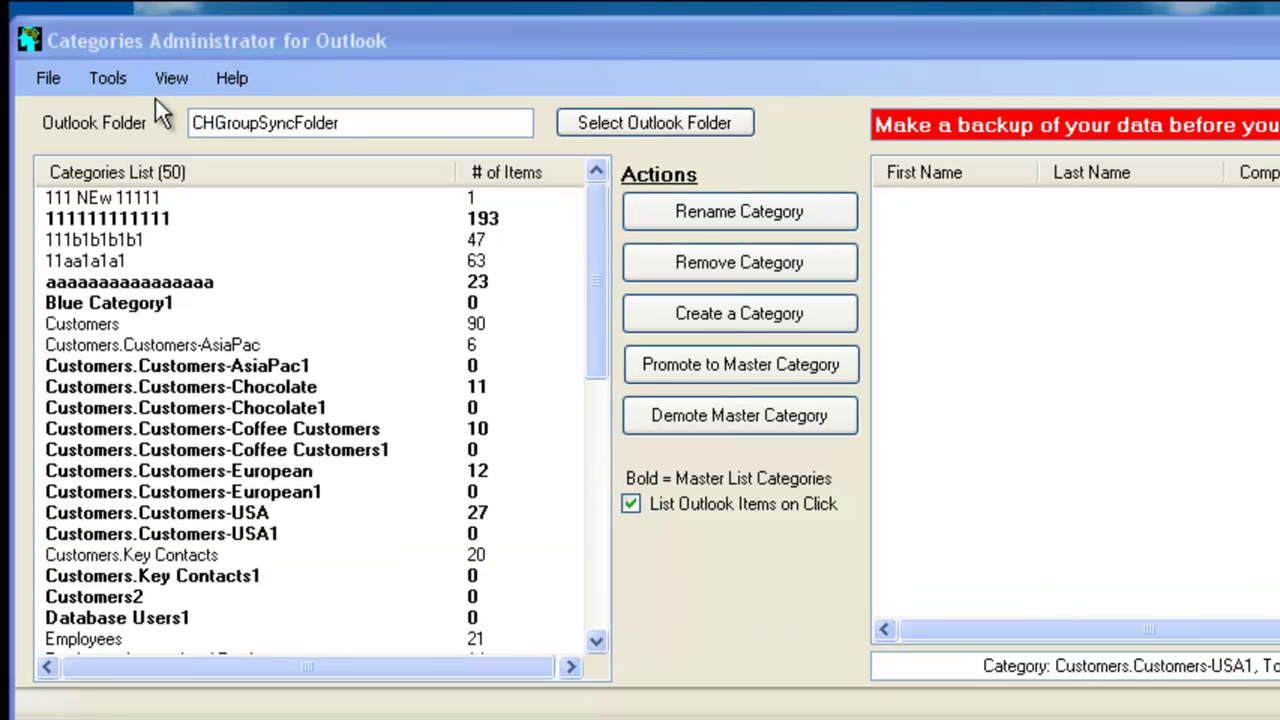
Review the contacts in 111b1b1b1b1, 11aa1a1a1, Customers and Customers.Customers-AsiaPac
{"action": "left_click", "coordinate": [117, 80]}
{"action": "left_click", "coordinate": [110, 78]}
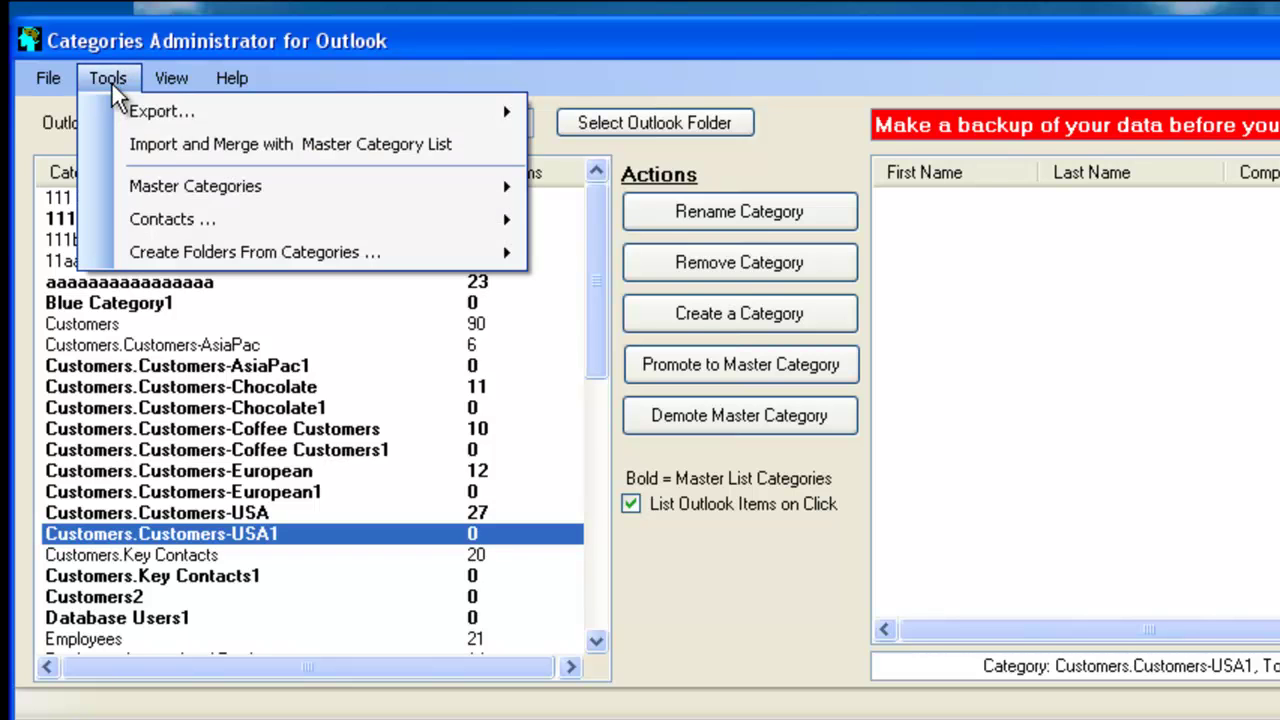
{"action": "mouse_move", "coordinate": [153, 184]}
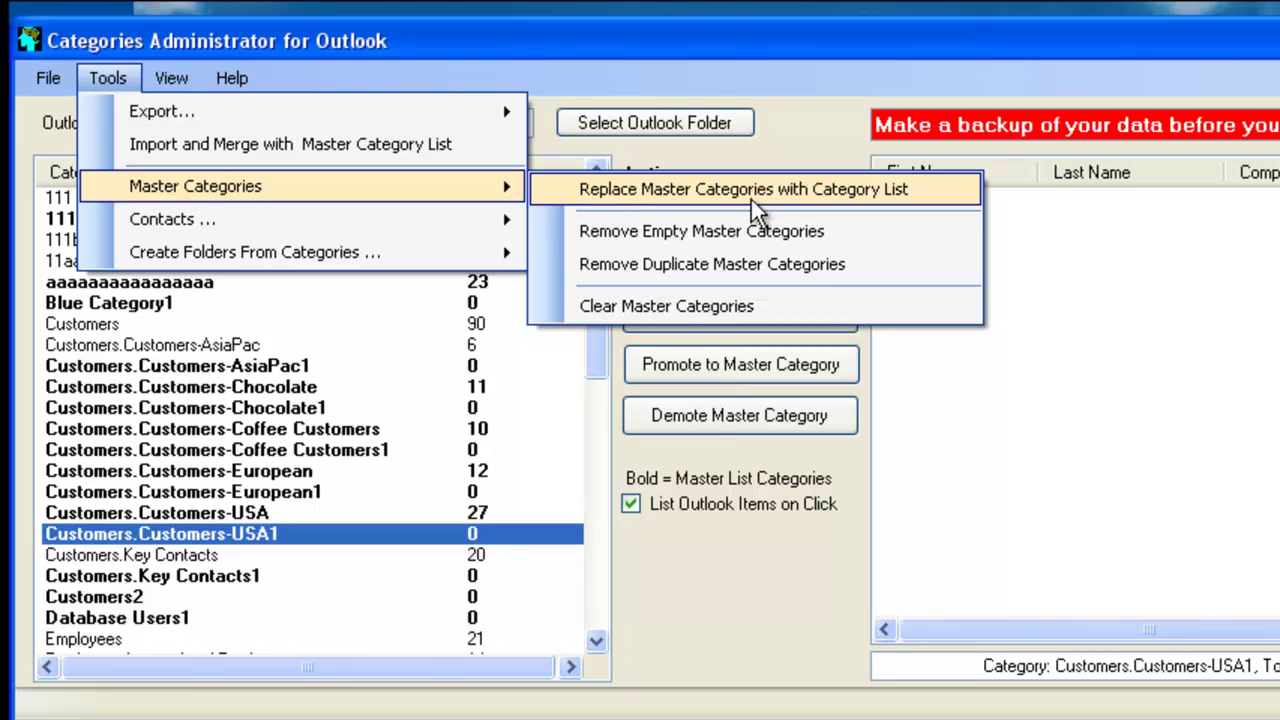
{"action": "left_click", "coordinate": [688, 45]}
{"action": "left_click", "coordinate": [190, 241]}
{"action": "left_click", "coordinate": [167, 261]}
{"action": "left_click", "coordinate": [130, 324]}
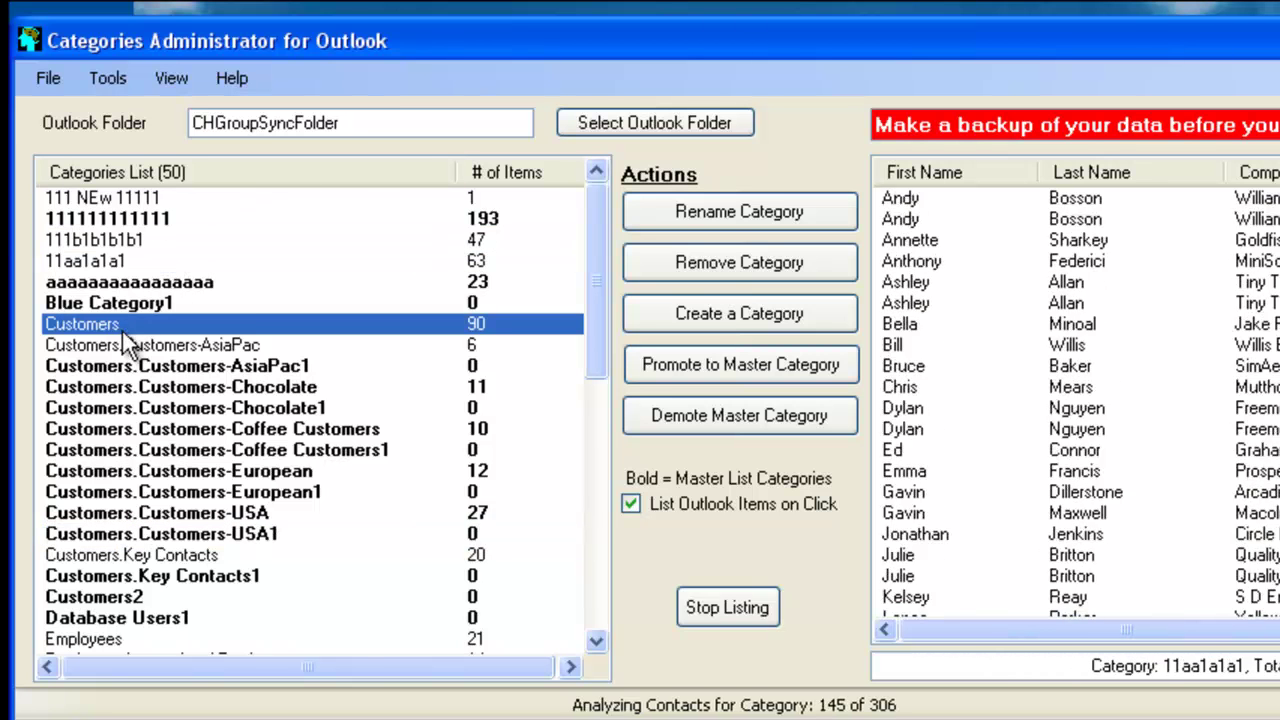
{"action": "left_click", "coordinate": [121, 345]}
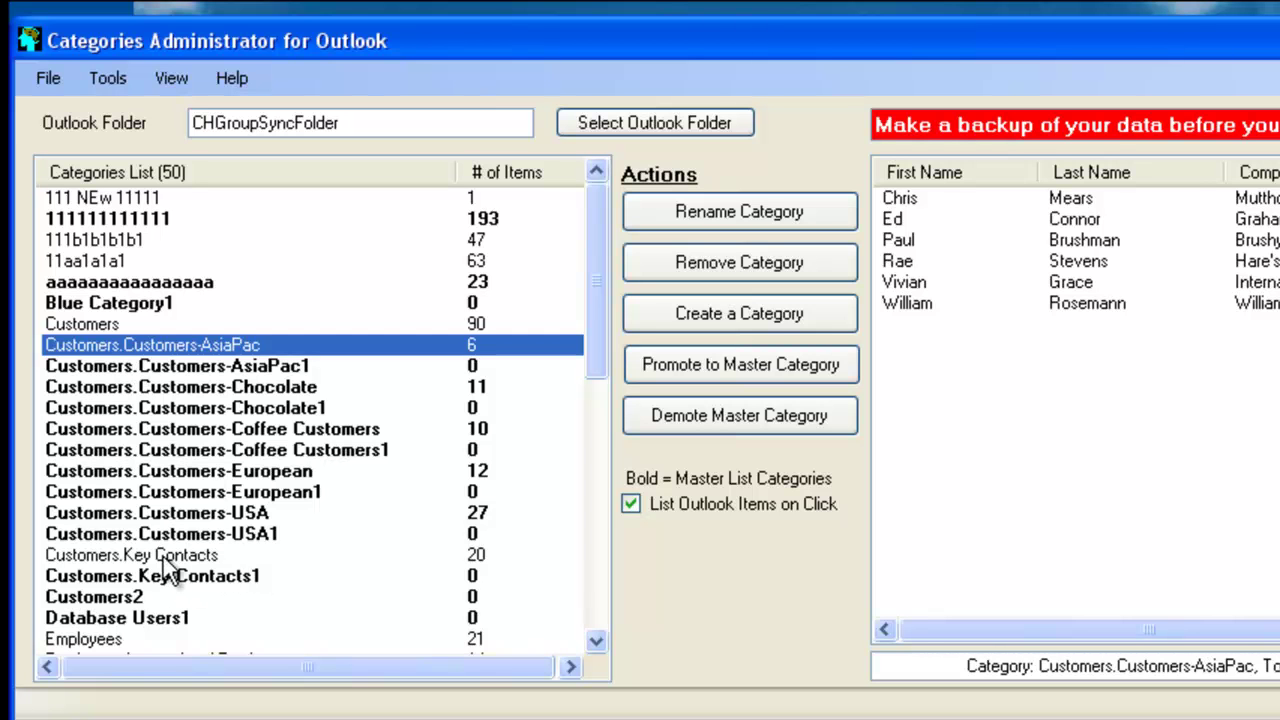
{"action": "left_click_drag", "start_coordinate": [599, 329], "coordinate": [562, 316]}
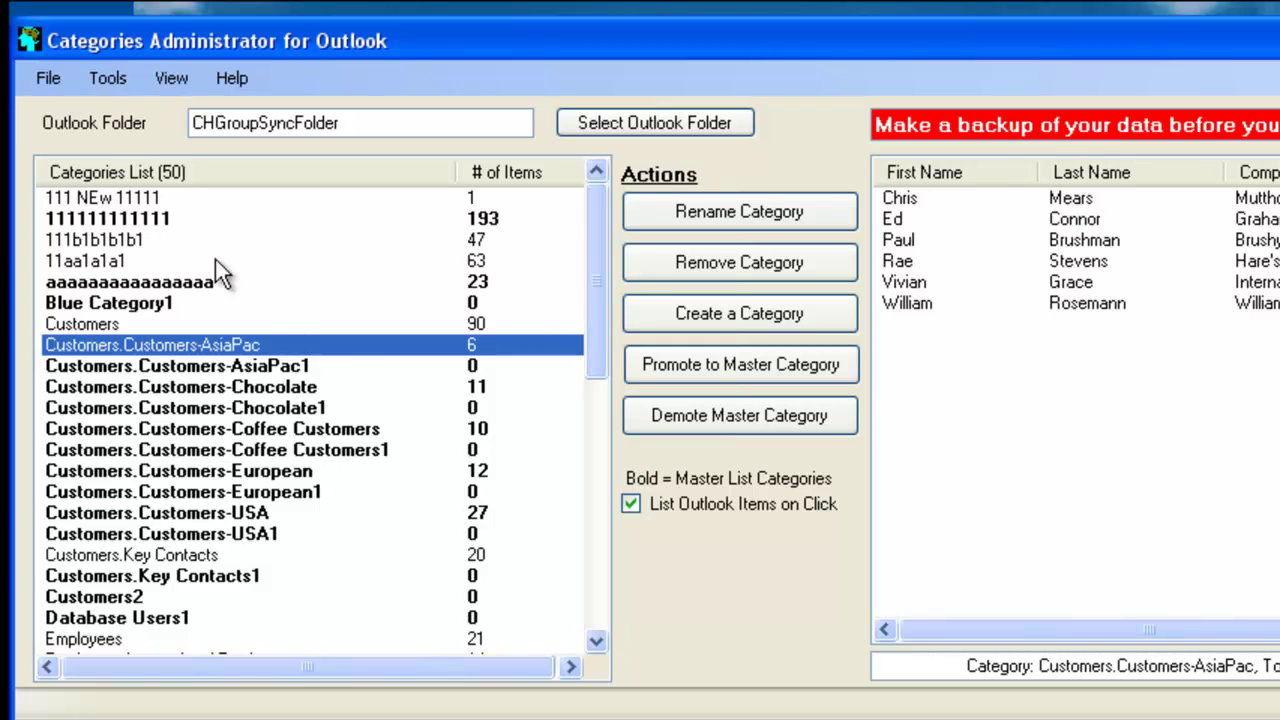
Replace the master category list with the 50 displayed categories and confirm
{"action": "left_click", "coordinate": [118, 84]}
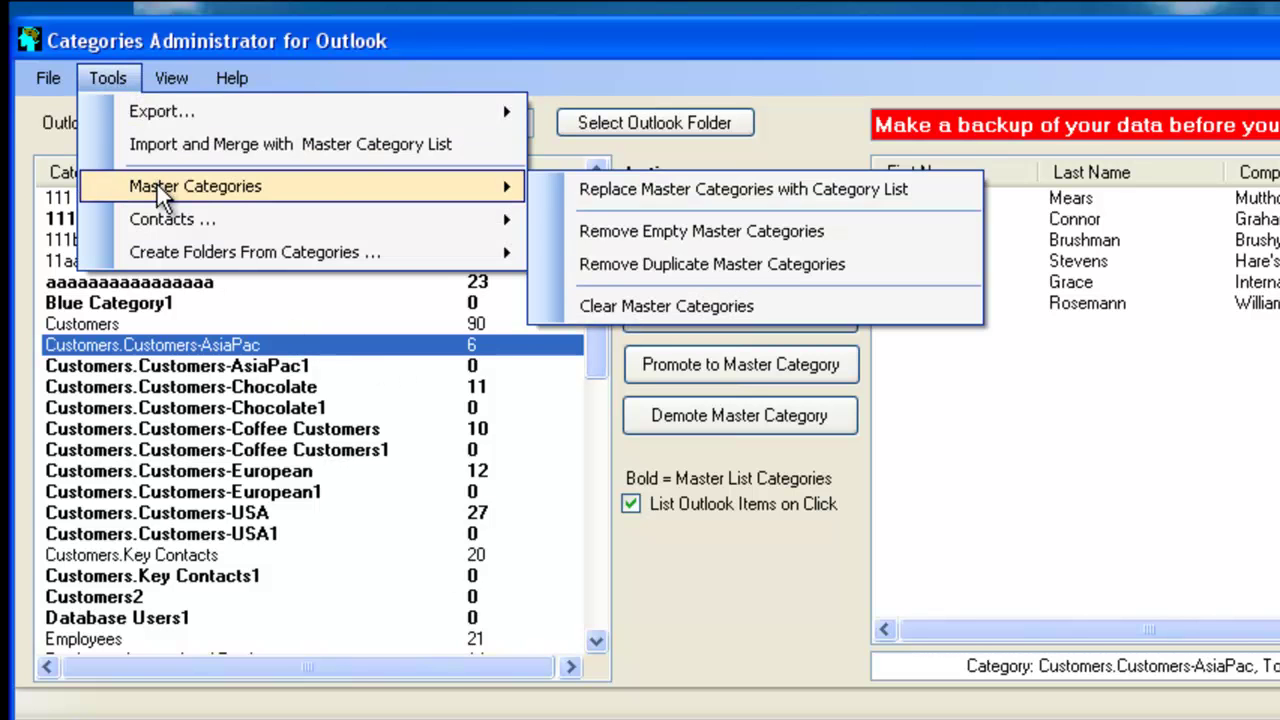
{"action": "left_click", "coordinate": [628, 192]}
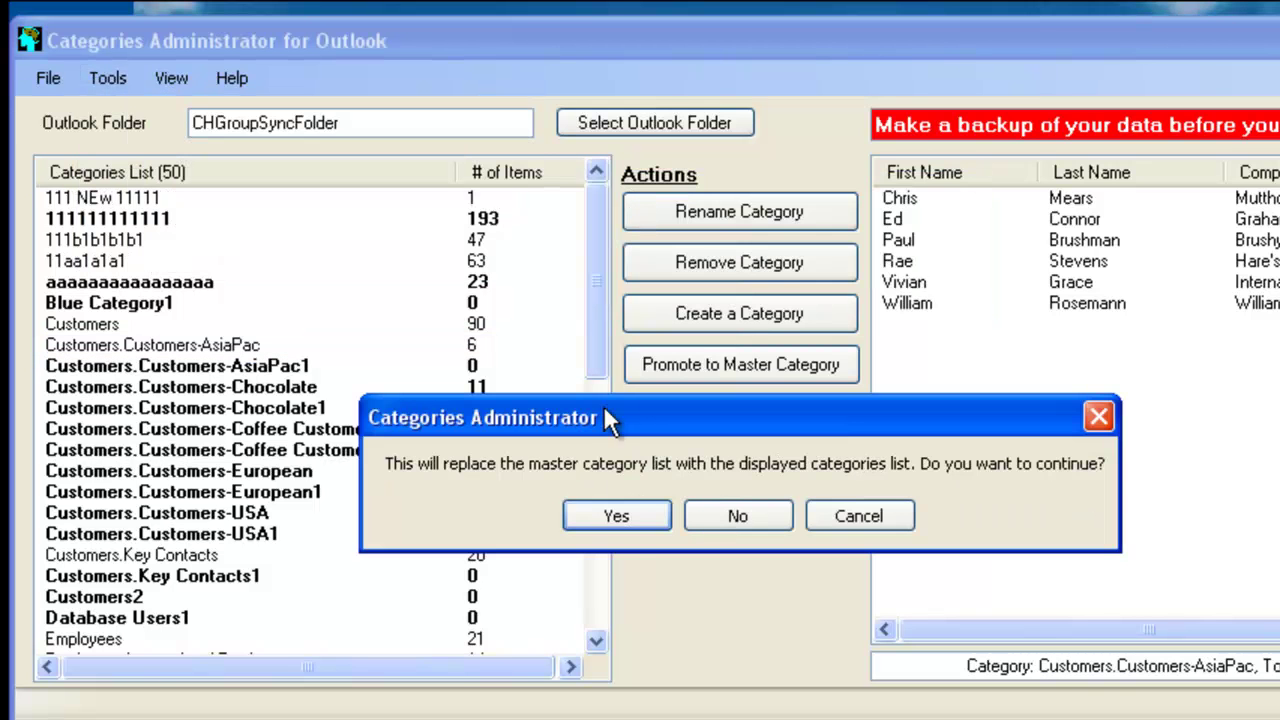
{"action": "left_click", "coordinate": [618, 516]}
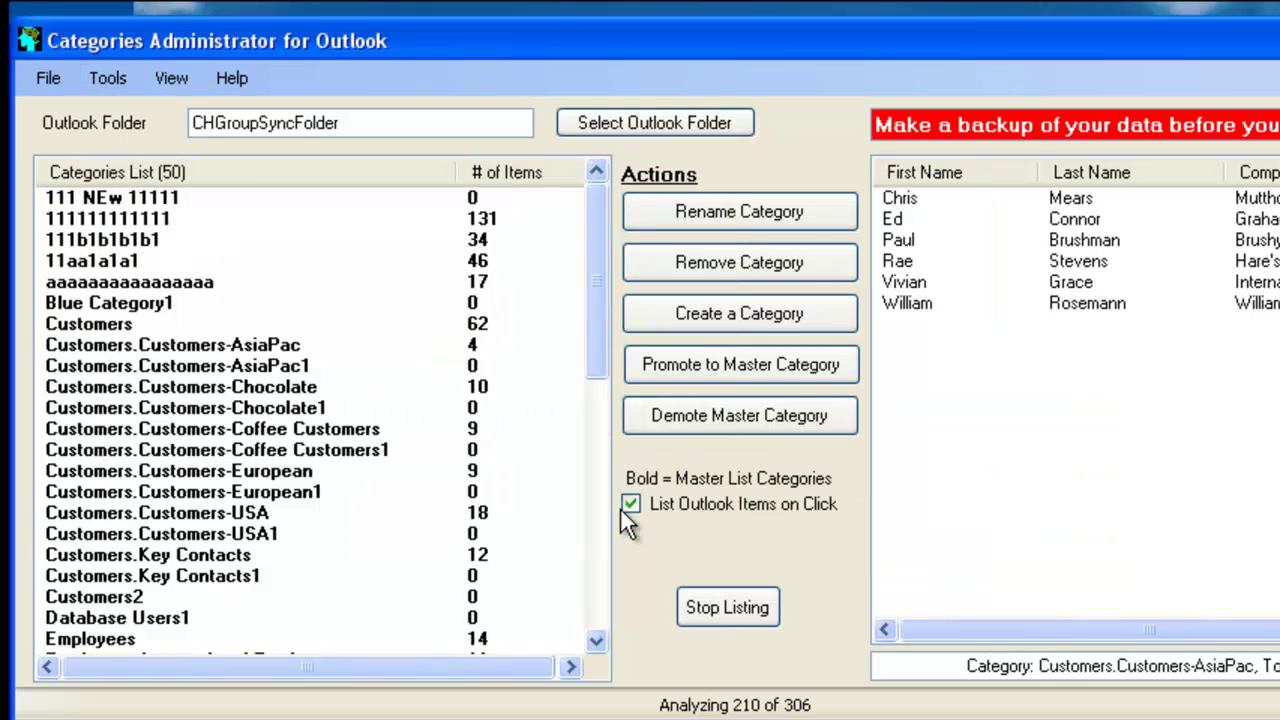
{"action": "left_click", "coordinate": [726, 527]}
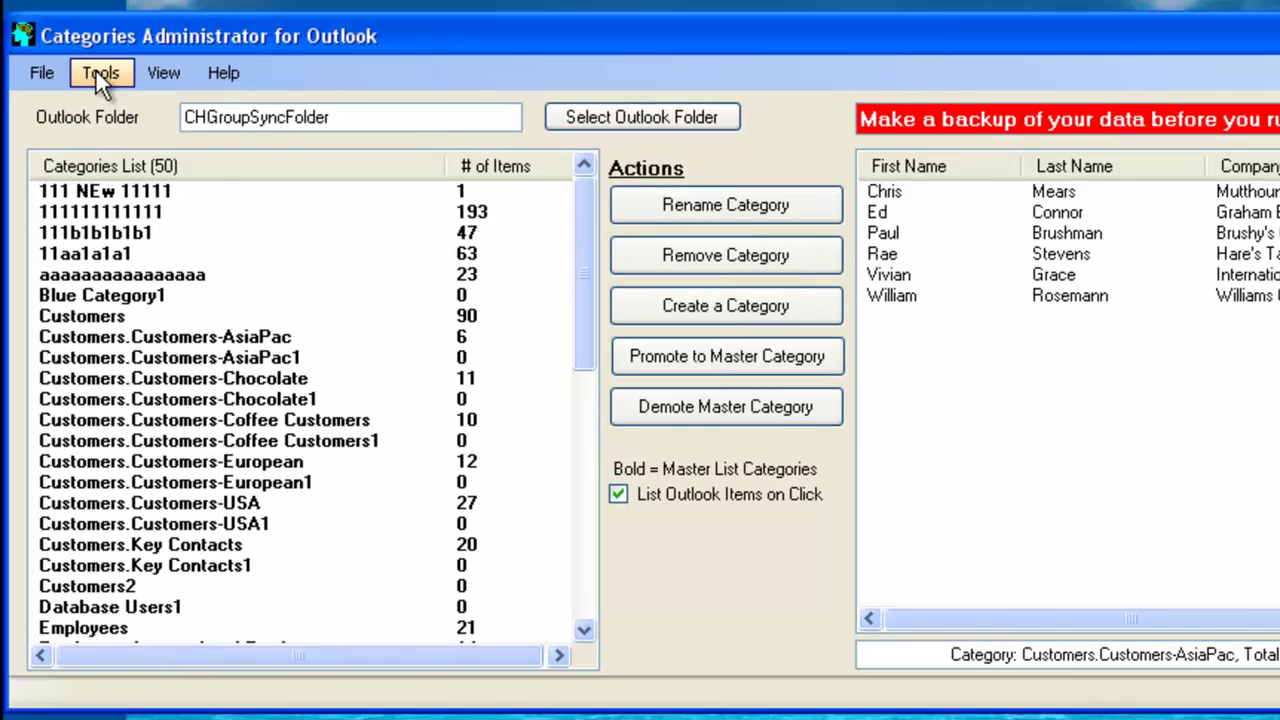
Confirm Blue Category1, Customers2 and the AsiaPac1, Key Contacts1, European1, Chocolate1 categories are empty
{"action": "left_click", "coordinate": [97, 74]}
{"action": "mouse_move", "coordinate": [158, 181]}
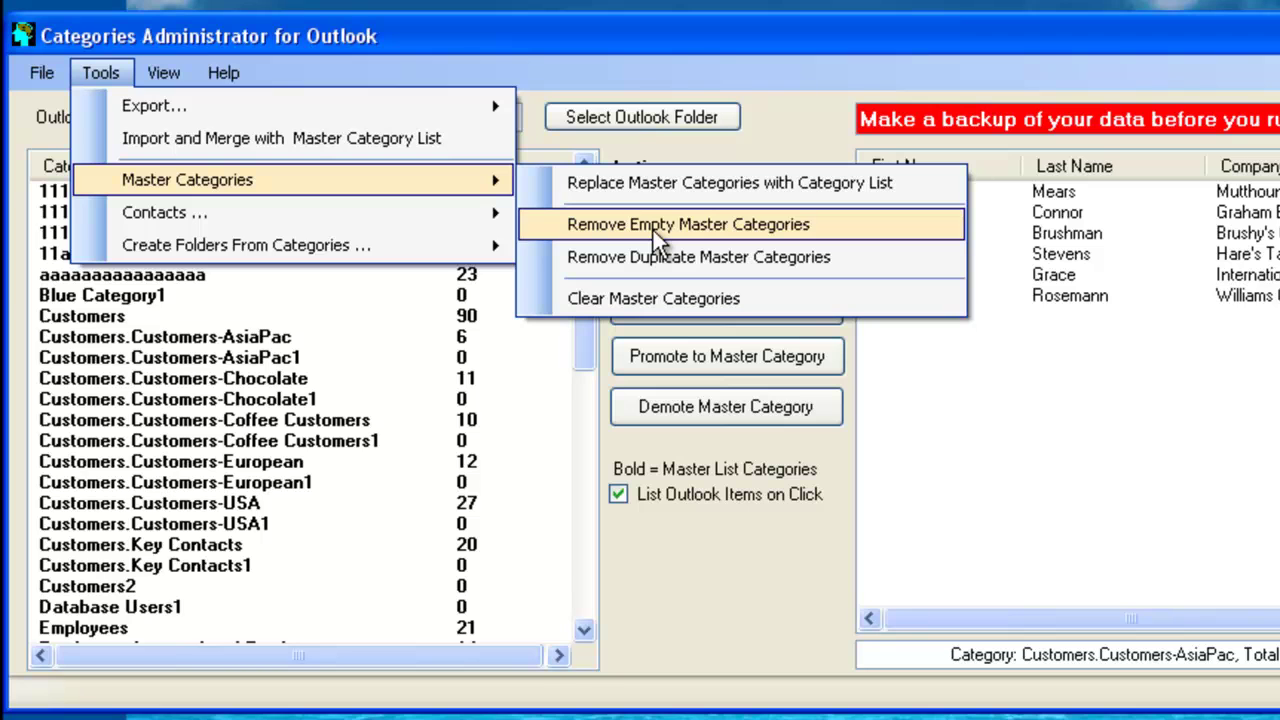
{"action": "left_click", "coordinate": [655, 25]}
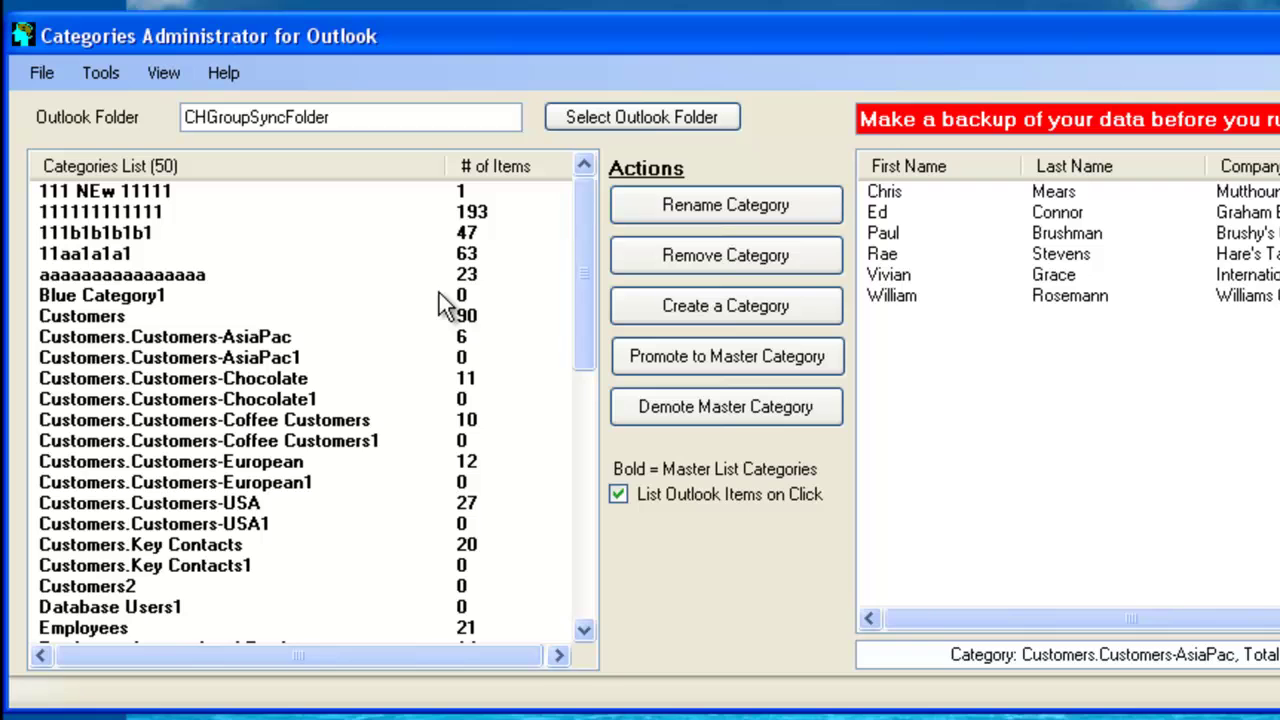
{"action": "left_click", "coordinate": [204, 296]}
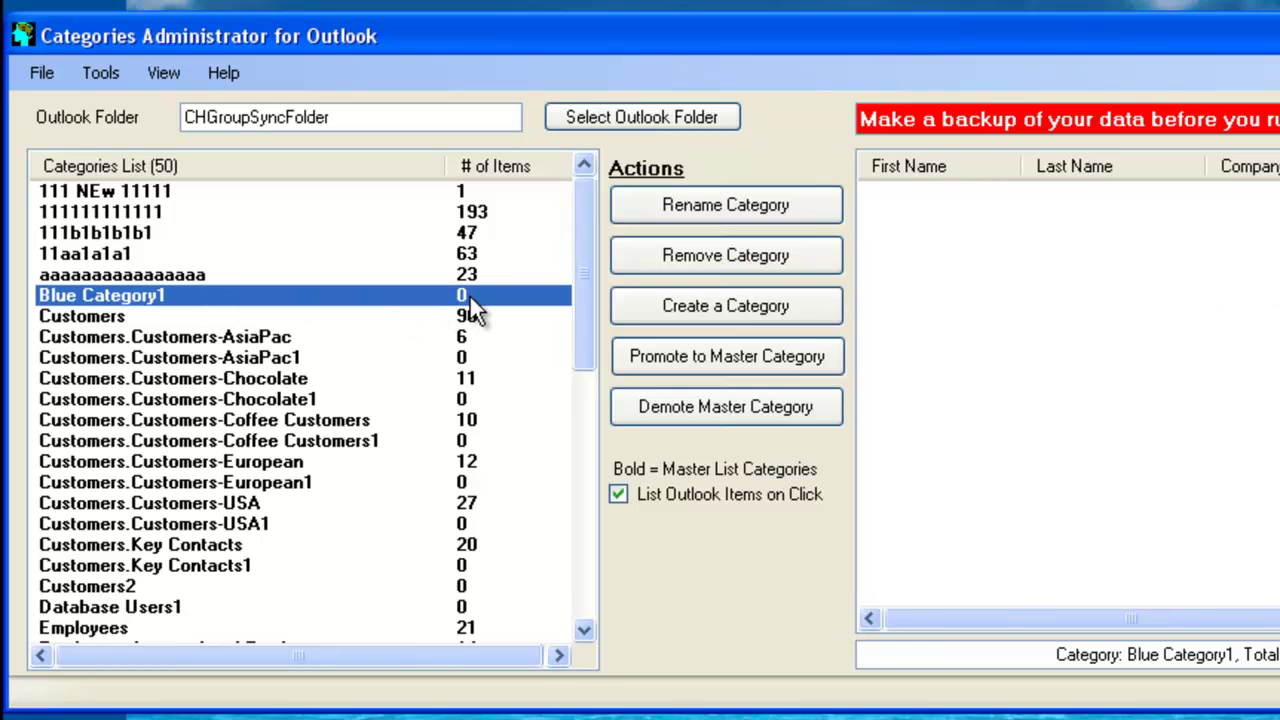
{"action": "left_click", "coordinate": [443, 362]}
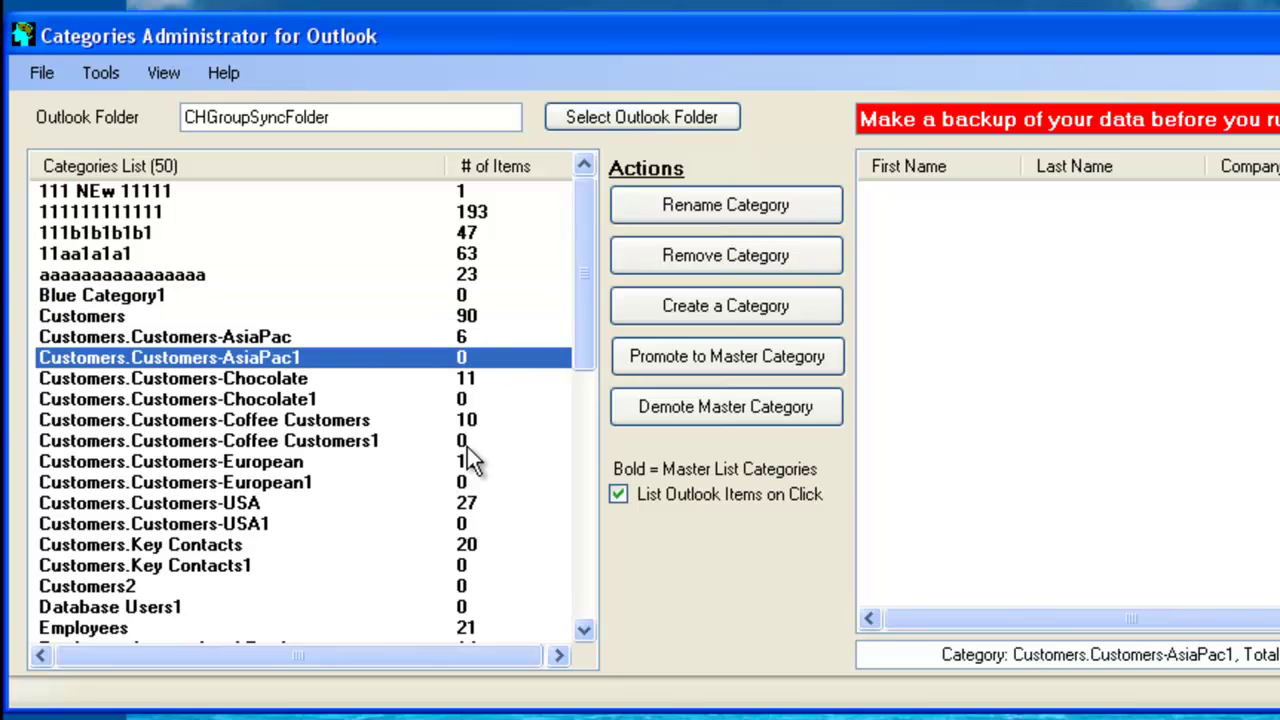
{"action": "left_click", "coordinate": [405, 567]}
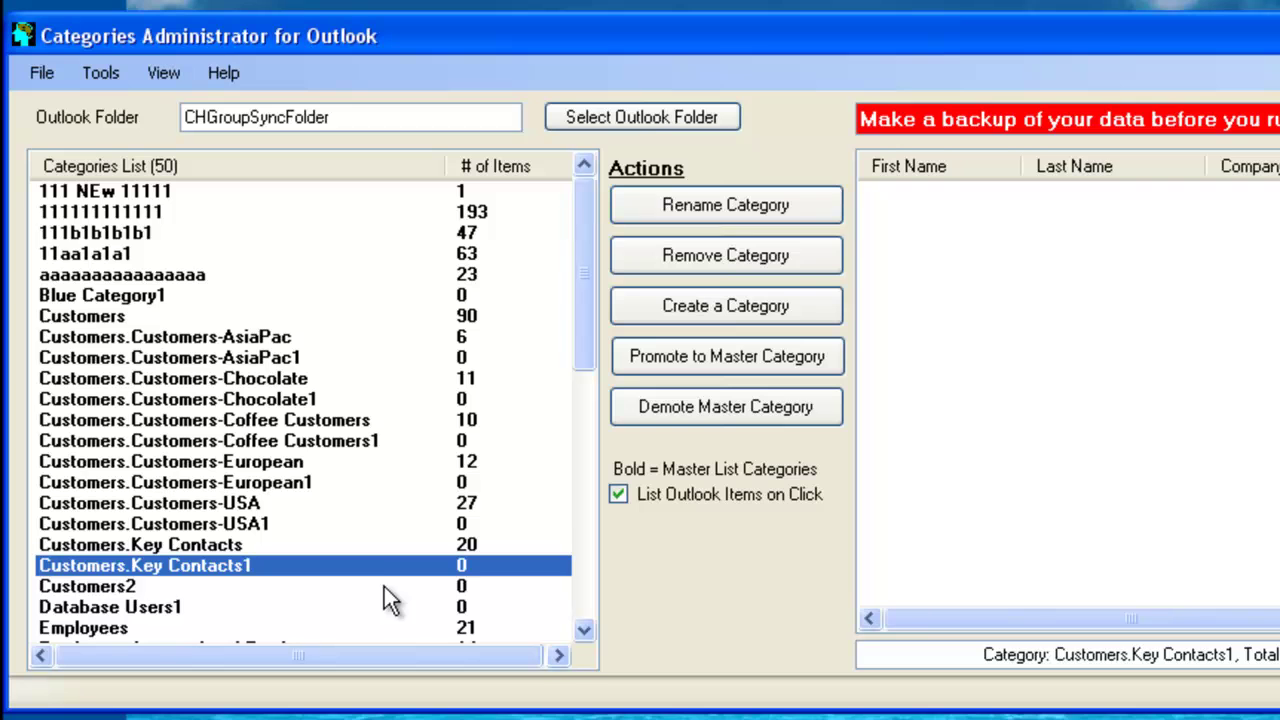
{"action": "left_click", "coordinate": [384, 587]}
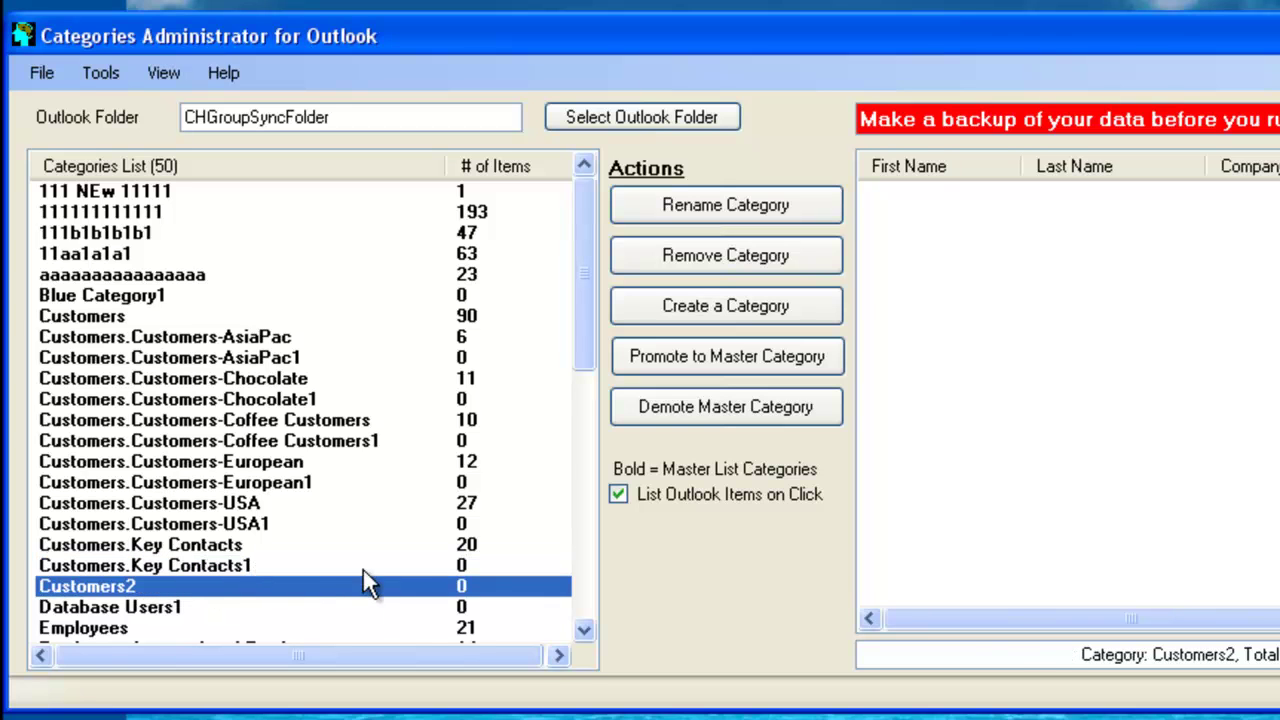
{"action": "left_click", "coordinate": [400, 566]}
{"action": "left_click", "coordinate": [430, 586]}
{"action": "left_click", "coordinate": [414, 484]}
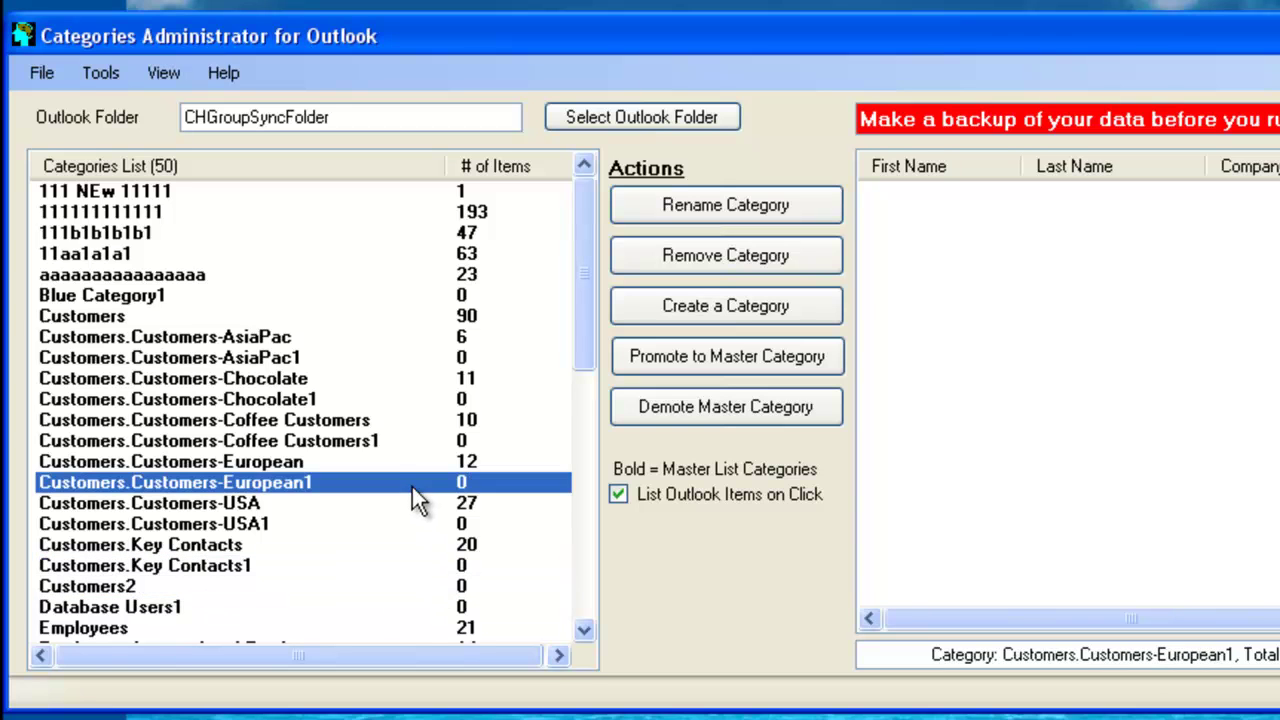
{"action": "left_click", "coordinate": [371, 399]}
{"action": "left_click", "coordinate": [368, 358]}
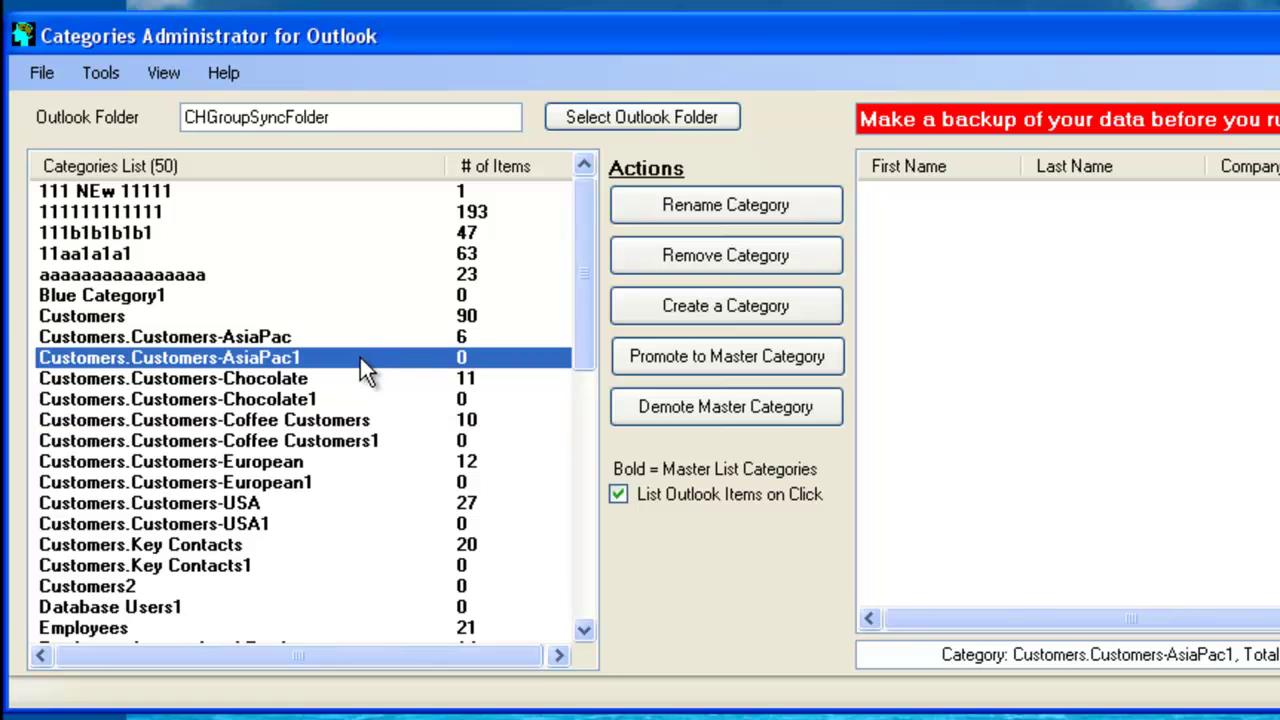
Remove the empty master categories, reducing the list from 50 to 30
{"action": "left_click", "coordinate": [112, 76]}
{"action": "mouse_move", "coordinate": [155, 182]}
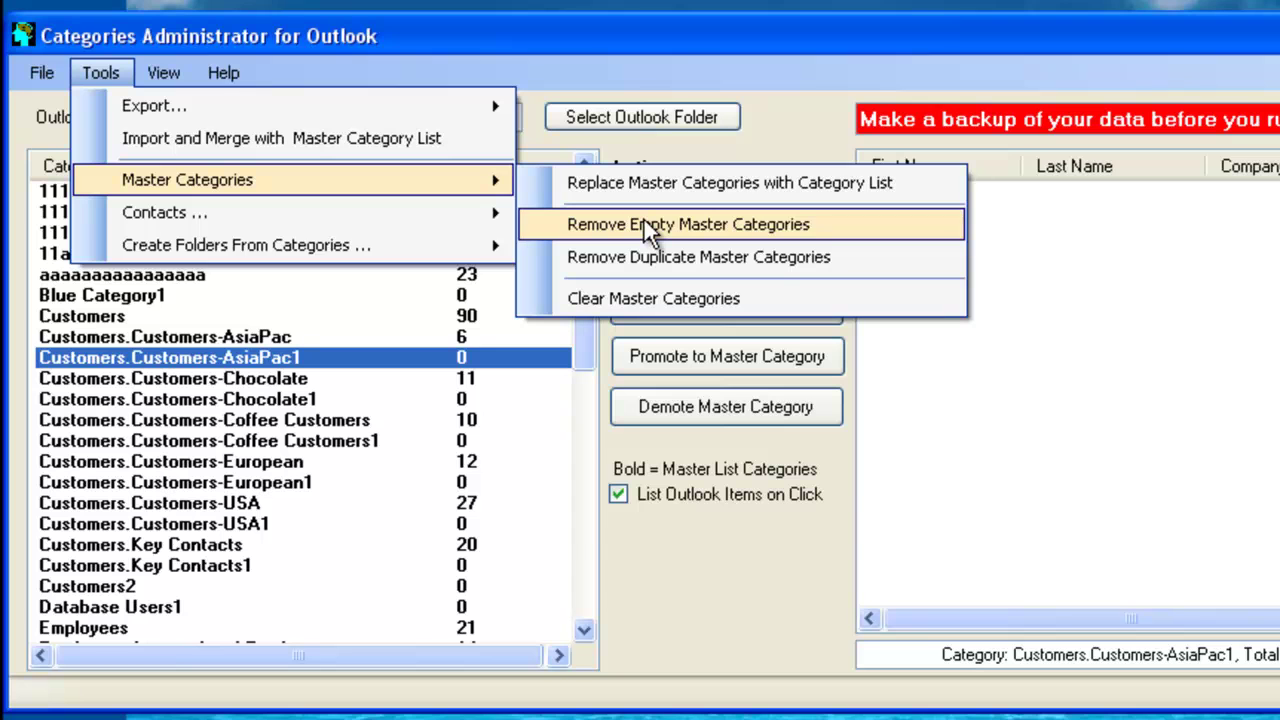
{"action": "left_click", "coordinate": [644, 220]}
{"action": "left_click", "coordinate": [620, 509]}
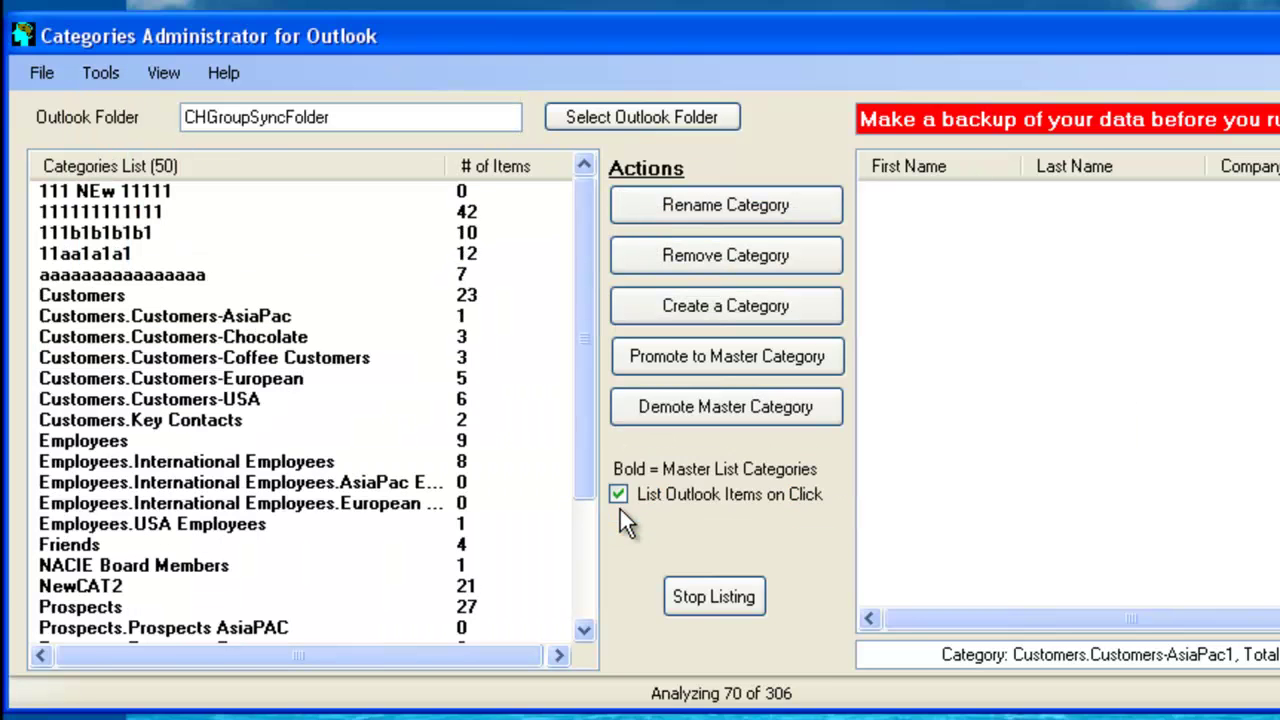
{"action": "left_click", "coordinate": [720, 505]}
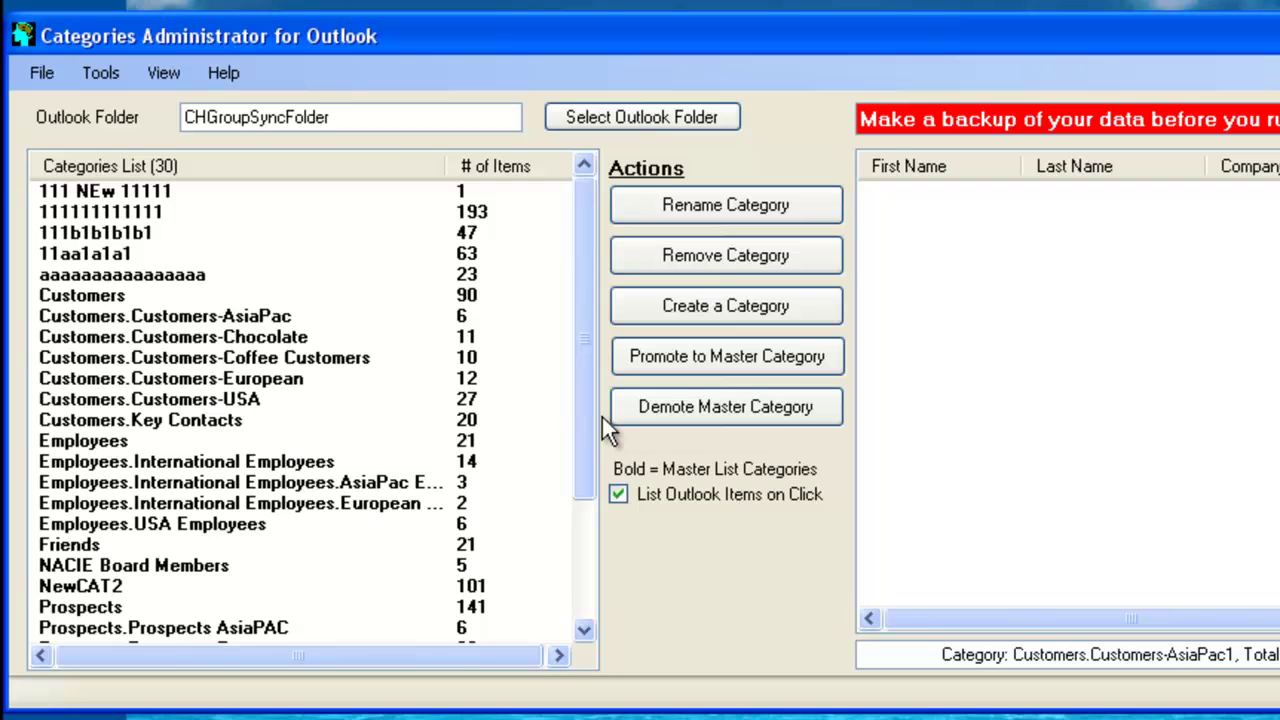
{"action": "left_click_drag", "start_coordinate": [583, 318], "coordinate": [583, 464]}
{"action": "left_click_drag", "start_coordinate": [590, 520], "coordinate": [580, 277]}
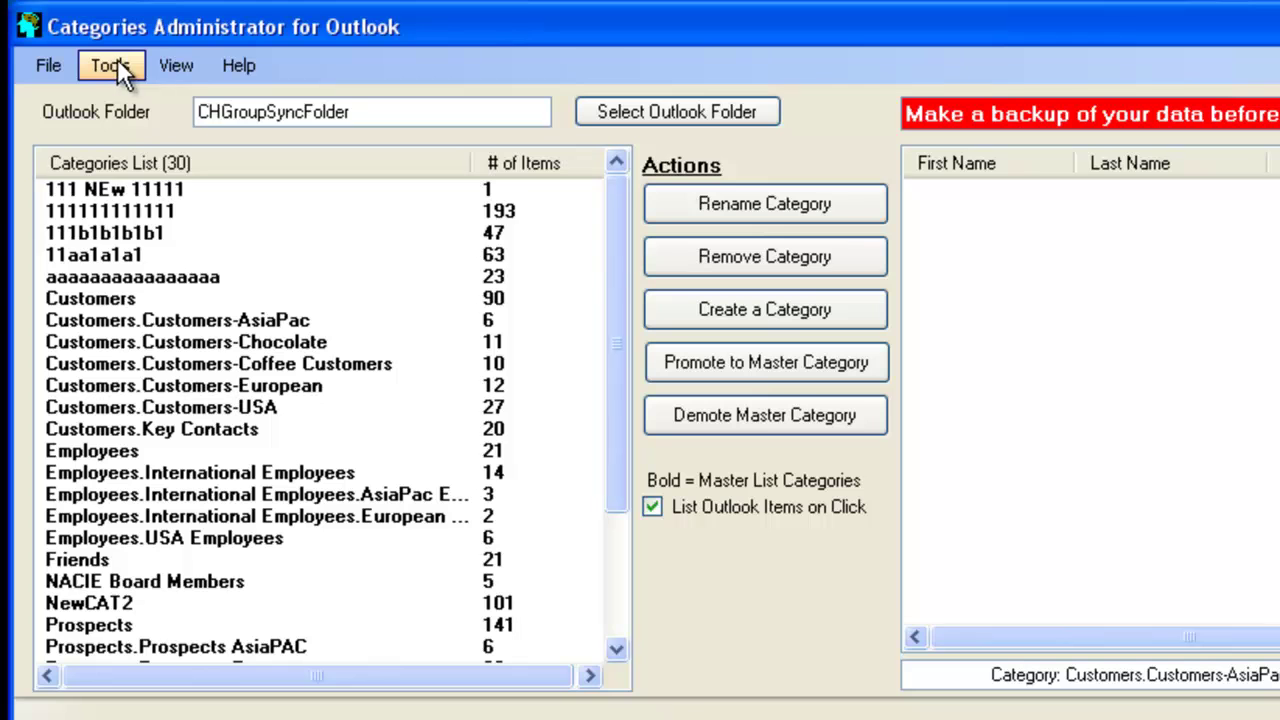
Show the Master Categories submenu with Clear Master Categories highlighted
{"action": "left_click", "coordinate": [113, 62]}
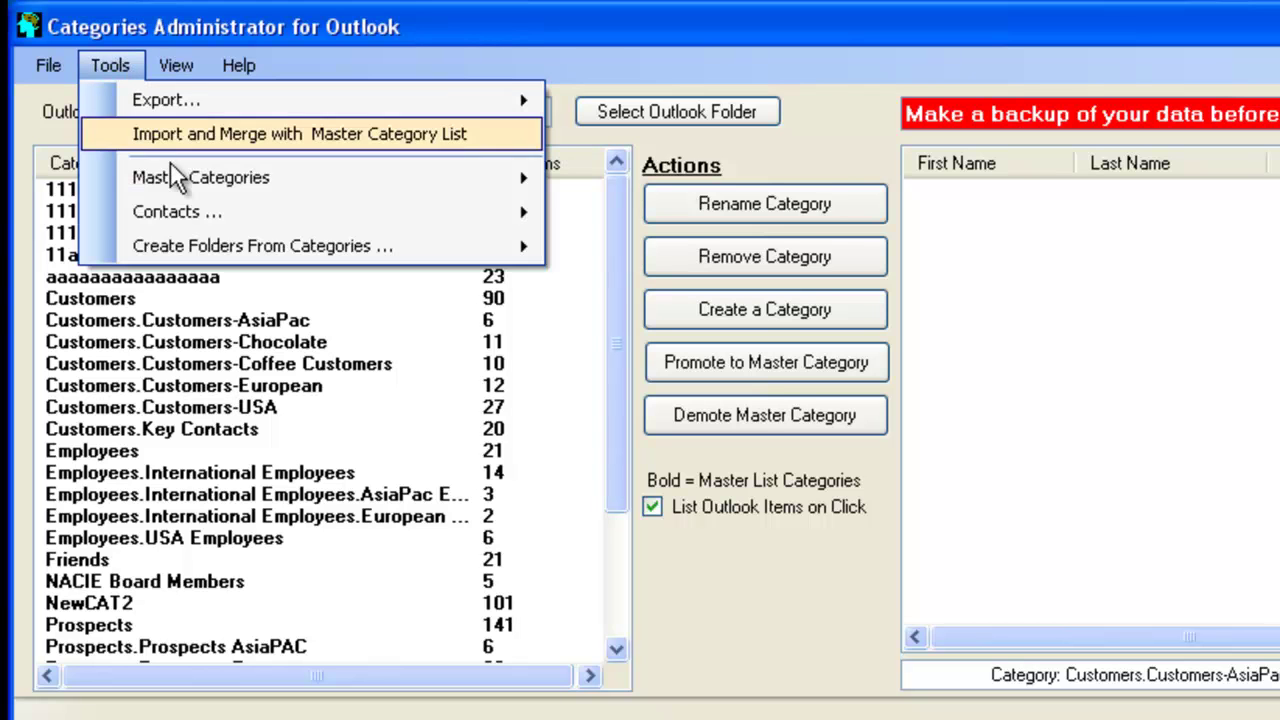
{"action": "mouse_move", "coordinate": [199, 181]}
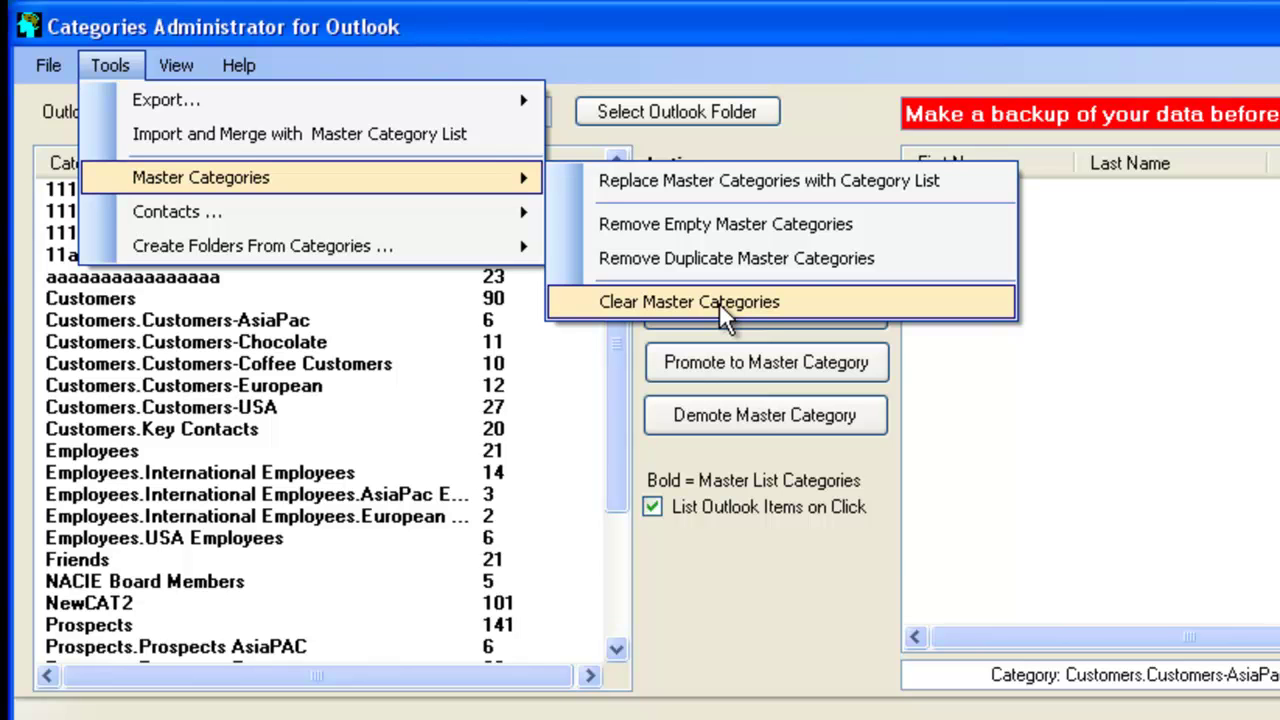
Clear the master categories, refreshing the list to 36 categories
{"action": "left_click", "coordinate": [719, 303]}
{"action": "left_click", "coordinate": [650, 518]}
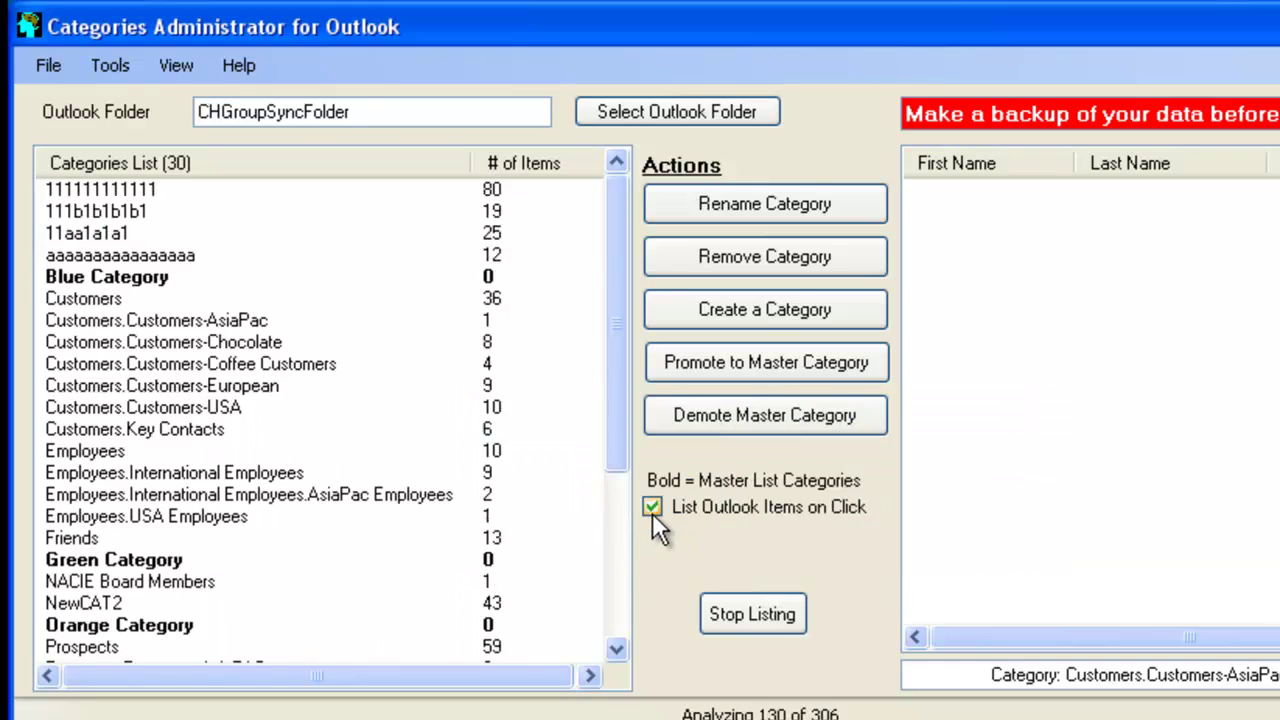
{"action": "left_click", "coordinate": [794, 526]}
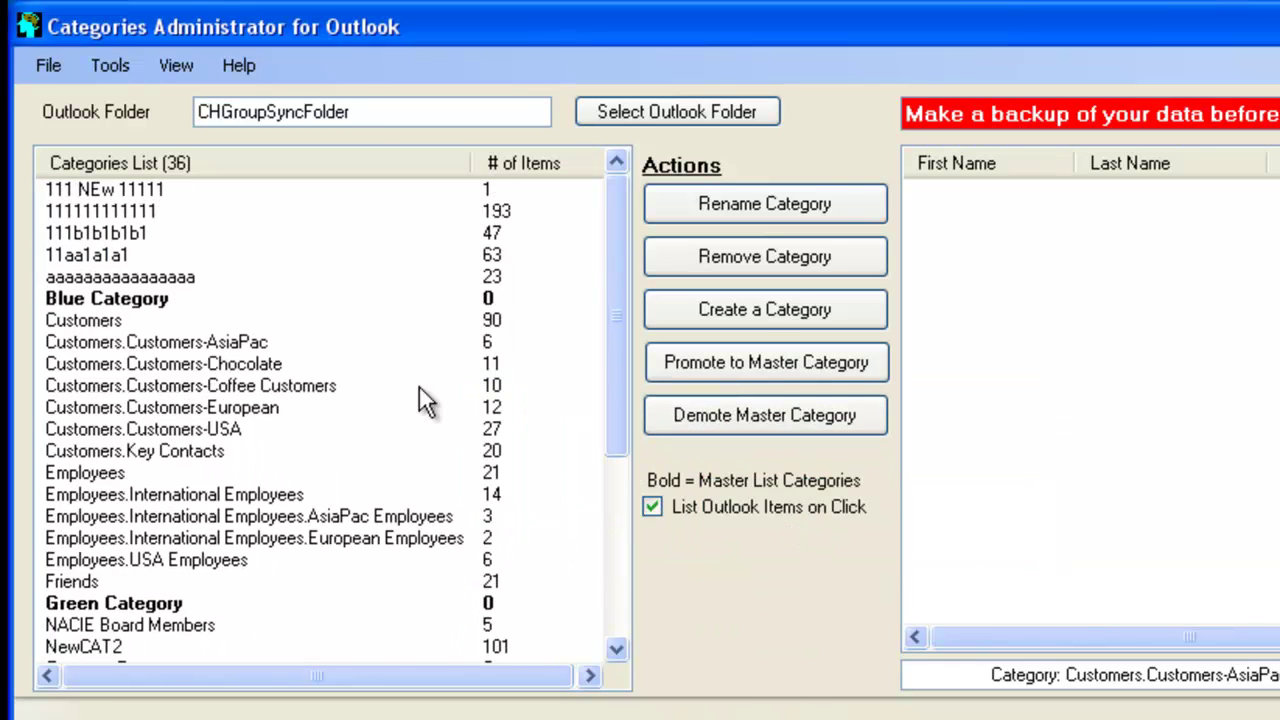
Review contacts of Chocolate, European, Employees, Blue, Green, Coffee Customers, International and USA Employees
{"action": "left_click", "coordinate": [167, 368]}
{"action": "left_click", "coordinate": [229, 408]}
{"action": "left_click", "coordinate": [237, 462]}
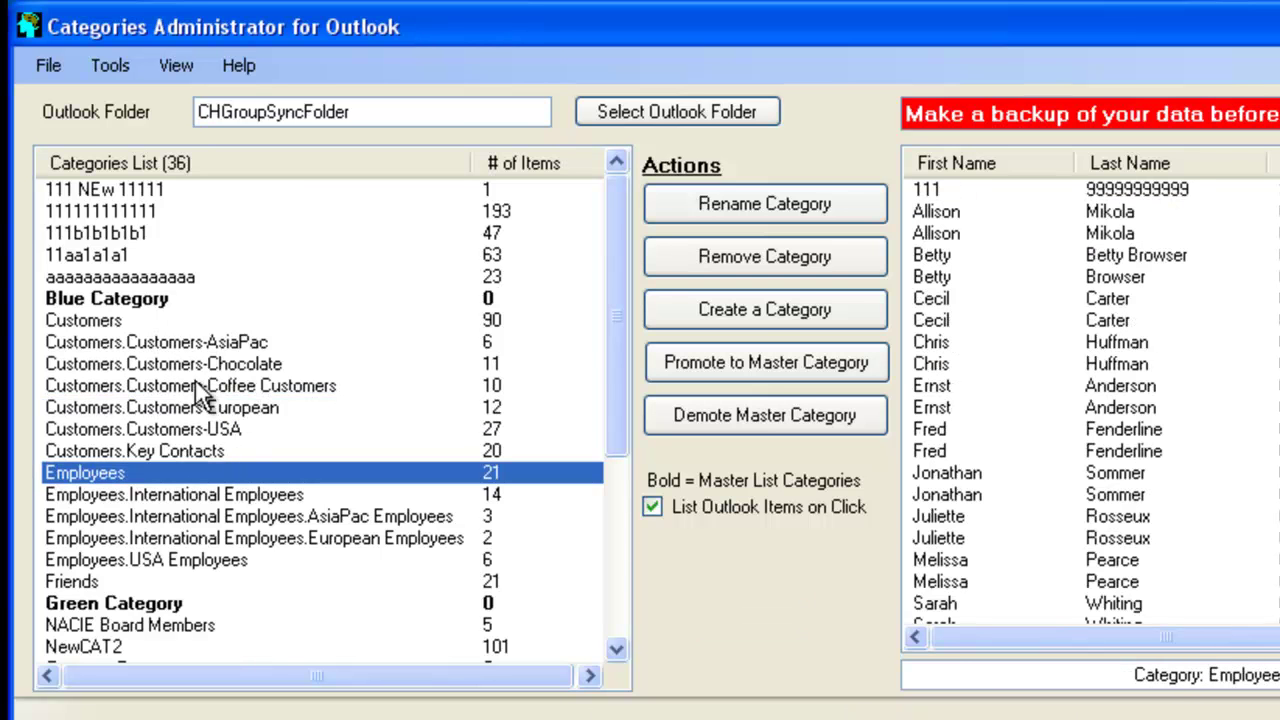
{"action": "left_click", "coordinate": [156, 304]}
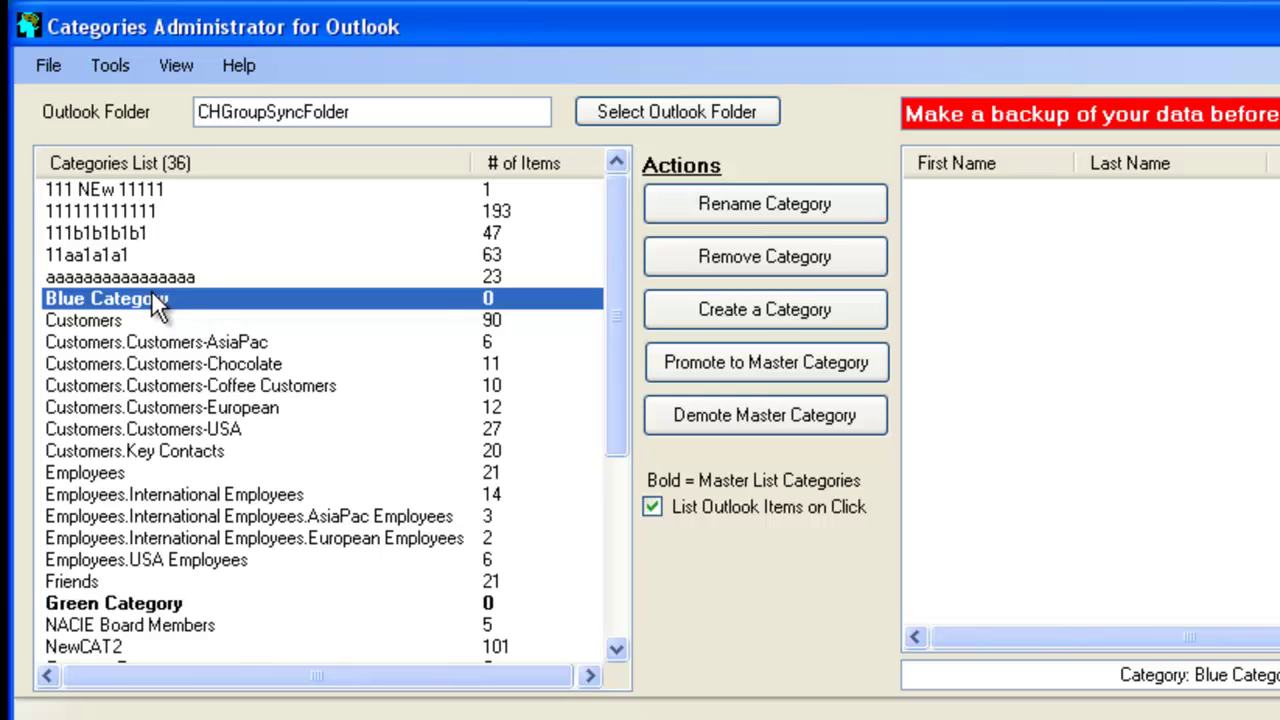
{"action": "left_click", "coordinate": [364, 602]}
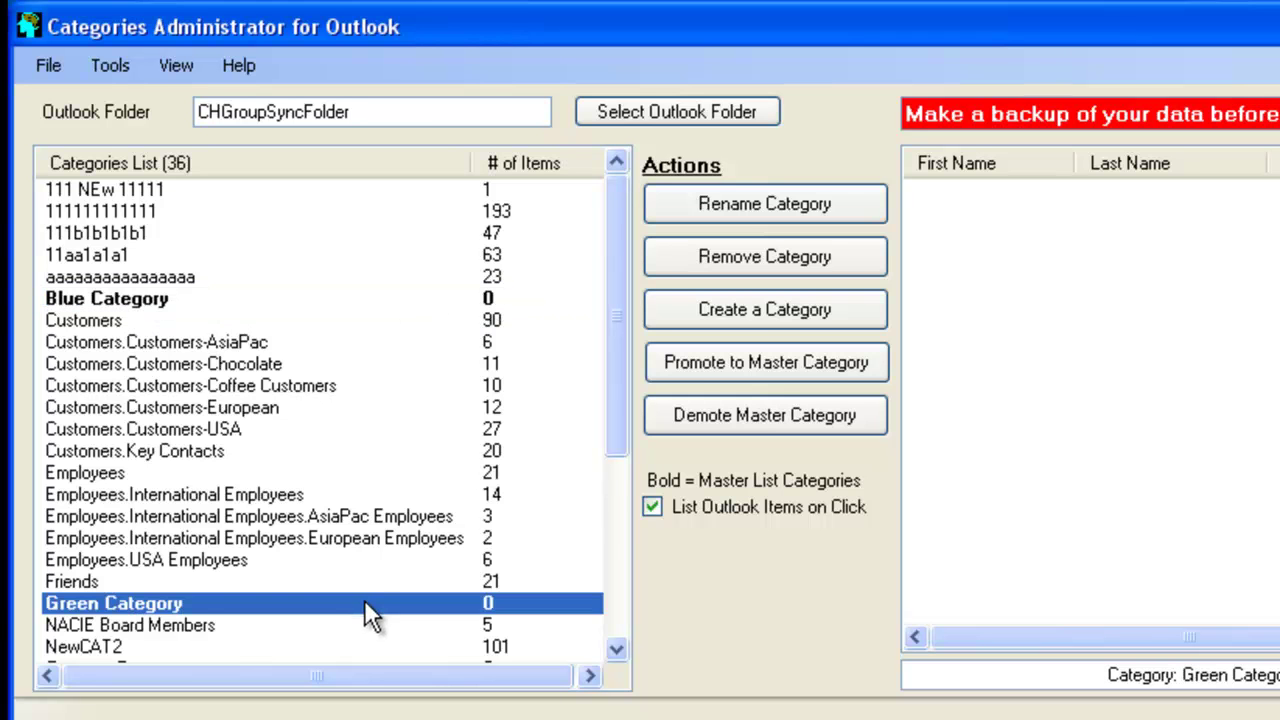
{"action": "left_click", "coordinate": [250, 298]}
{"action": "mouse_move", "coordinate": [619, 364]}
{"action": "left_mouse_down"}
{"action": "mouse_move", "coordinate": [632, 575]}
{"action": "mouse_move", "coordinate": [616, 355]}
{"action": "left_mouse_up"}
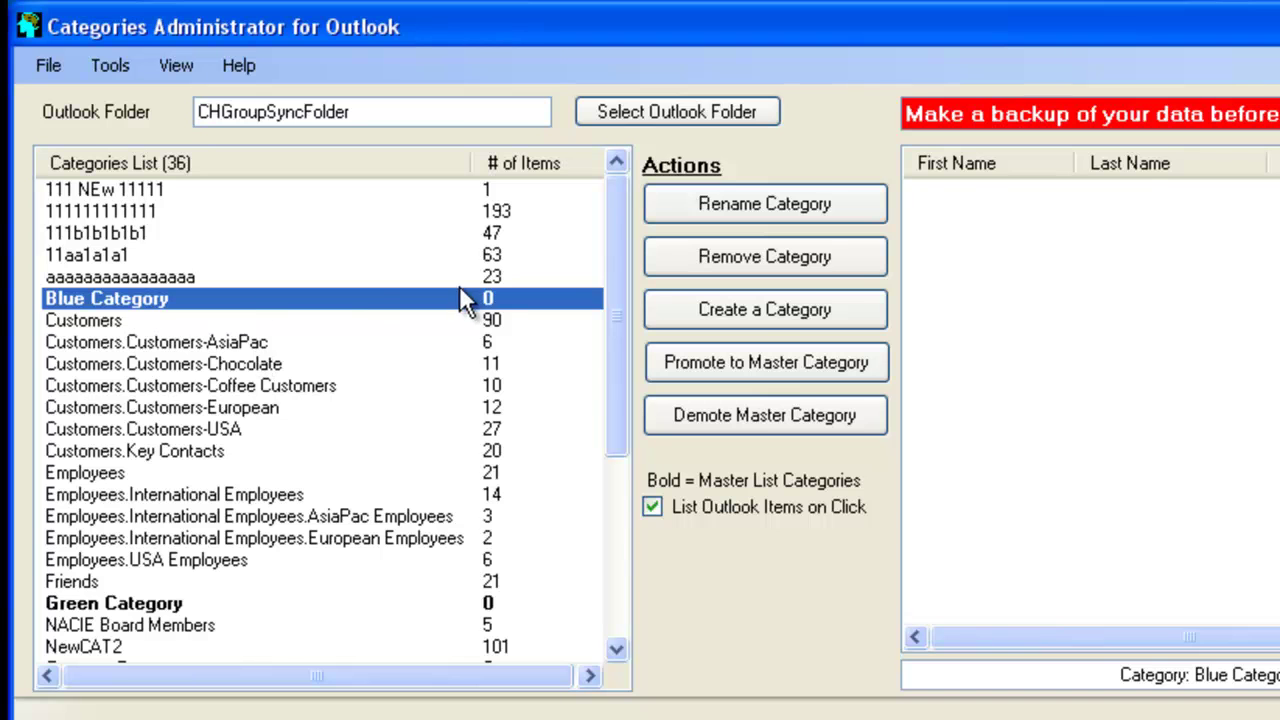
{"action": "left_click", "coordinate": [258, 385]}
{"action": "left_click", "coordinate": [206, 494]}
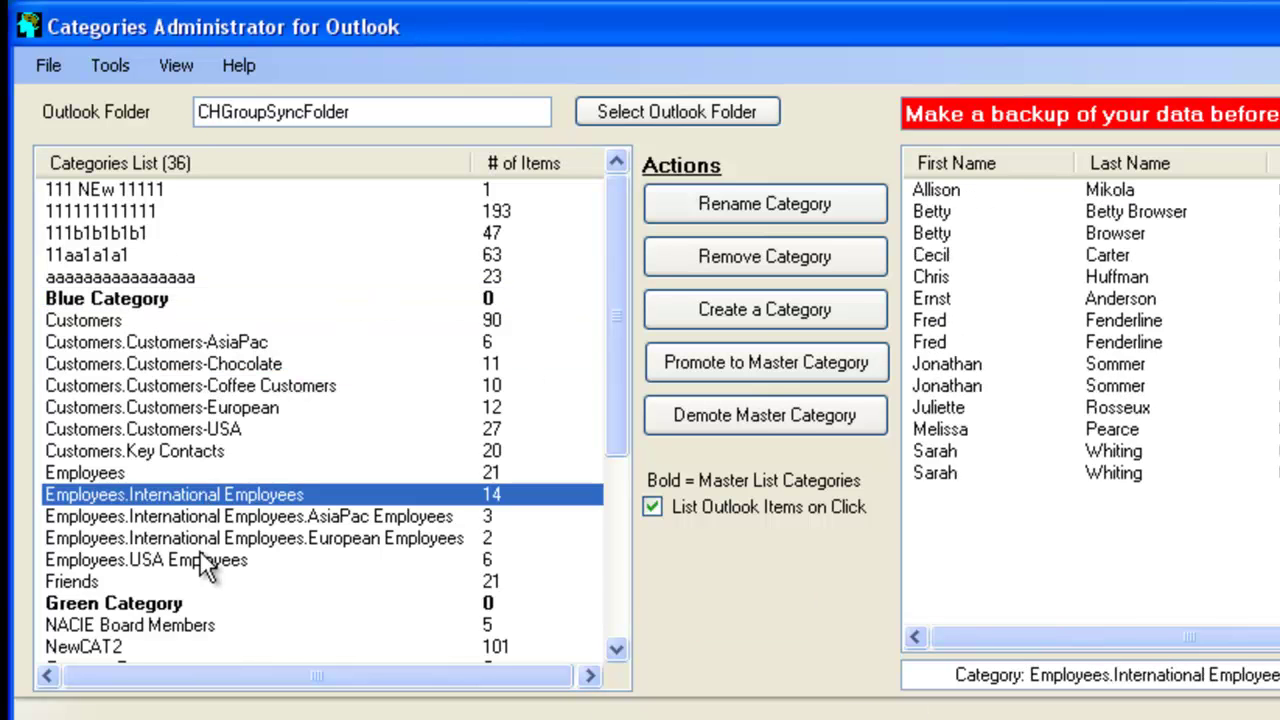
{"action": "left_click", "coordinate": [201, 561]}
{"action": "left_click", "coordinate": [118, 64]}
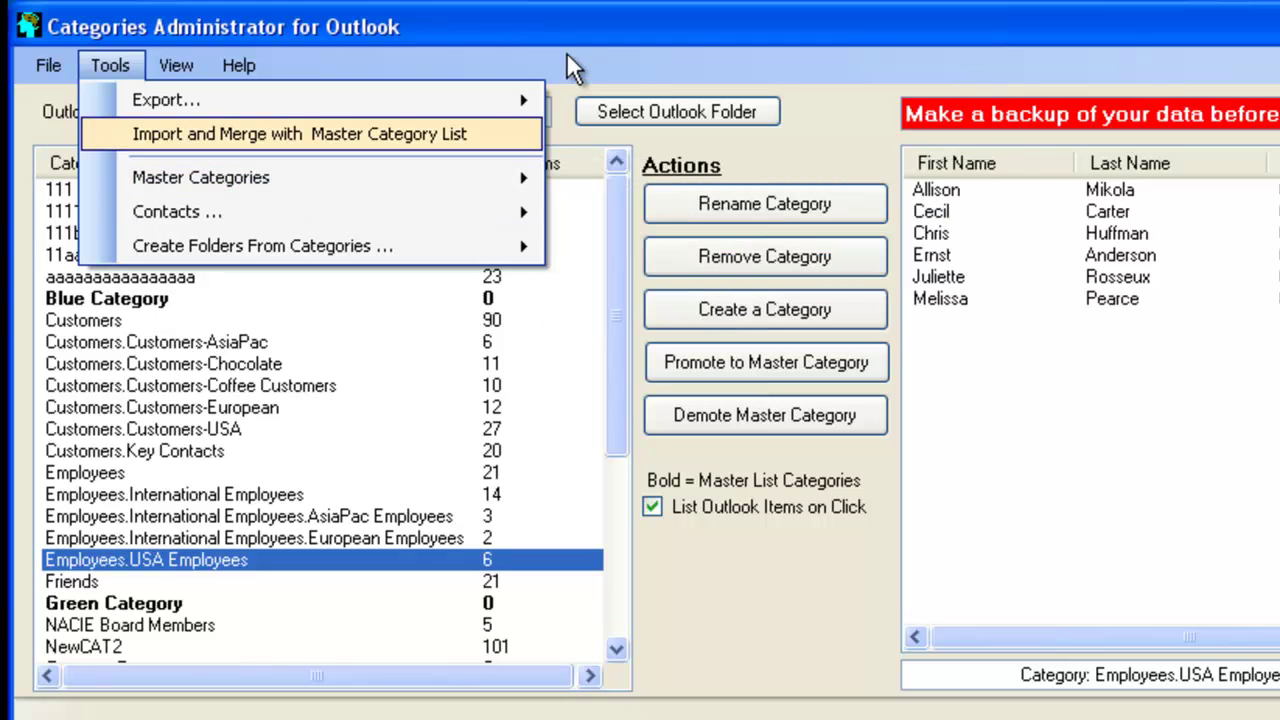
Make all 36 displayed categories masters, then select Customers.Customers-Coffee Customers
{"action": "mouse_move", "coordinate": [438, 175]}
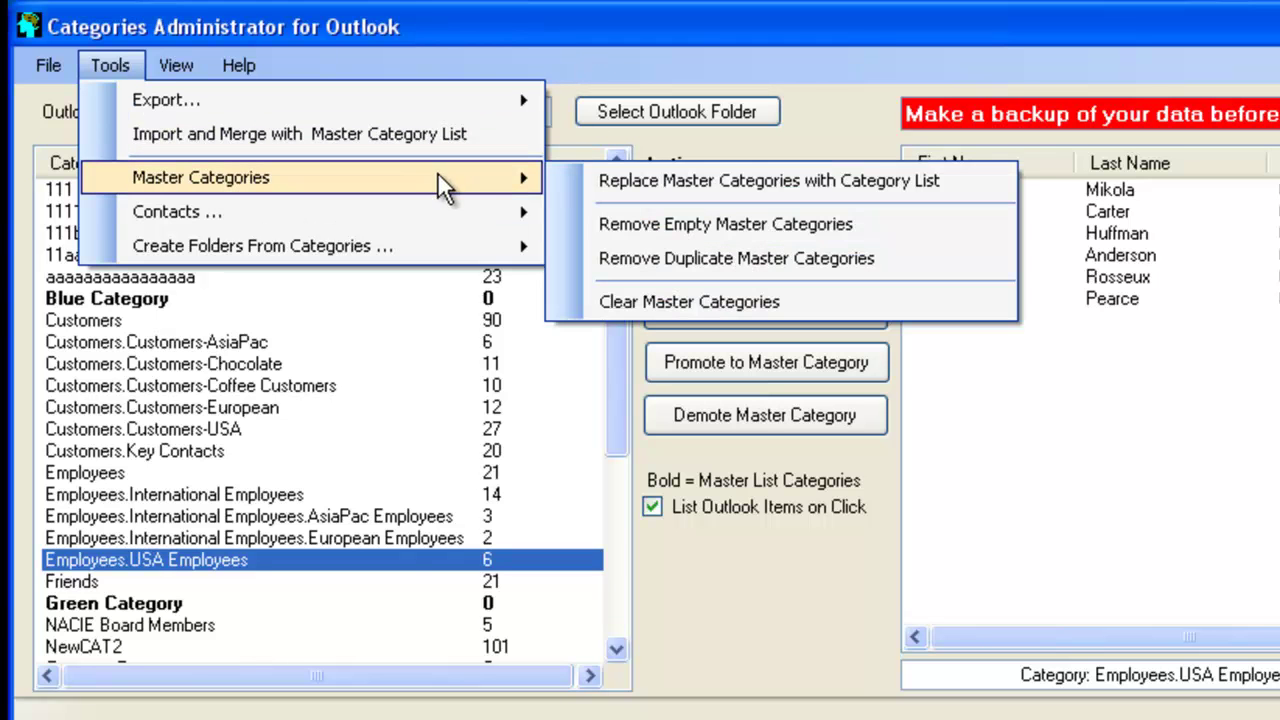
{"action": "left_click", "coordinate": [682, 182]}
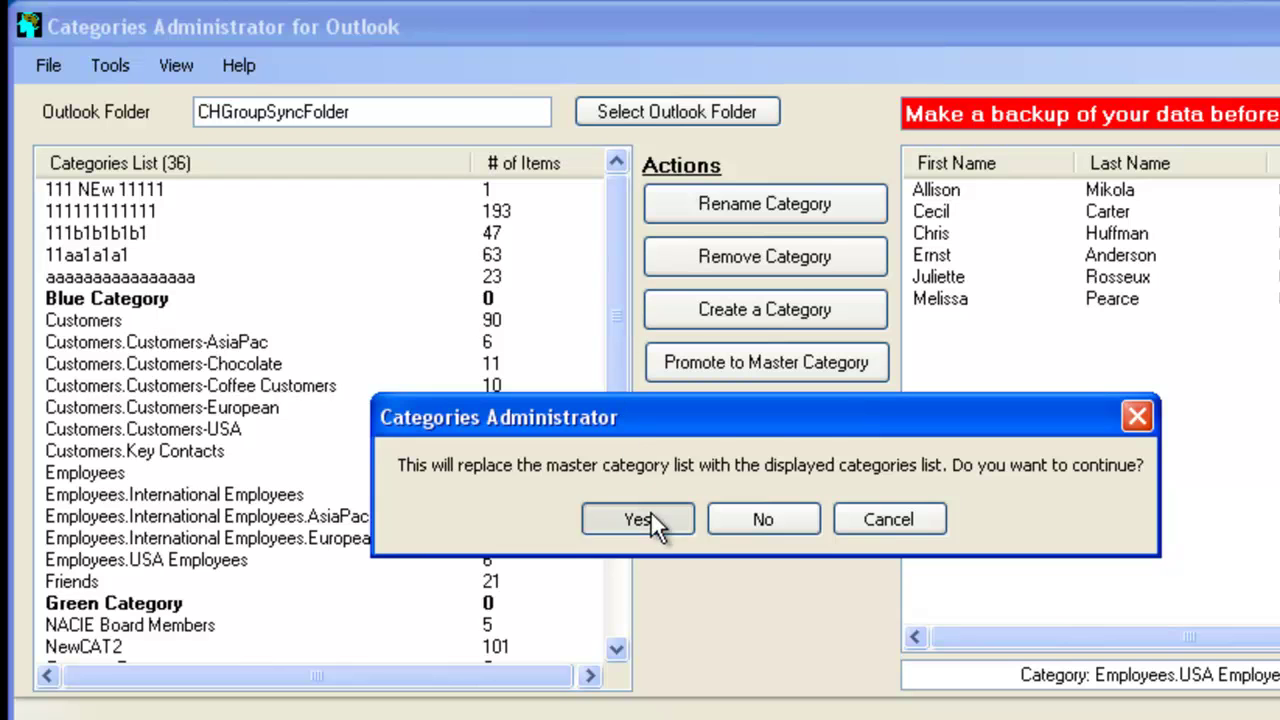
{"action": "left_click", "coordinate": [649, 514]}
{"action": "left_click", "coordinate": [762, 527]}
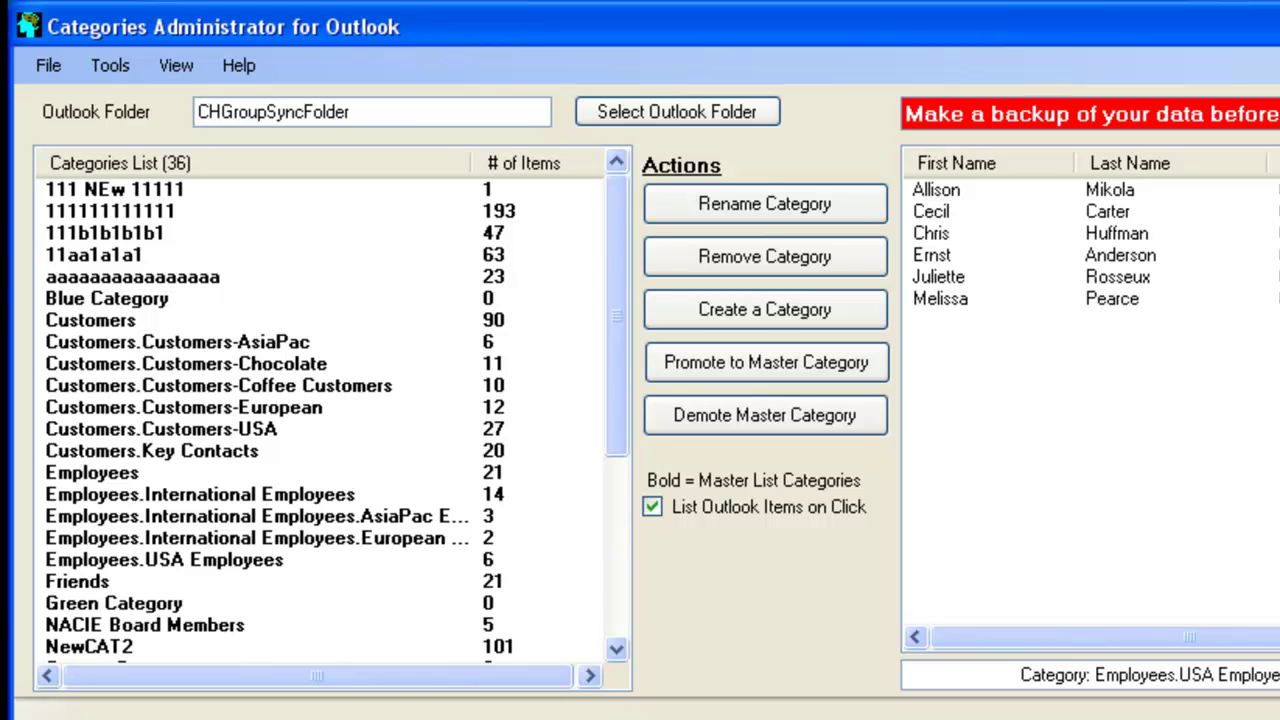
{"action": "left_click", "coordinate": [218, 385]}
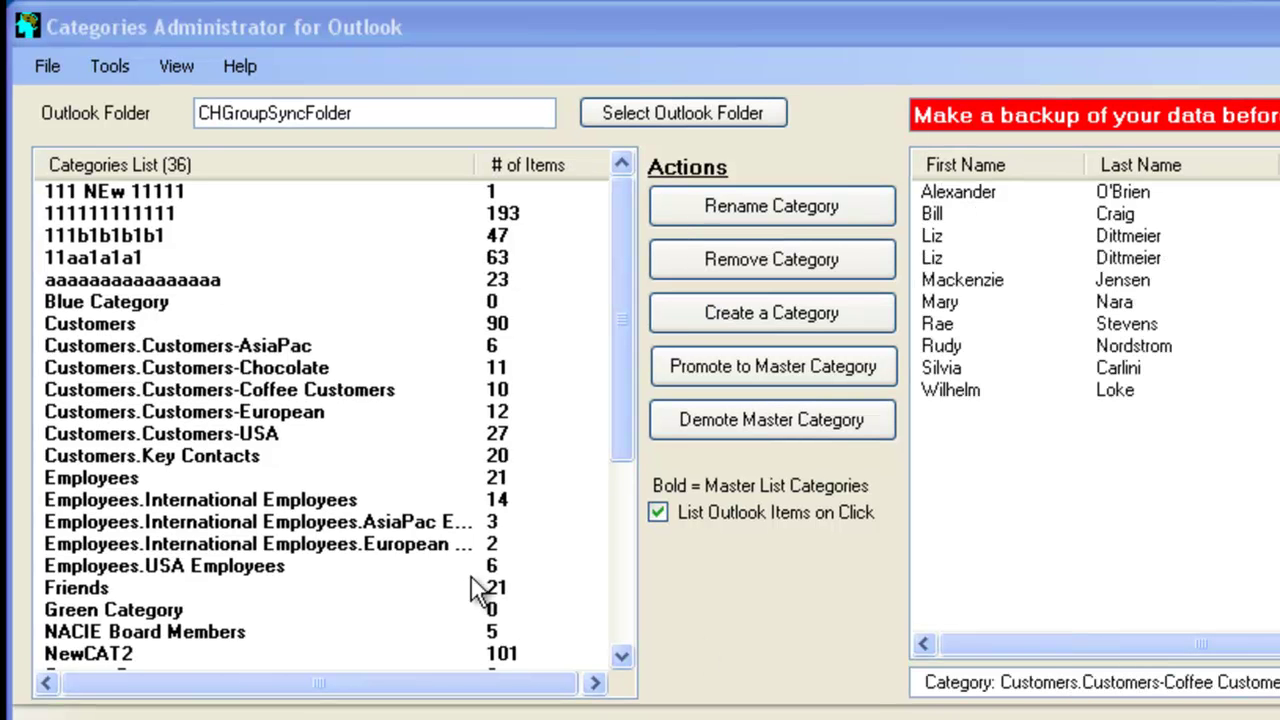
Open Copy Contacts to a Destination Folder for Customers.Customers-Coffee Customers, proposing DestinationFolder1
{"action": "left_click", "coordinate": [109, 66]}
{"action": "mouse_move", "coordinate": [166, 210]}
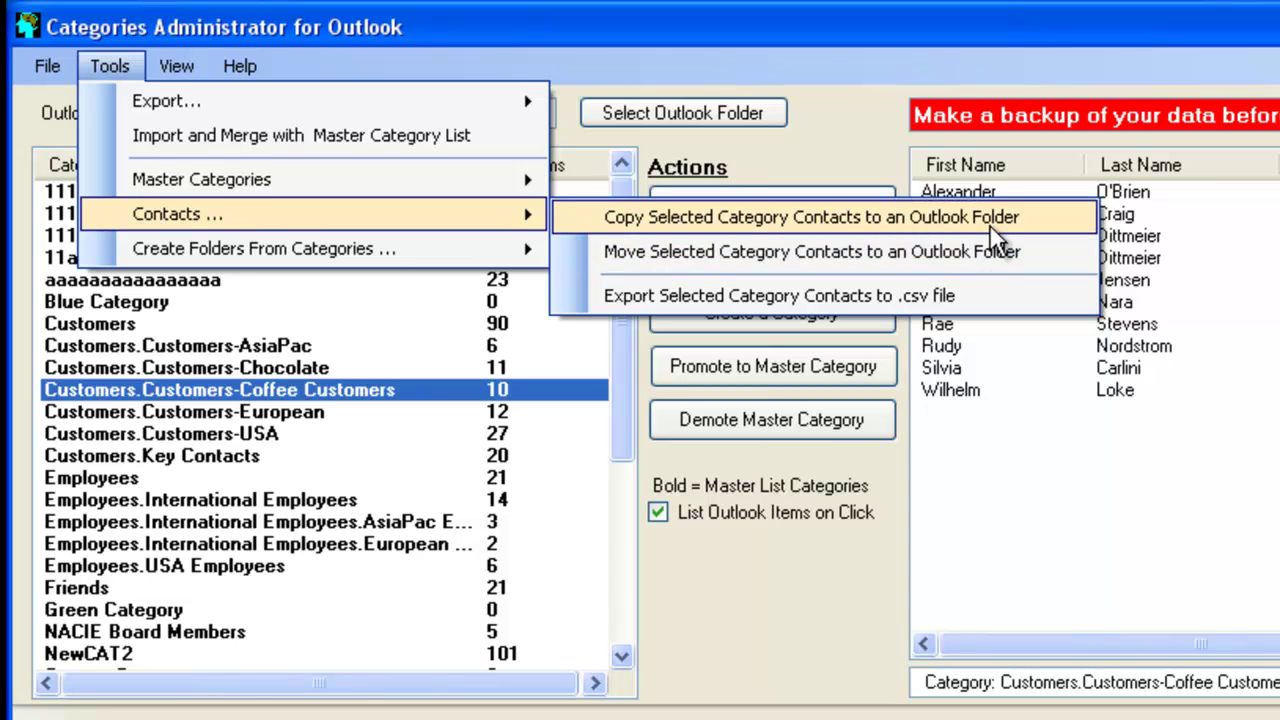
{"action": "left_click", "coordinate": [823, 34]}
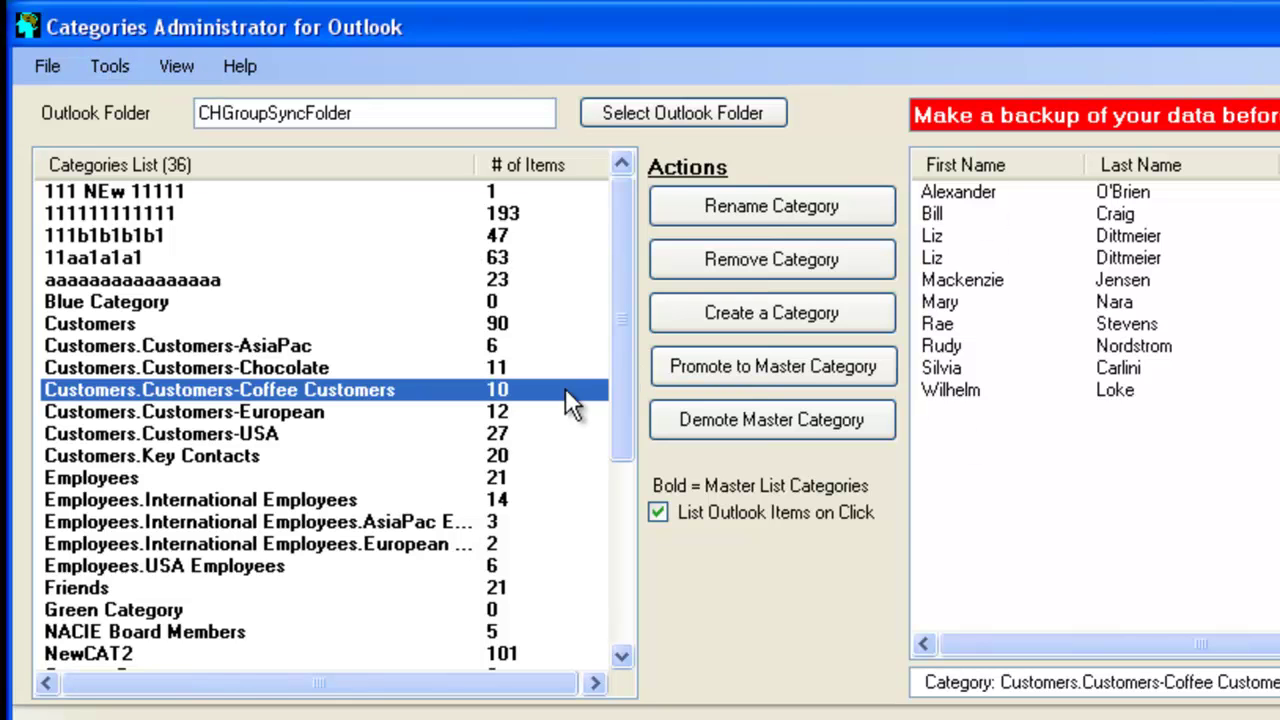
{"action": "left_click", "coordinate": [121, 66]}
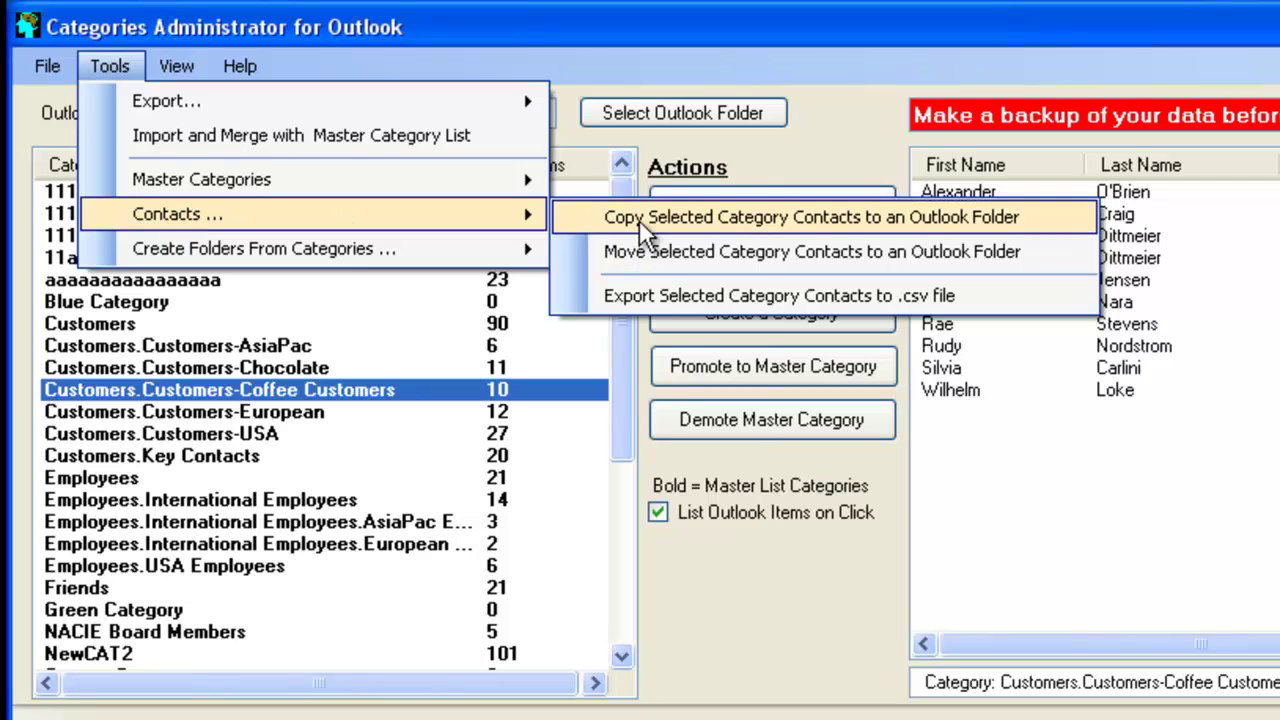
{"action": "left_click", "coordinate": [639, 220]}
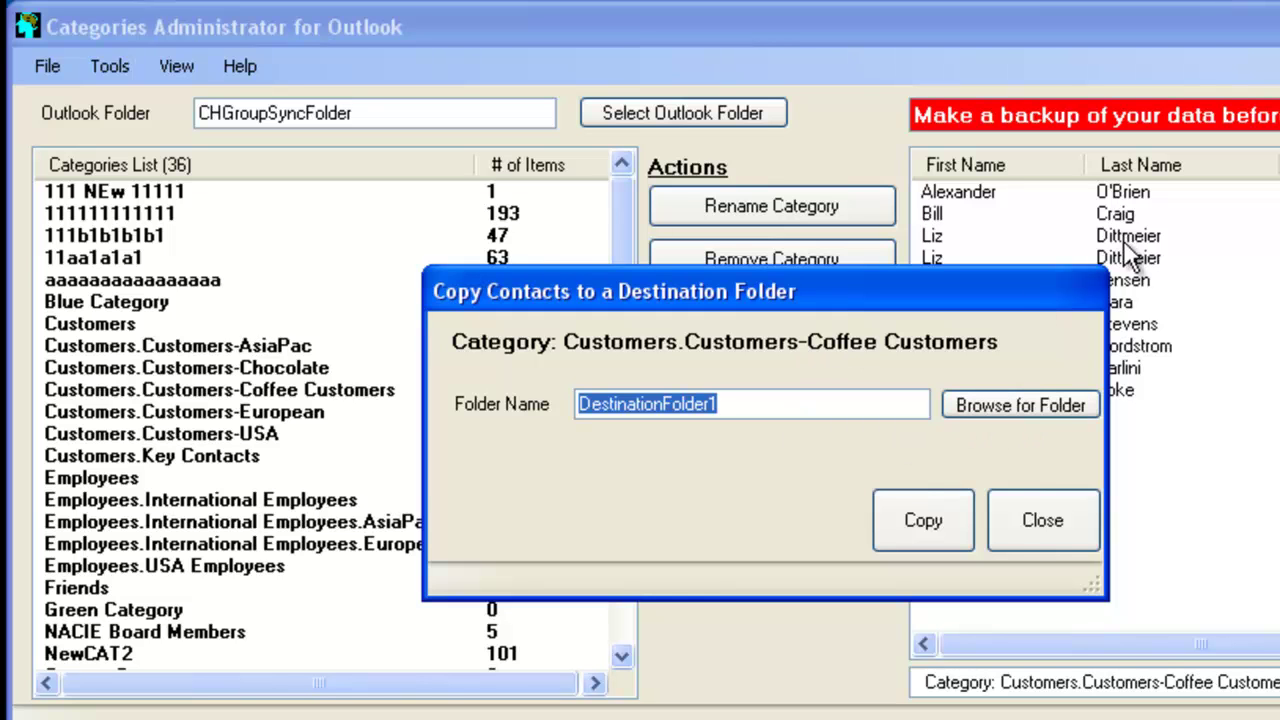
Choose Public Folders > All Public Folders > Test2 as destination and copy the contacts there
{"action": "left_click", "coordinate": [1048, 407]}
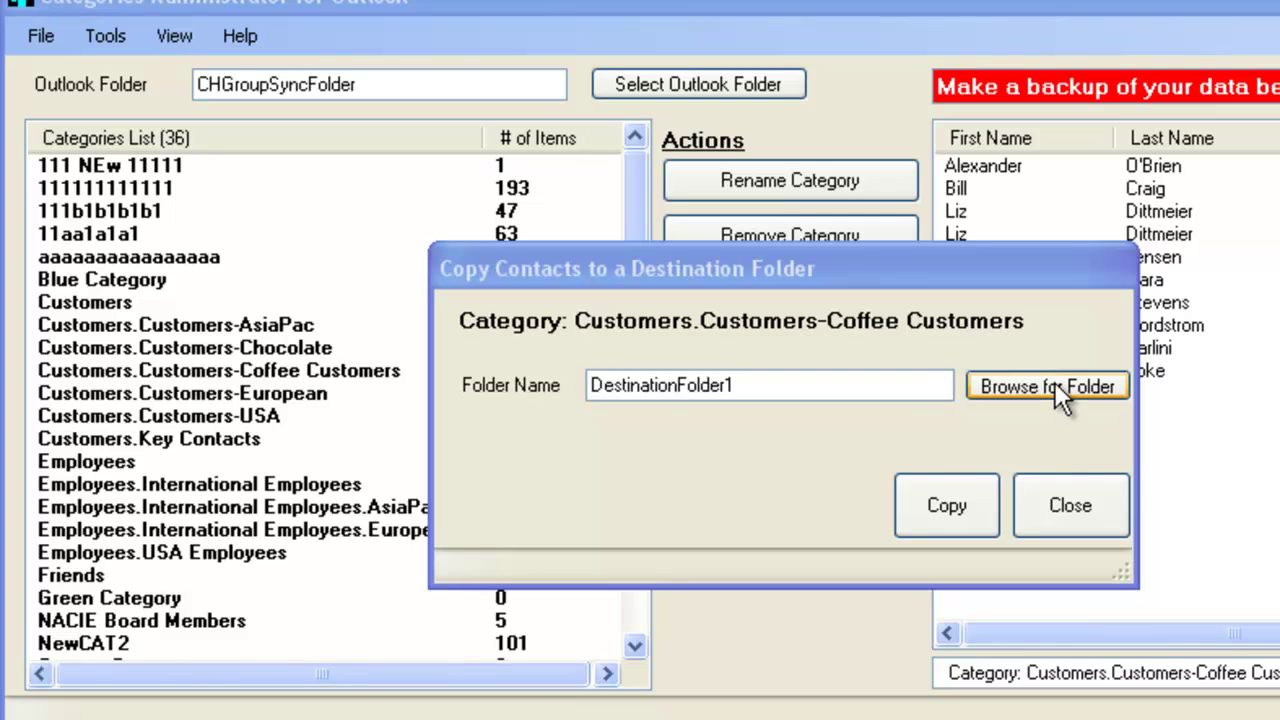
{"action": "left_click", "coordinate": [1054, 386]}
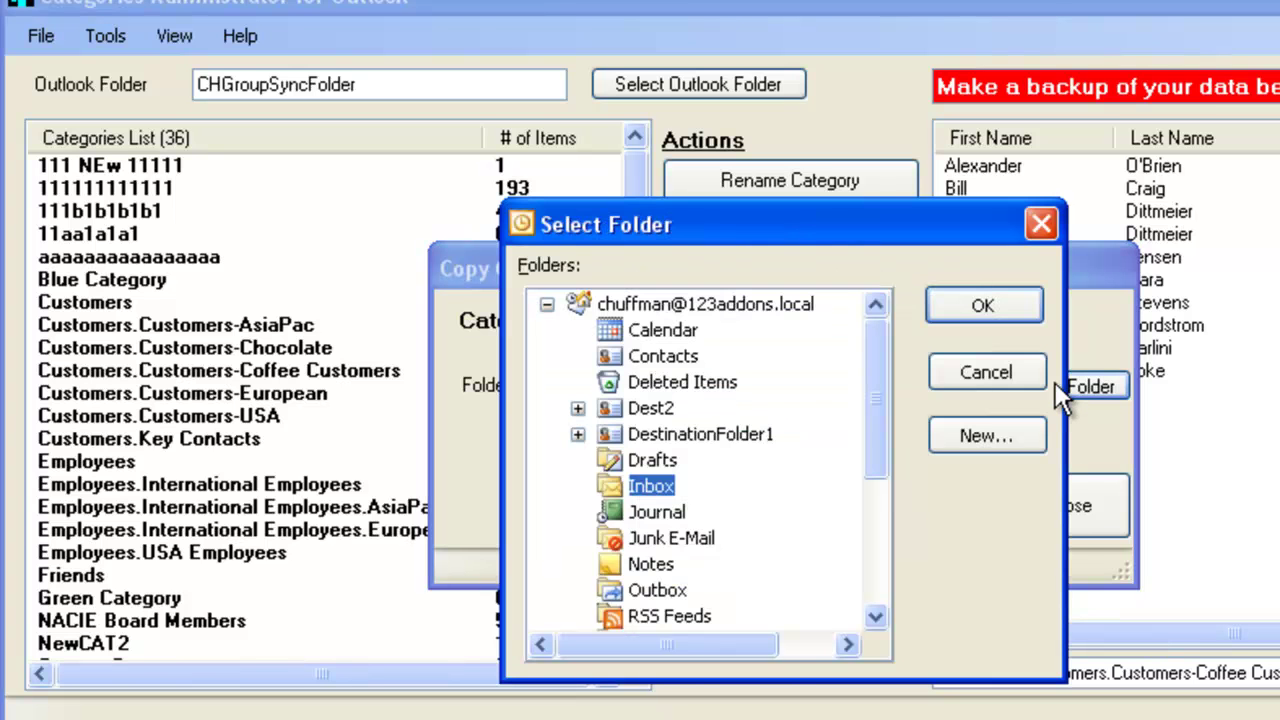
{"action": "left_click_drag", "start_coordinate": [871, 380], "coordinate": [871, 499]}
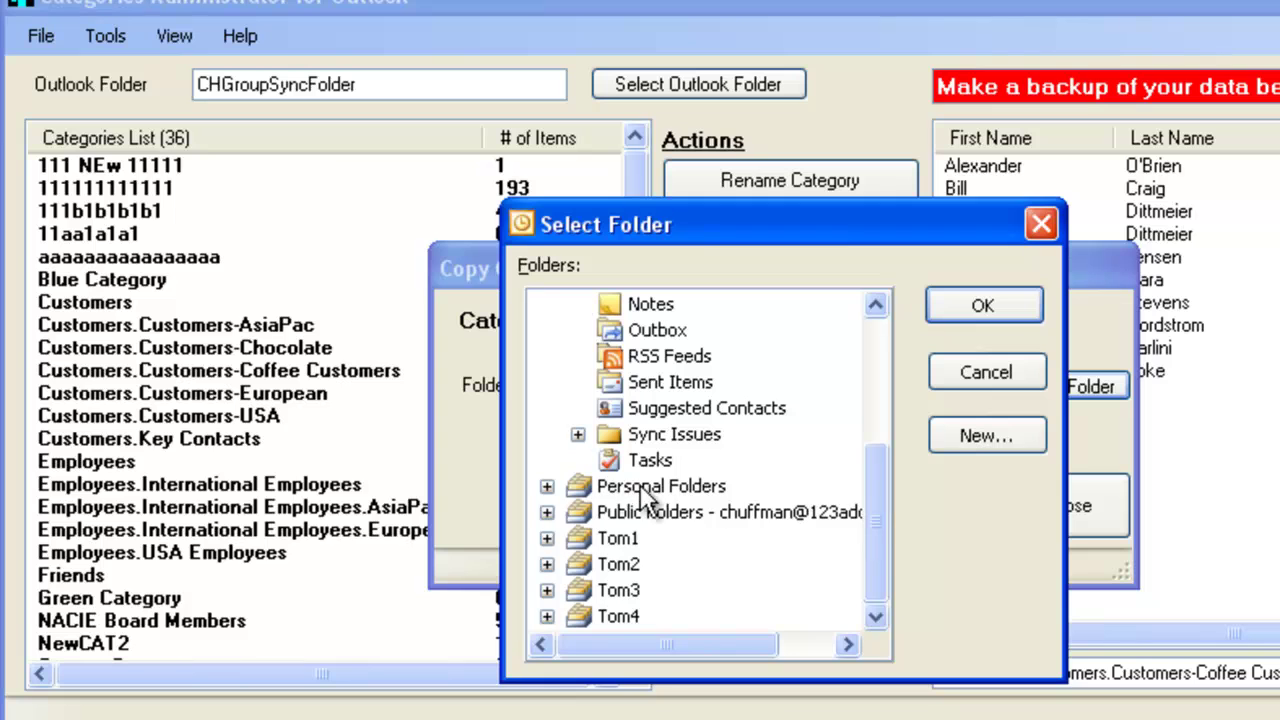
{"action": "left_click", "coordinate": [546, 512]}
{"action": "left_click", "coordinate": [578, 564]}
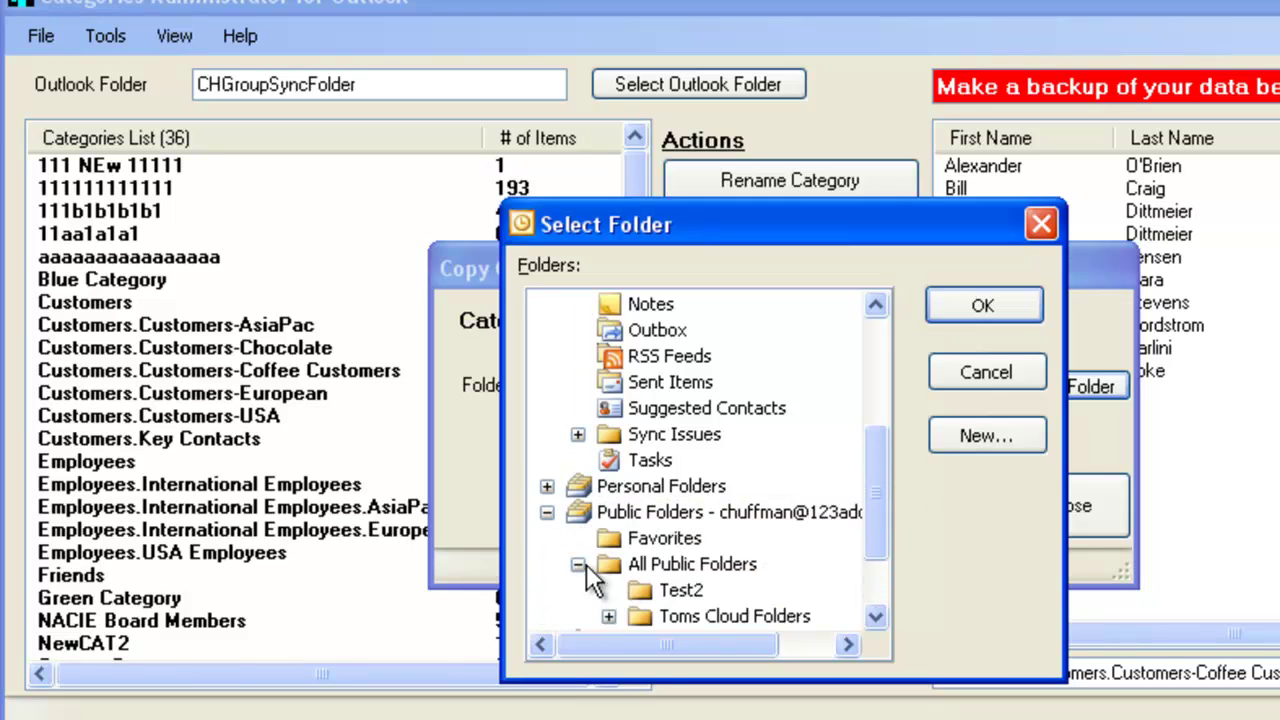
{"action": "left_click", "coordinate": [678, 589]}
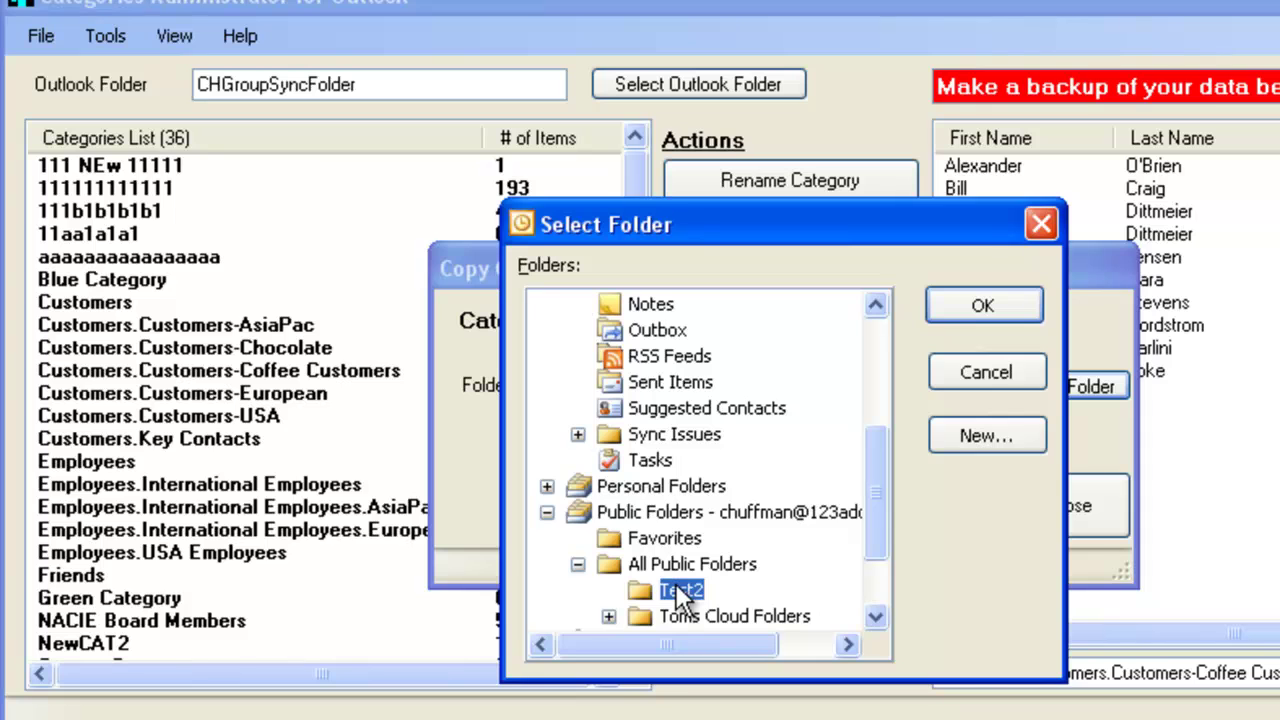
{"action": "left_click", "coordinate": [1040, 313]}
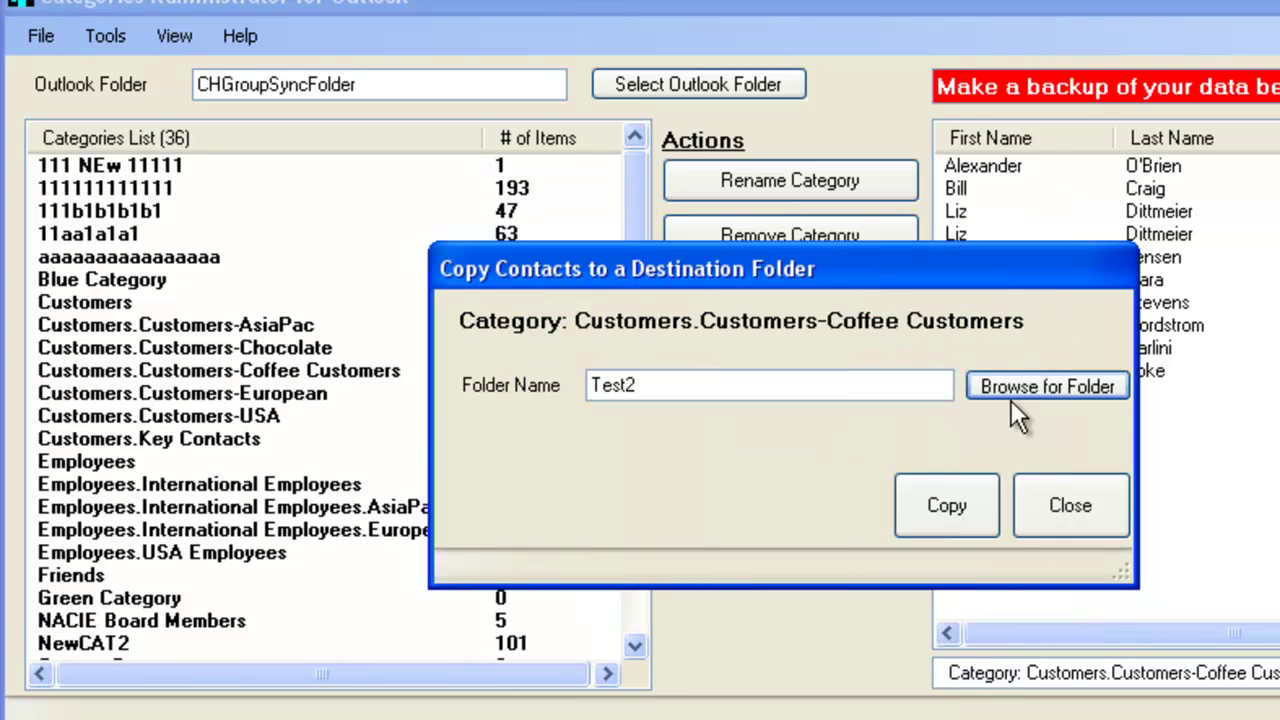
{"action": "left_click", "coordinate": [941, 490]}
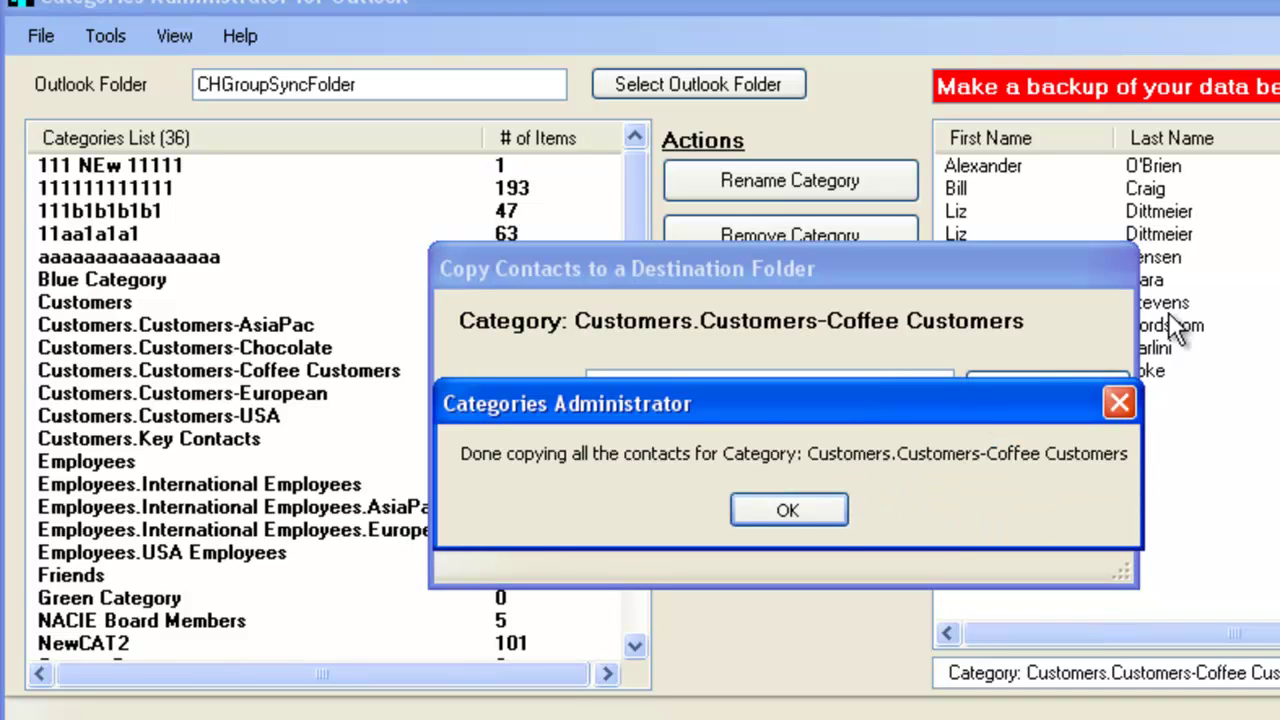
{"action": "left_click", "coordinate": [823, 510]}
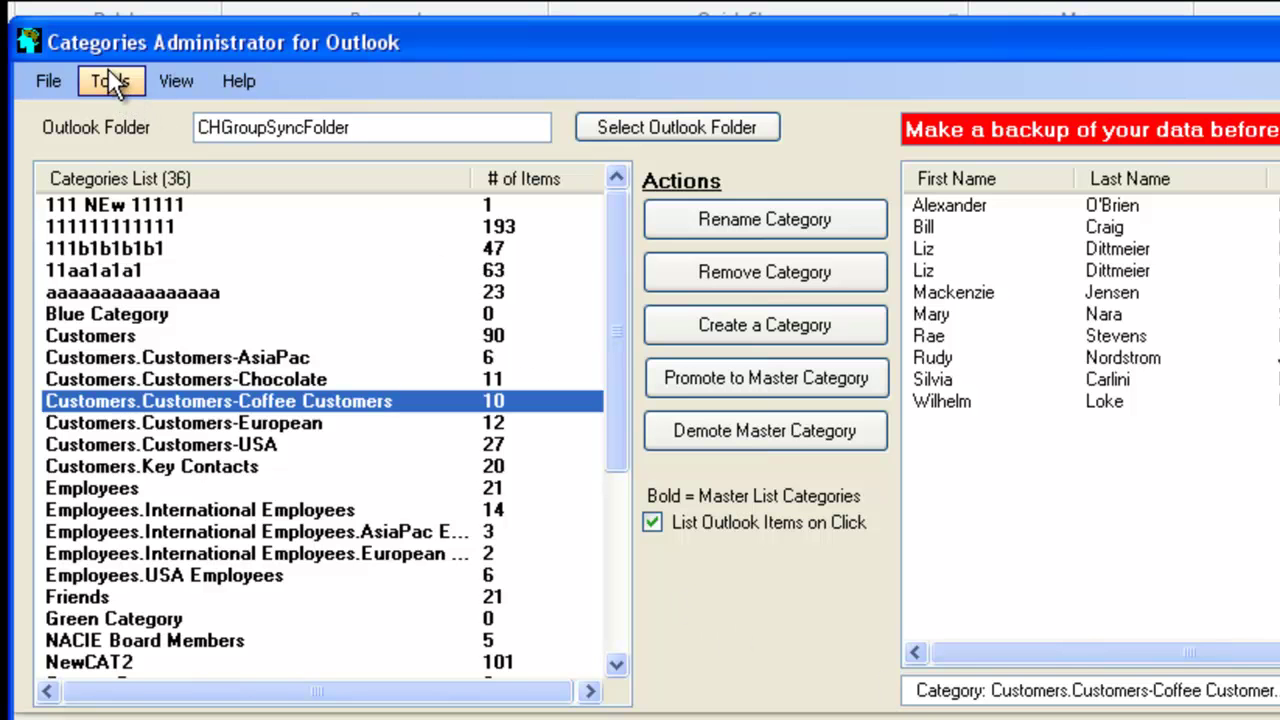
Review contacts of Customers-European, Customers-USA and the AsiaPac employees category (3 contacts)
{"action": "left_click", "coordinate": [118, 82]}
{"action": "mouse_move", "coordinate": [214, 258]}
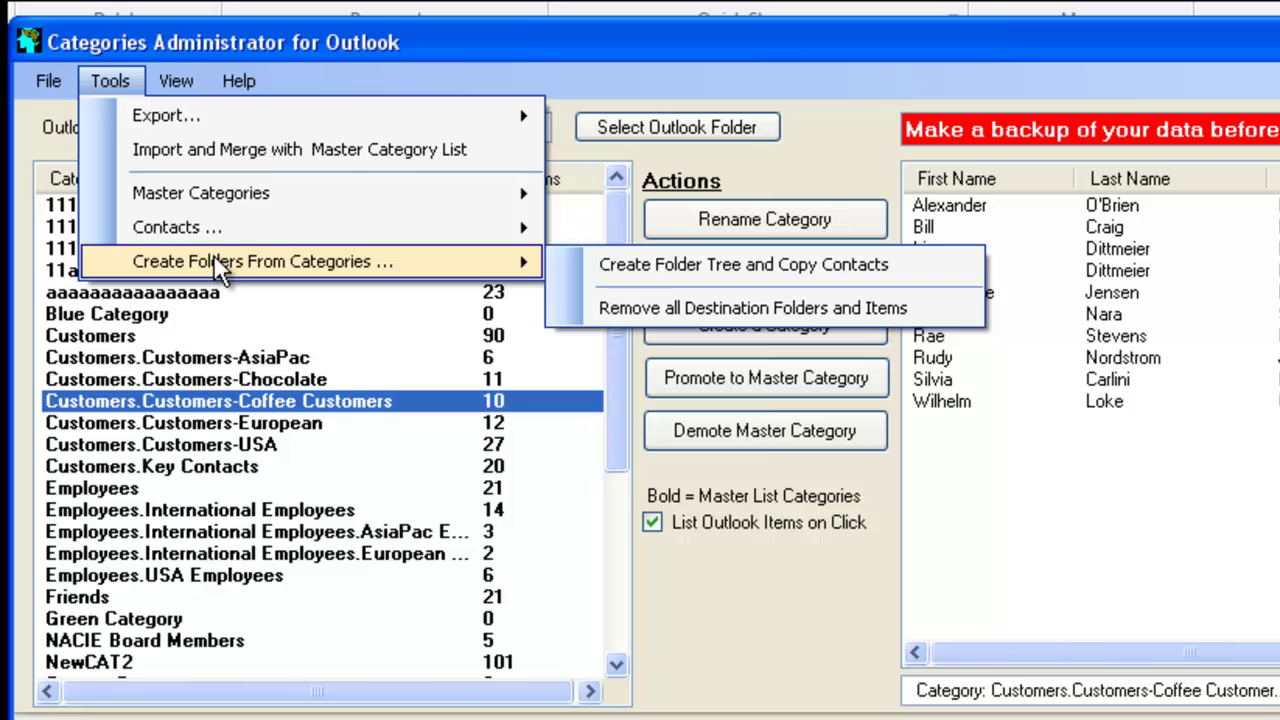
{"action": "left_click", "coordinate": [394, 31]}
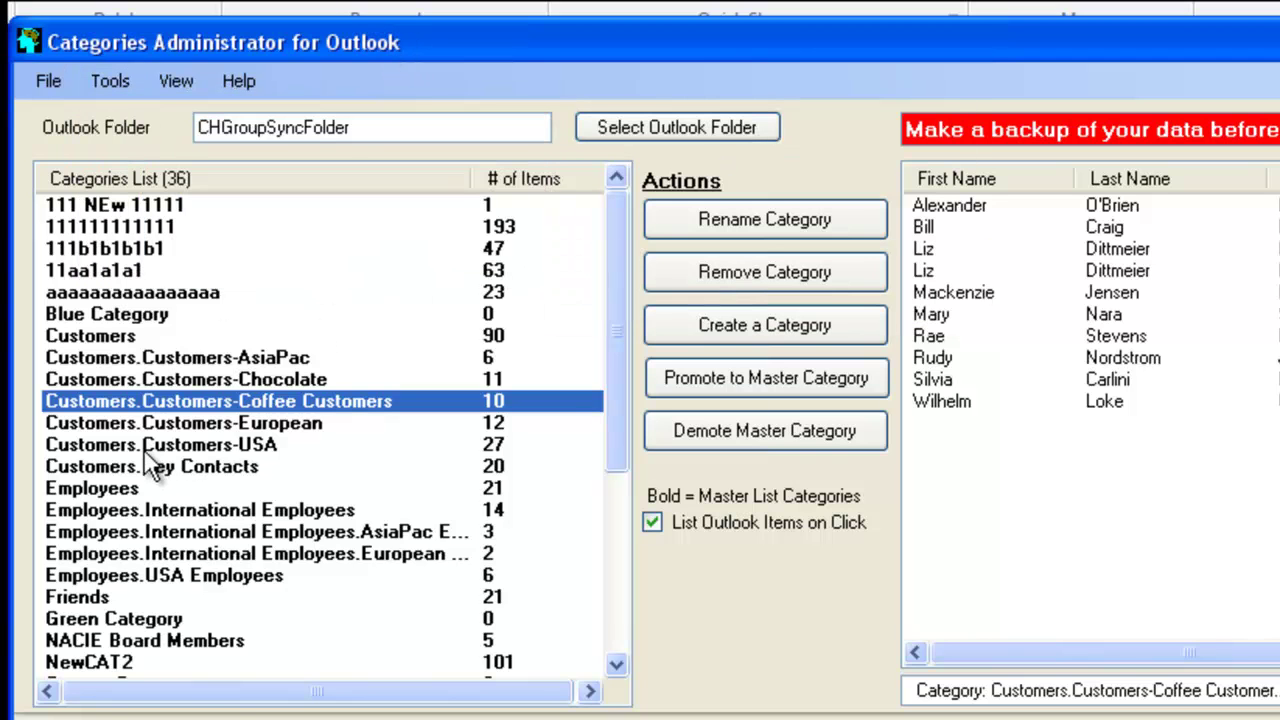
{"action": "left_click", "coordinate": [136, 421]}
{"action": "key", "text": "Down"}
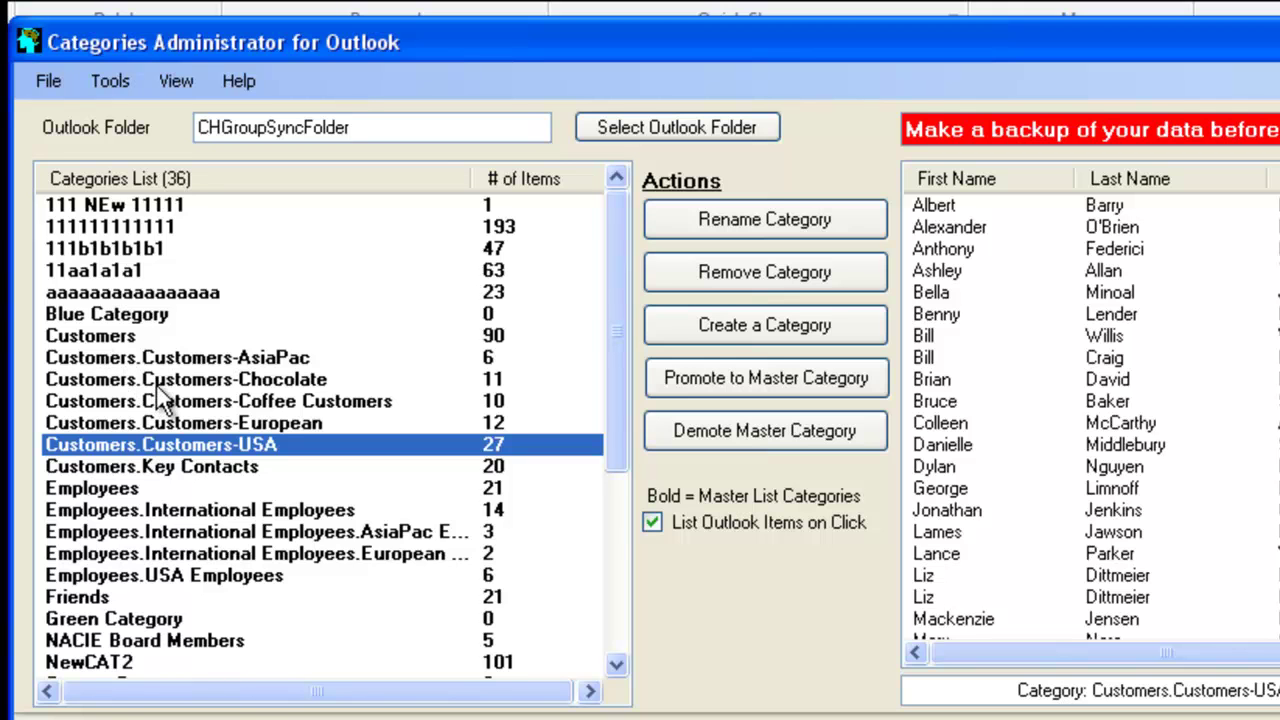
{"action": "left_click", "coordinate": [134, 531]}
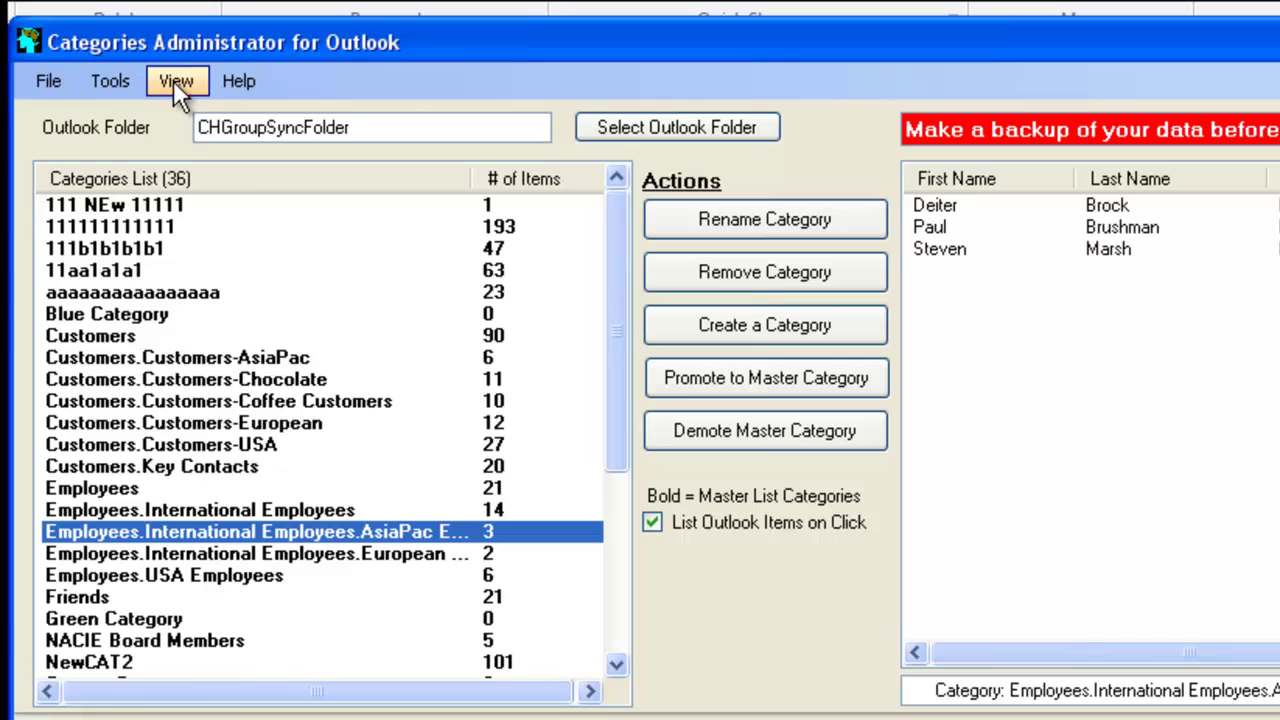
Start Create Folders From Categories with destination clearing and contact copying enabled
{"action": "left_click", "coordinate": [118, 80]}
{"action": "mouse_move", "coordinate": [190, 278]}
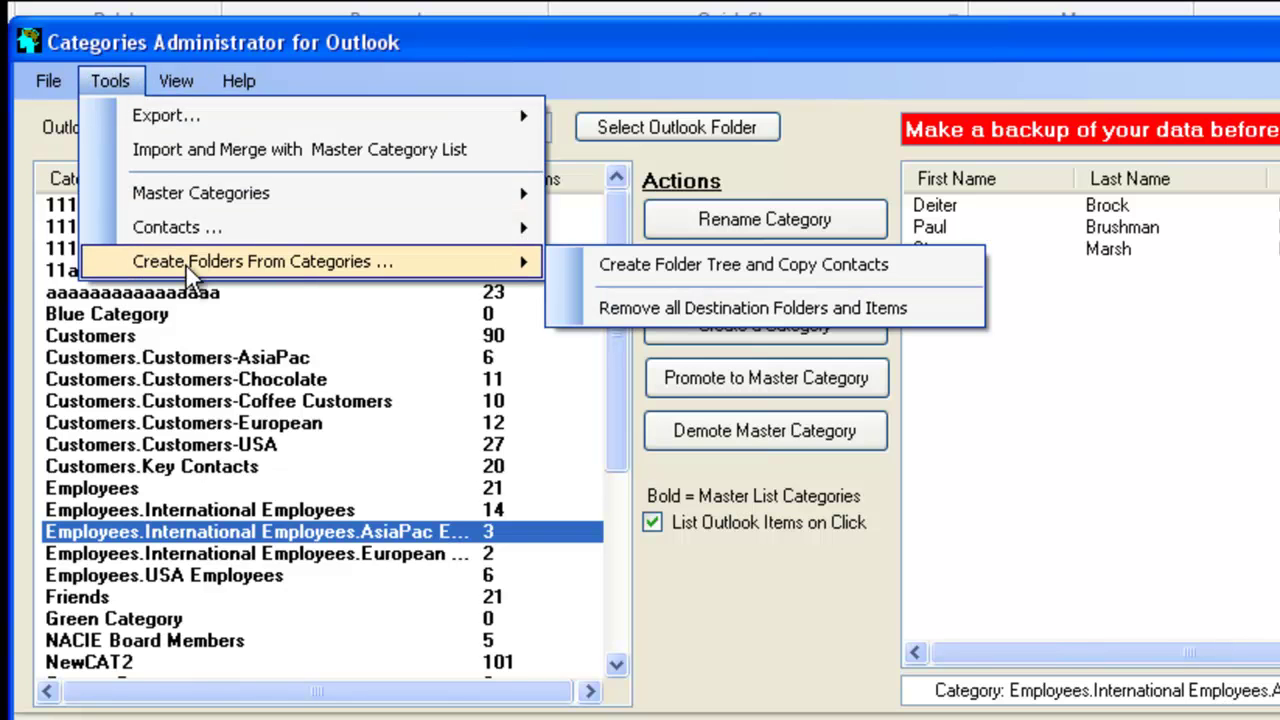
{"action": "left_click", "coordinate": [657, 266]}
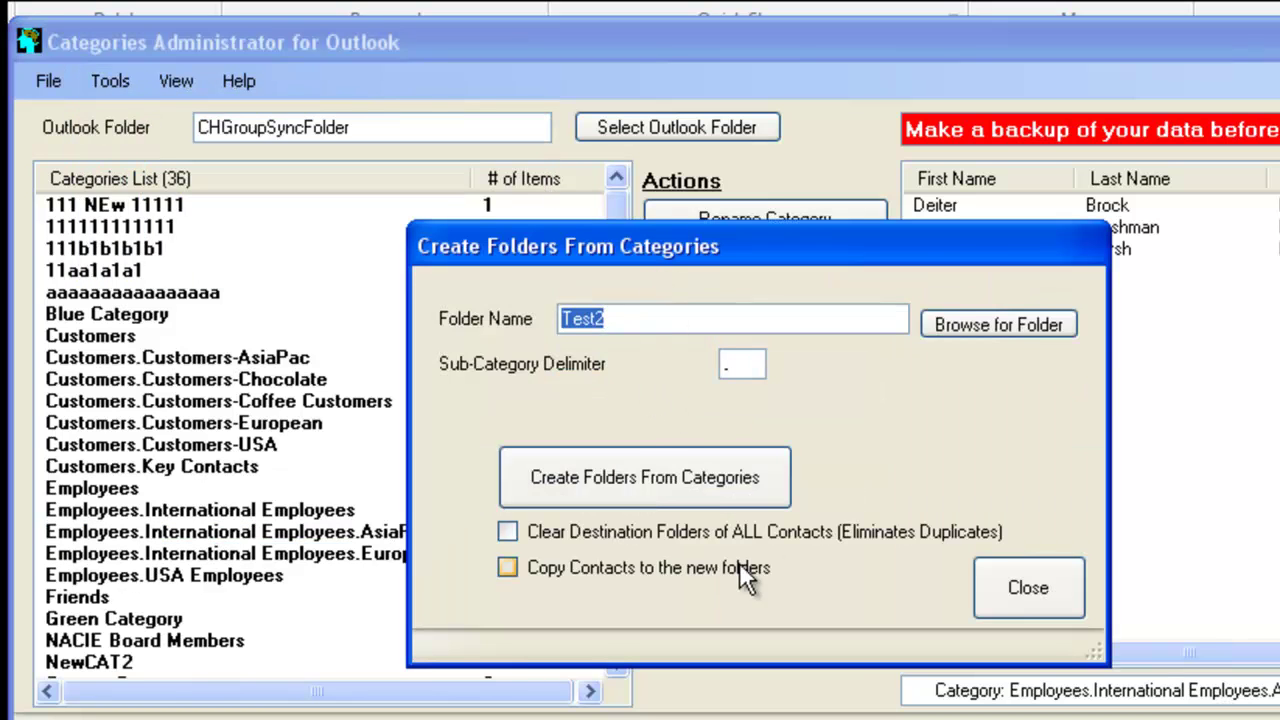
{"action": "left_click", "coordinate": [508, 527]}
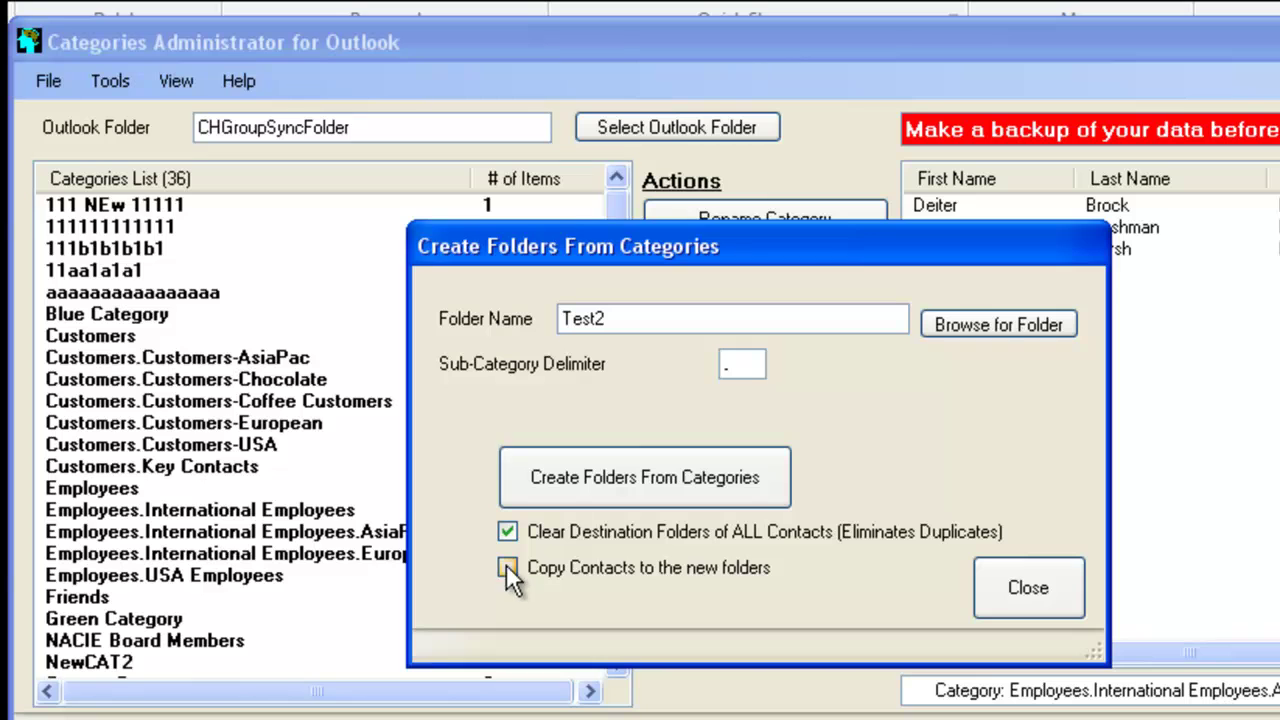
{"action": "left_click", "coordinate": [507, 567]}
Create a new DESTINY contact-items folder under Personal Folders and set it as destination
{"action": "left_click", "coordinate": [980, 325]}
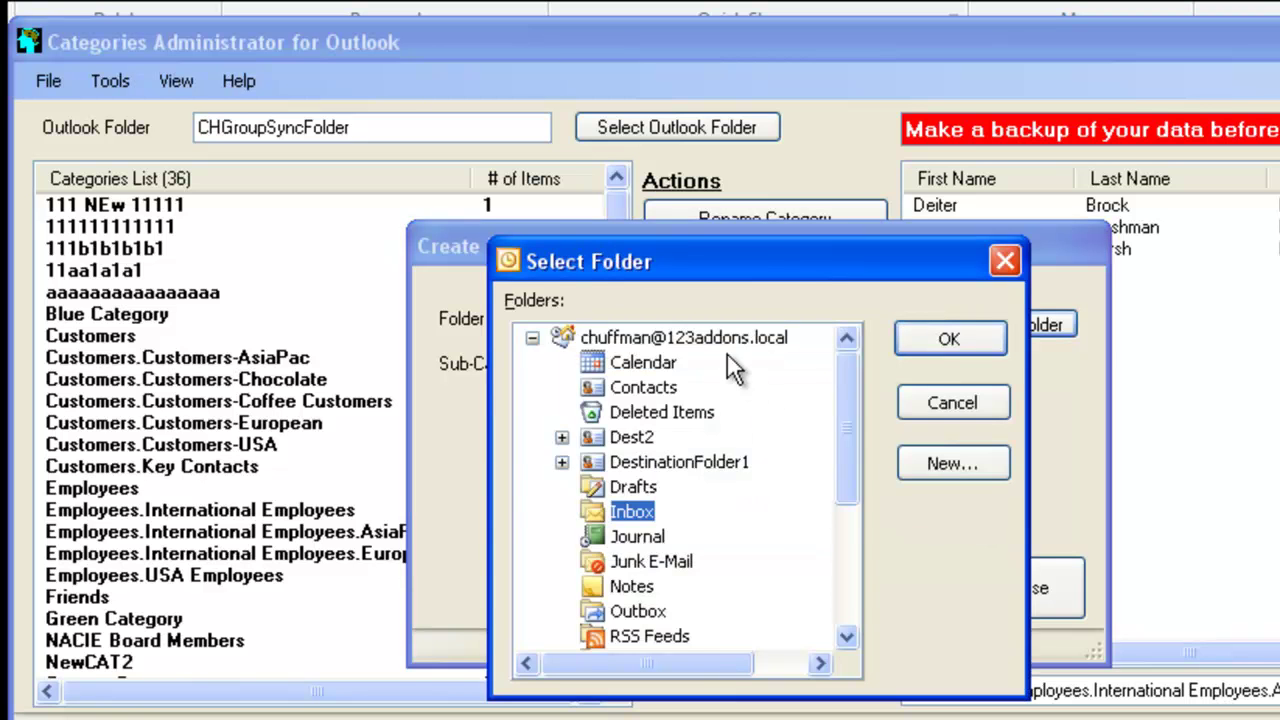
{"action": "left_click_drag", "start_coordinate": [849, 422], "coordinate": [837, 614]}
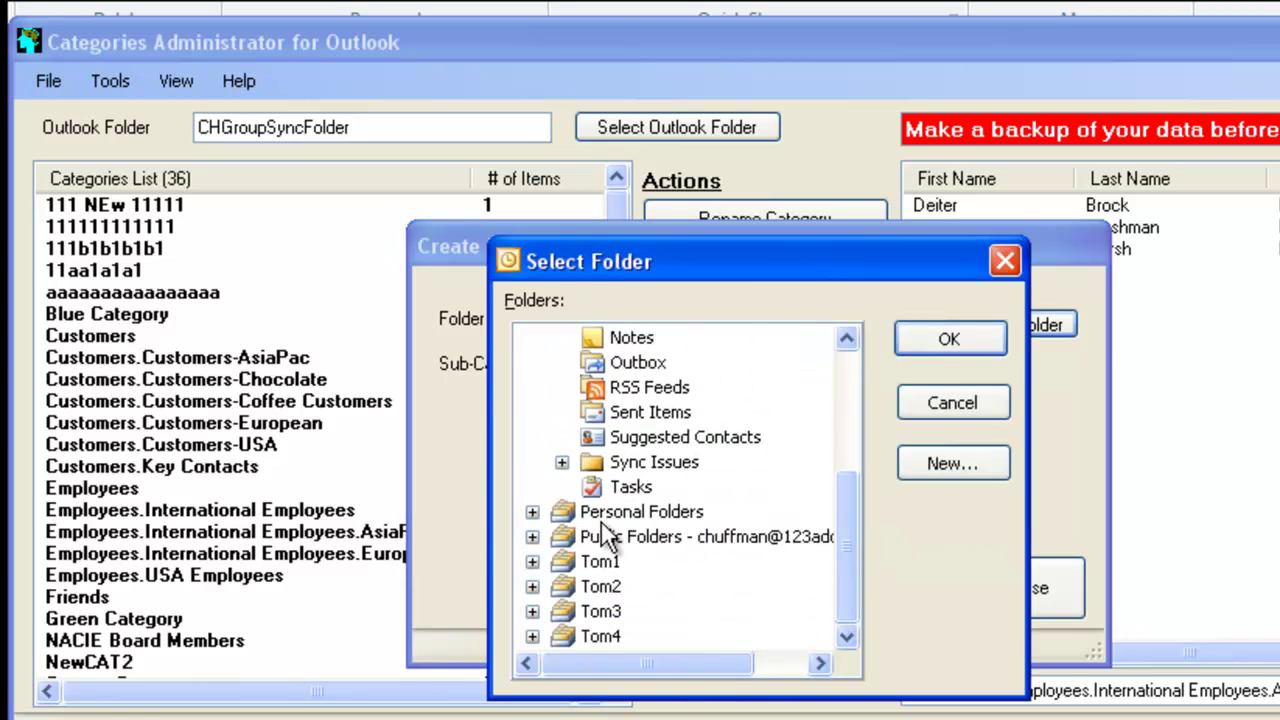
{"action": "left_click", "coordinate": [531, 508]}
{"action": "left_click", "coordinate": [703, 345]}
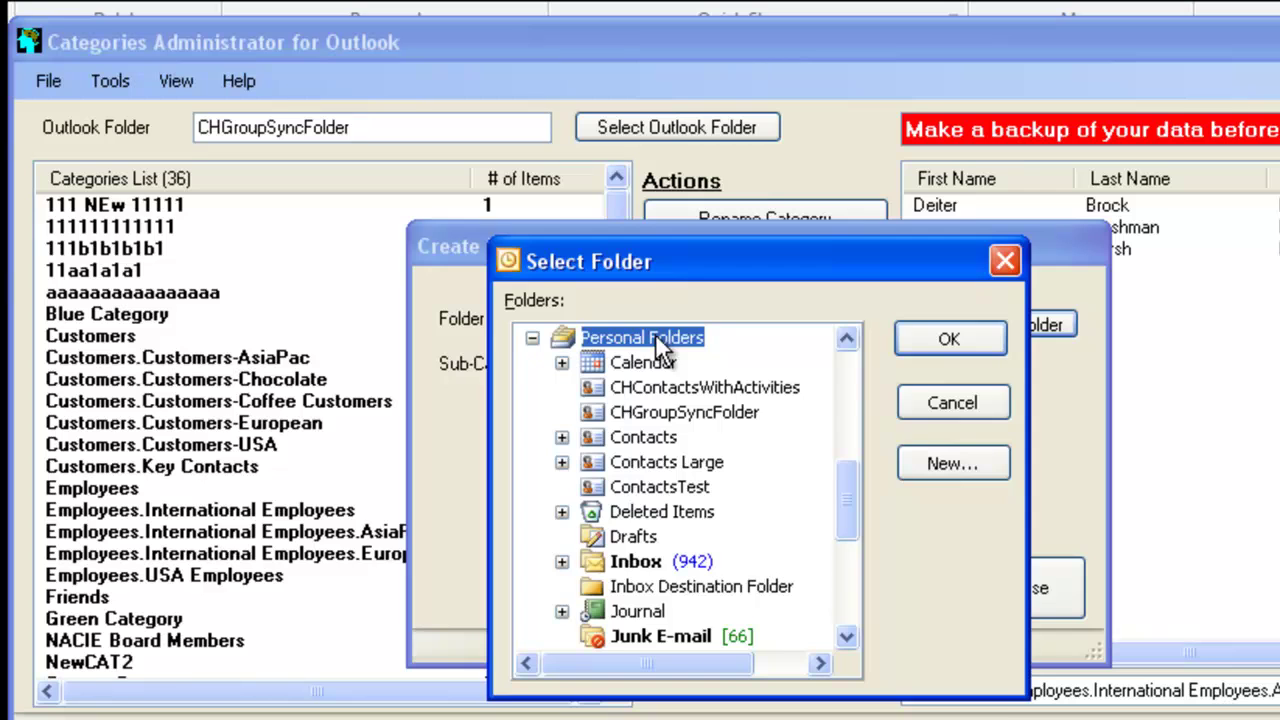
{"action": "left_click", "coordinate": [940, 460]}
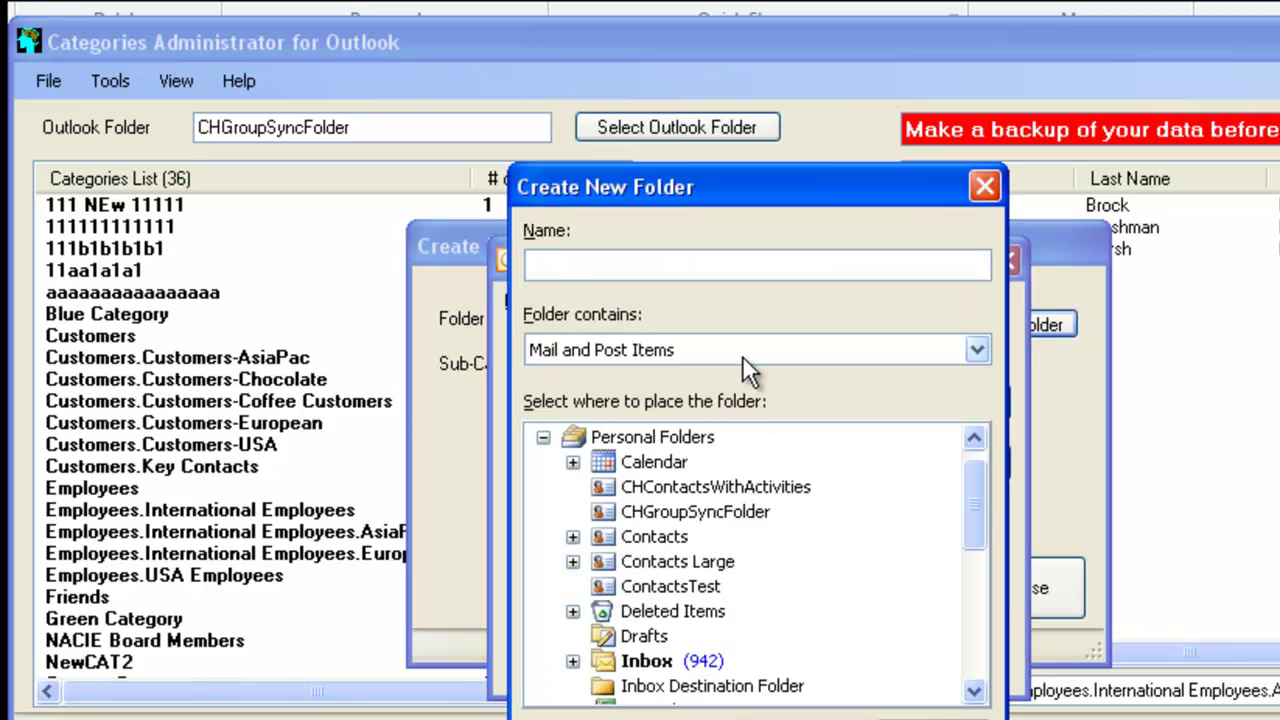
{"action": "type", "text": "DESTINY"}
{"action": "left_click", "coordinate": [978, 350]}
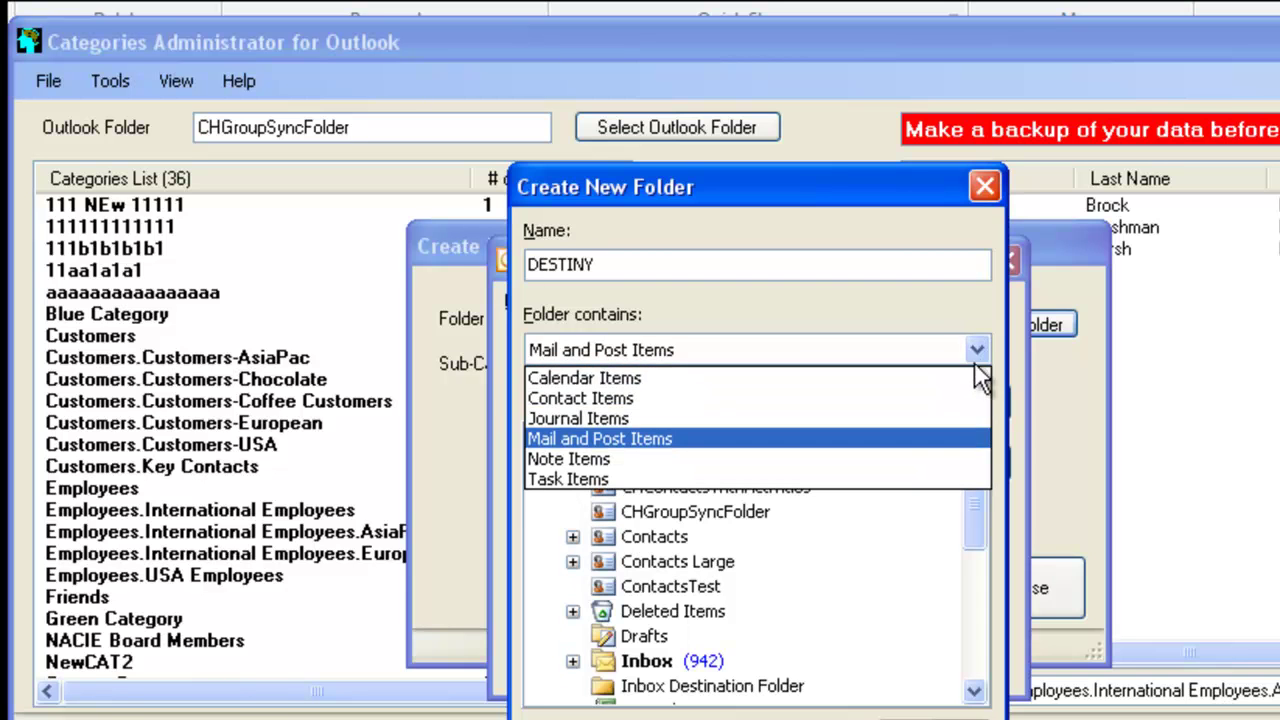
{"action": "left_click", "coordinate": [881, 398]}
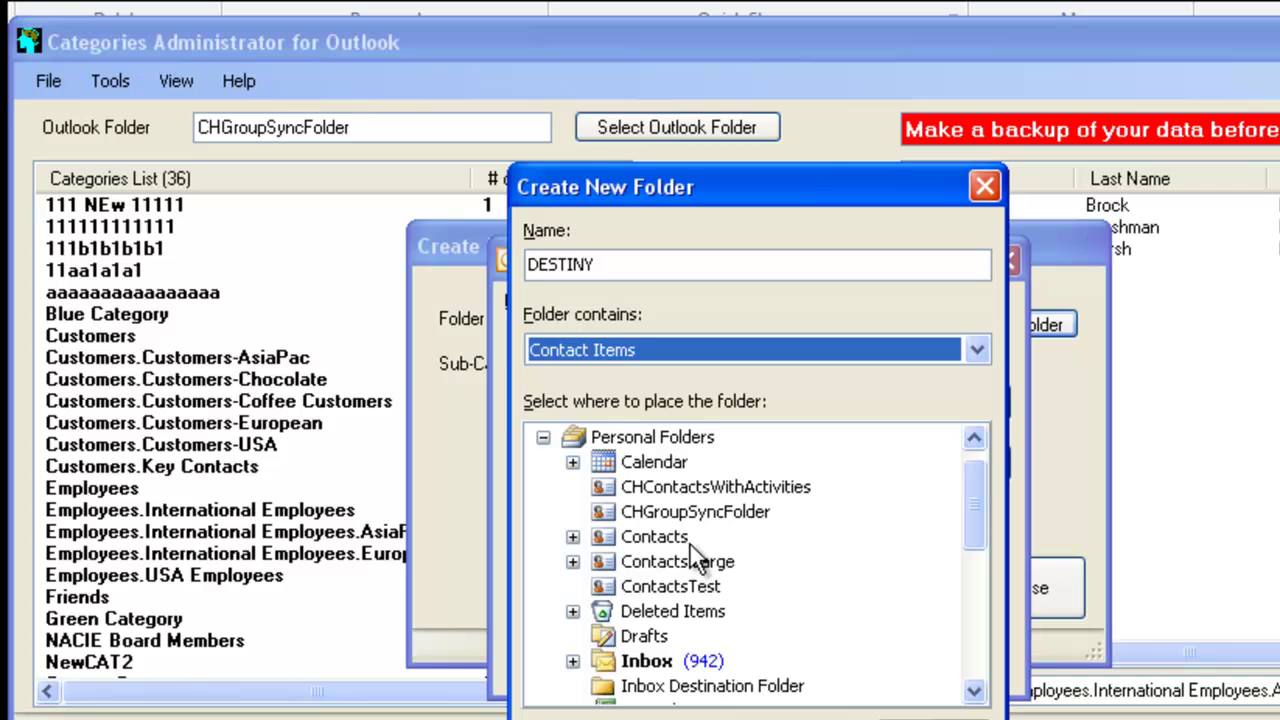
{"action": "left_click", "coordinate": [666, 441]}
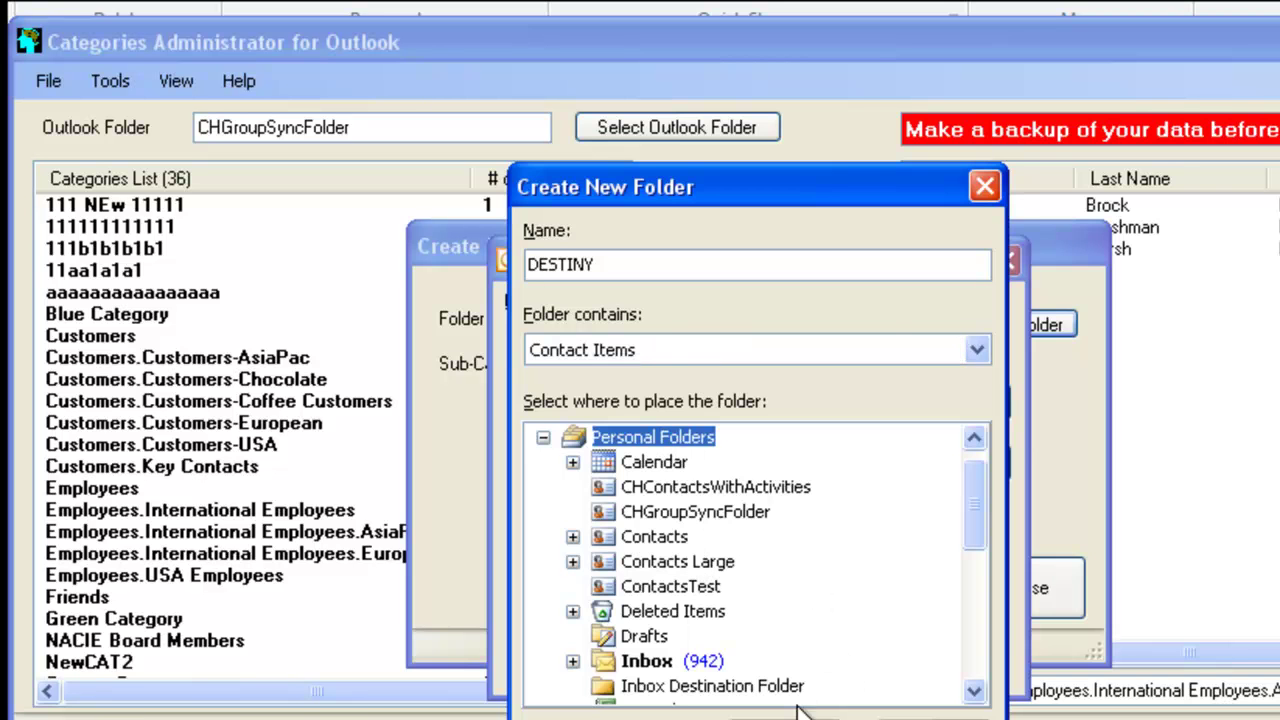
{"action": "key", "text": "Return"}
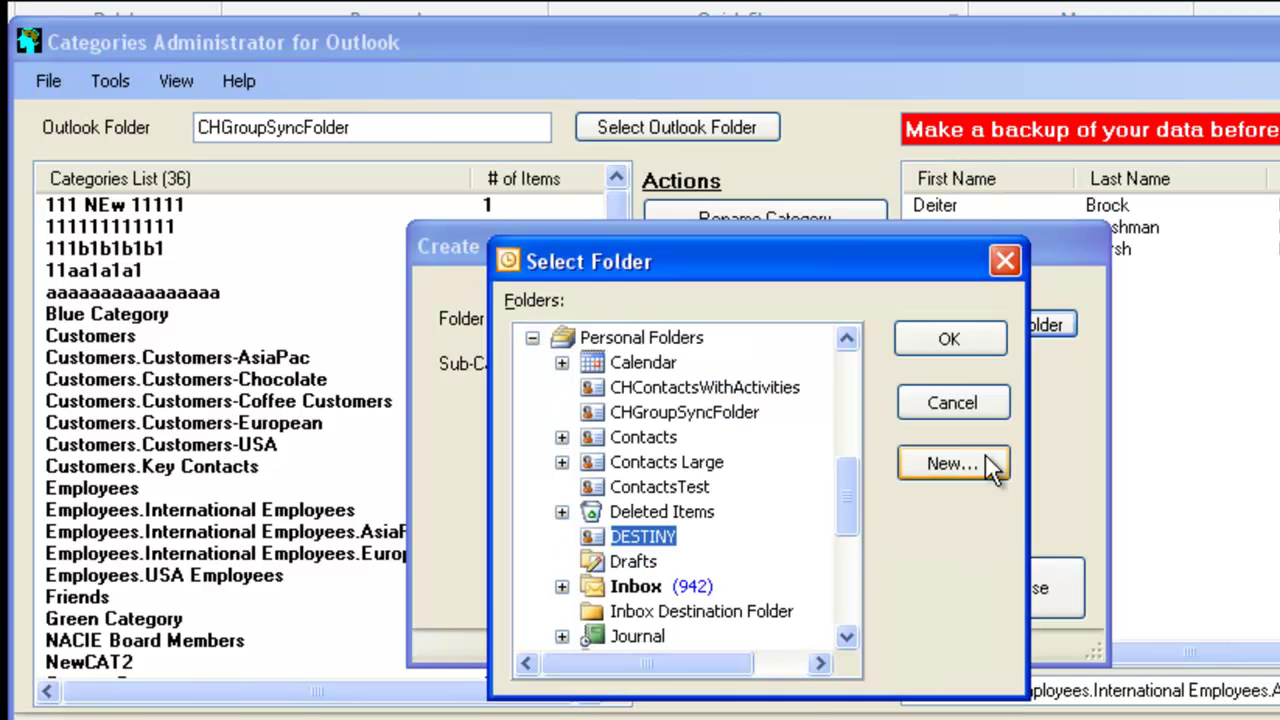
{"action": "left_click", "coordinate": [993, 334]}
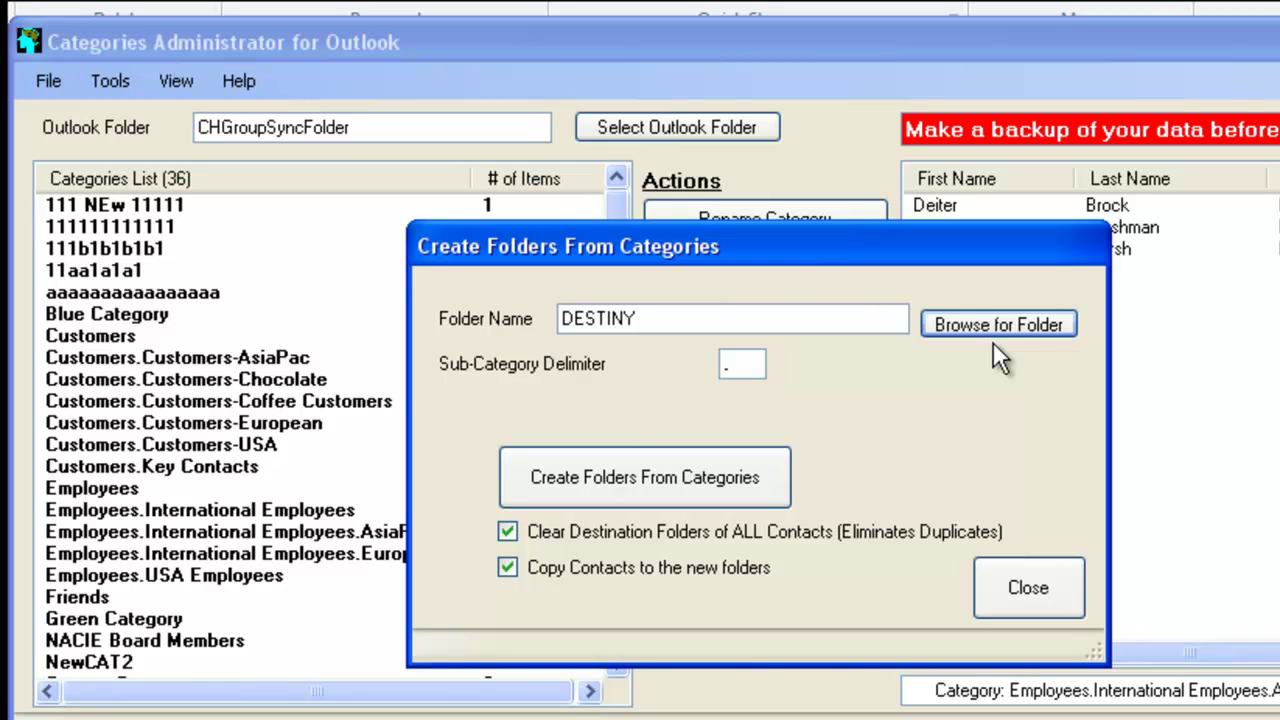
Generate the category folder tree with contacts inside DESTINY and acknowledge completion
{"action": "left_click", "coordinate": [757, 472]}
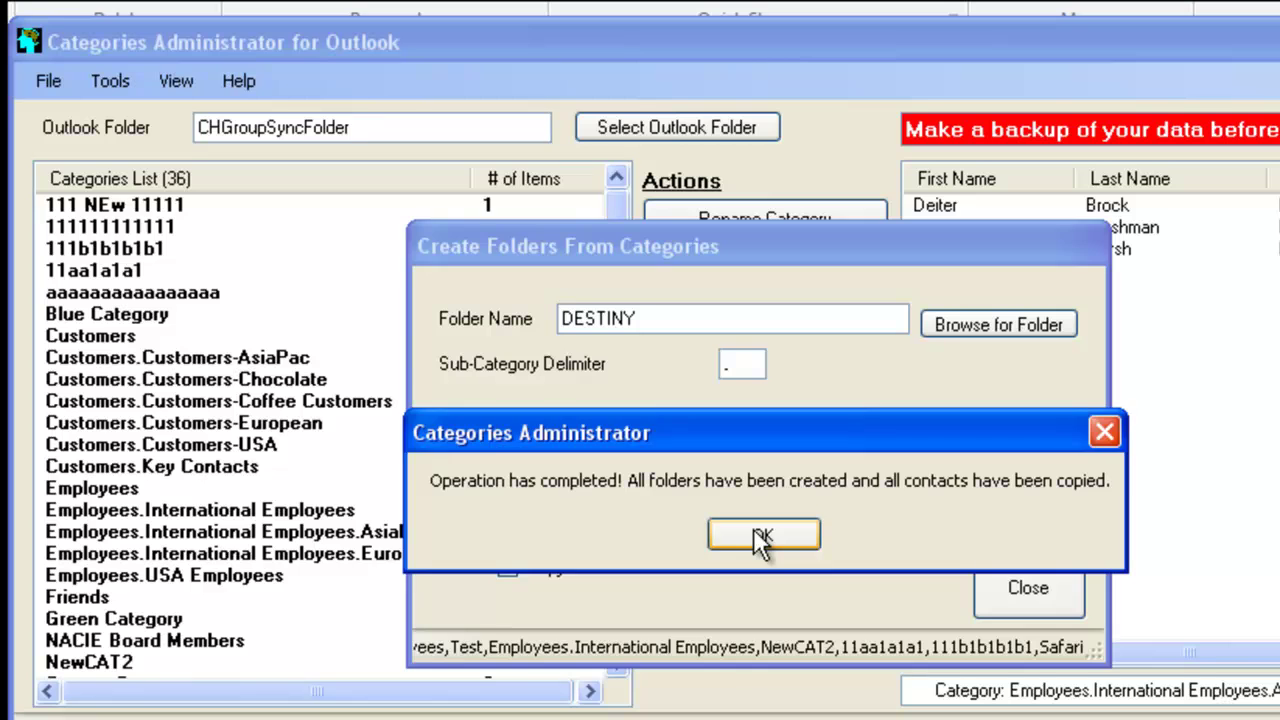
{"action": "left_click", "coordinate": [760, 537]}
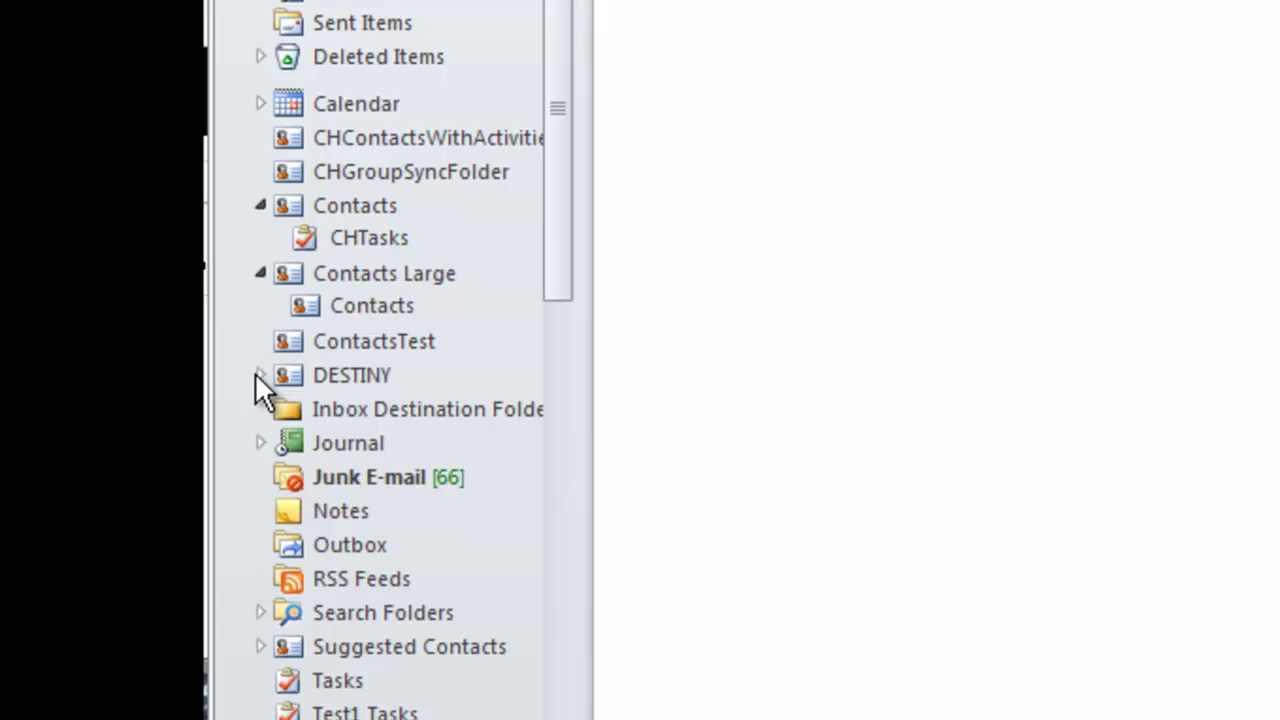
Expand DESTINY and review the contacts in Customers, Customers-AsiaPac, and the chocolate and coffee customer folders
{"action": "left_click", "coordinate": [258, 374]}
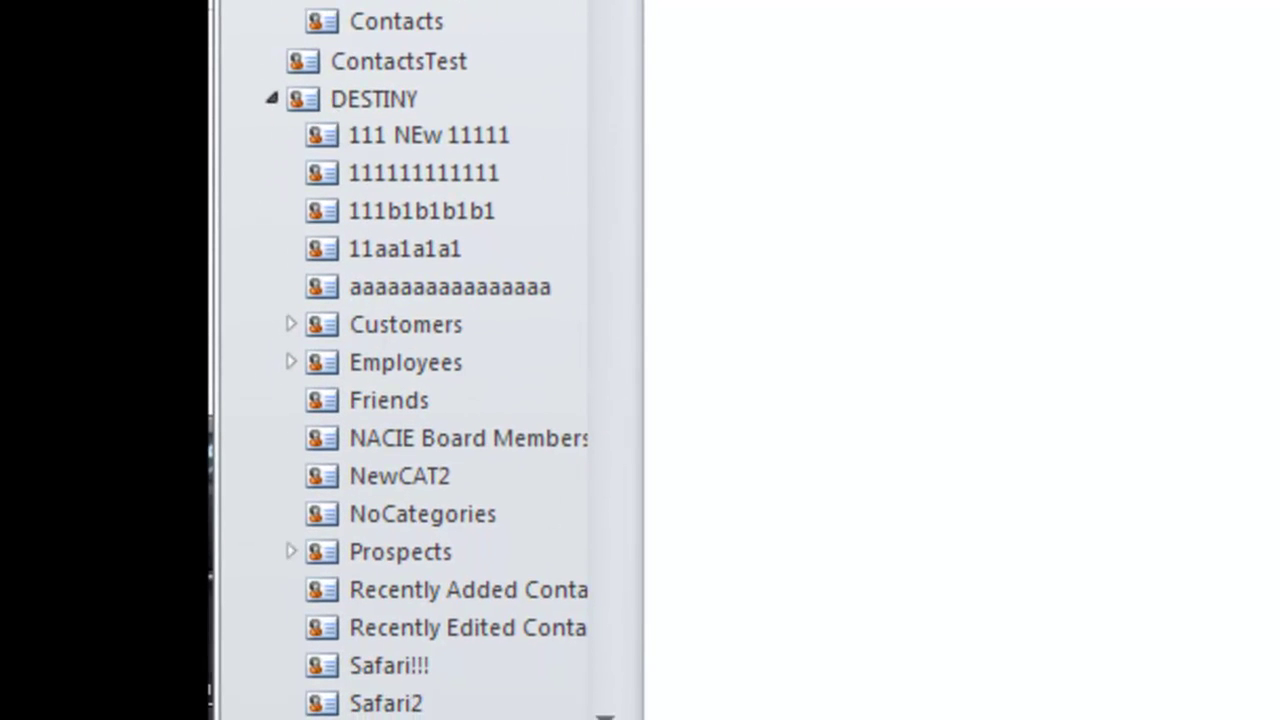
{"action": "left_click", "coordinate": [604, 714]}
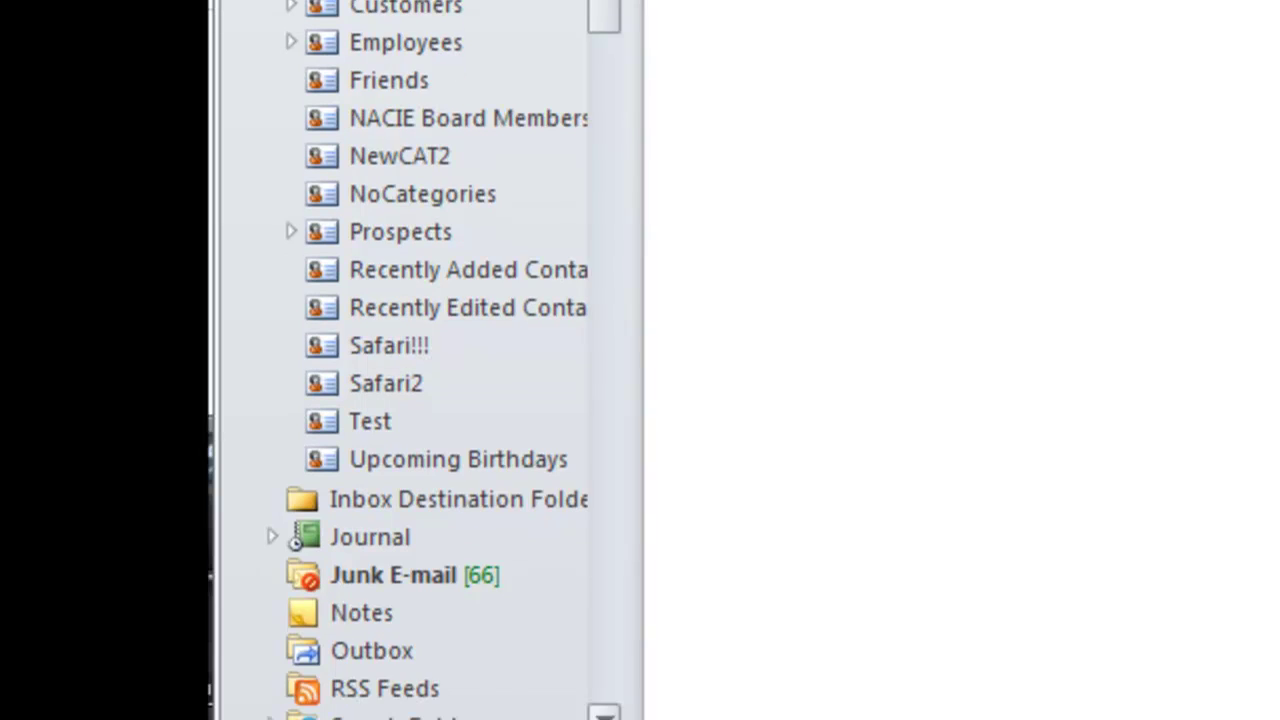
{"action": "scroll", "coordinate": [440, 360], "scroll_direction": "up", "scroll_amount": 1}
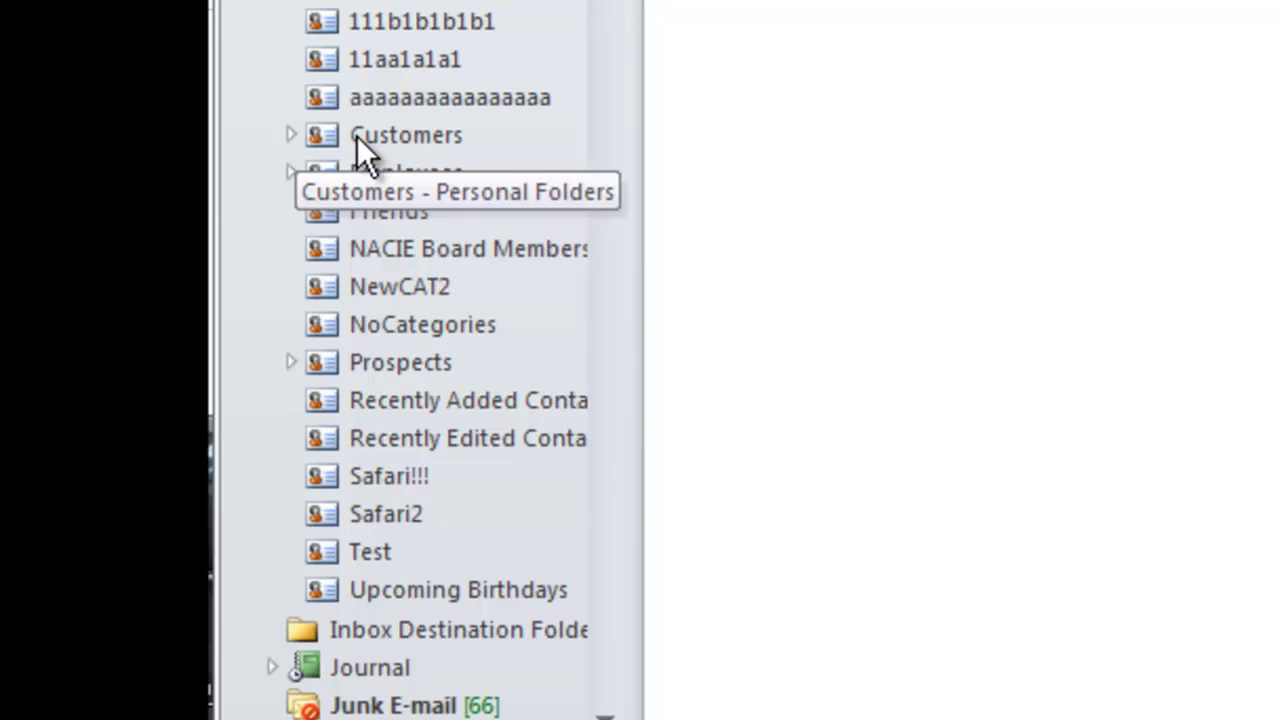
{"action": "left_click", "coordinate": [357, 136]}
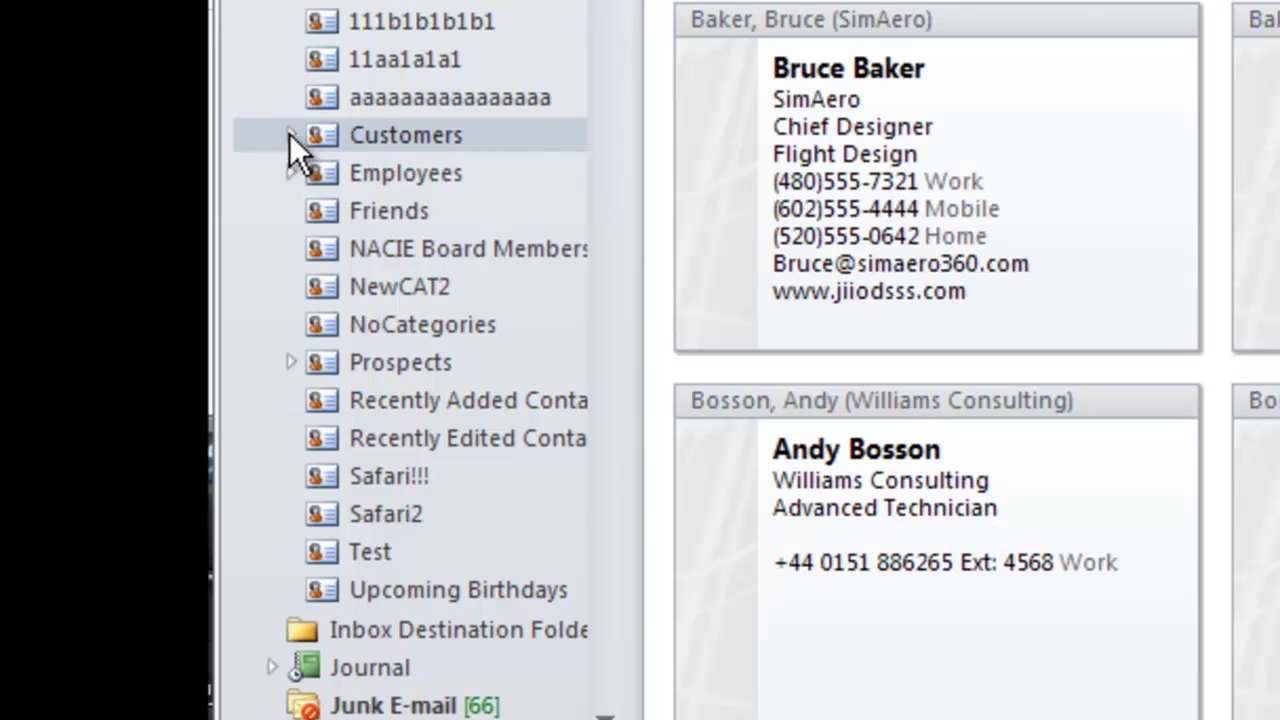
{"action": "left_click", "coordinate": [289, 136]}
{"action": "left_click", "coordinate": [397, 162]}
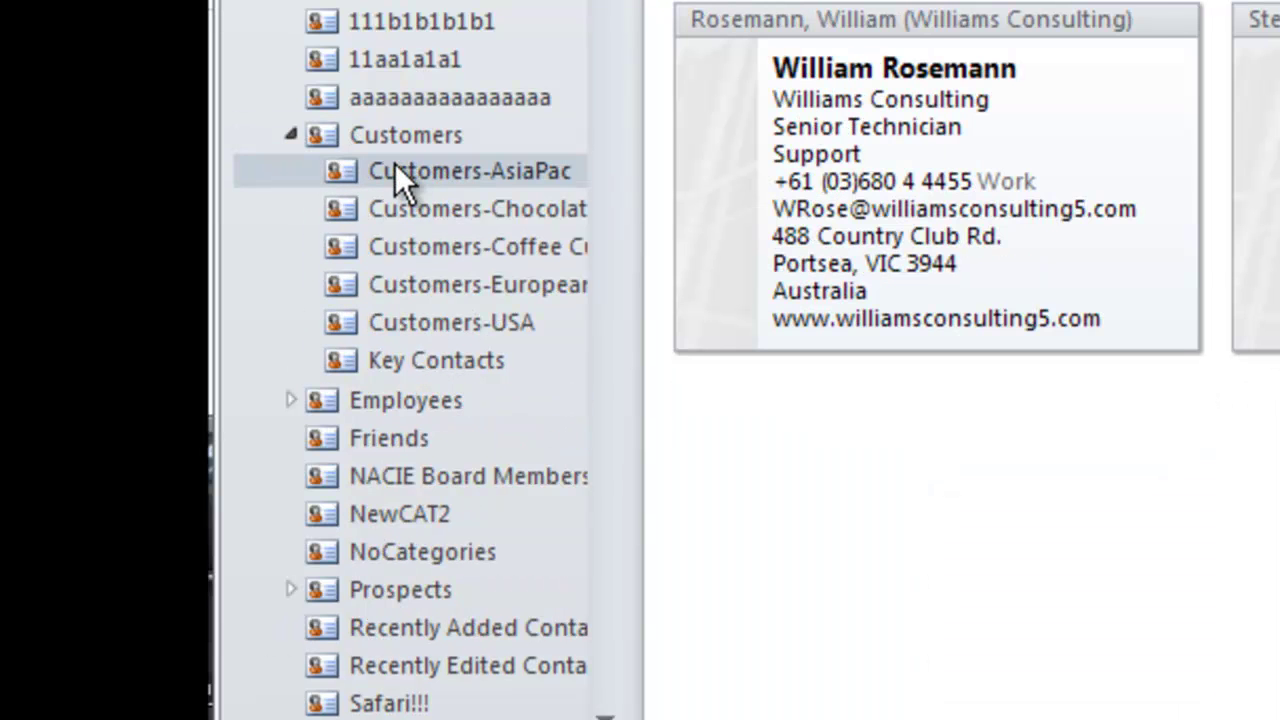
{"action": "left_click", "coordinate": [384, 211]}
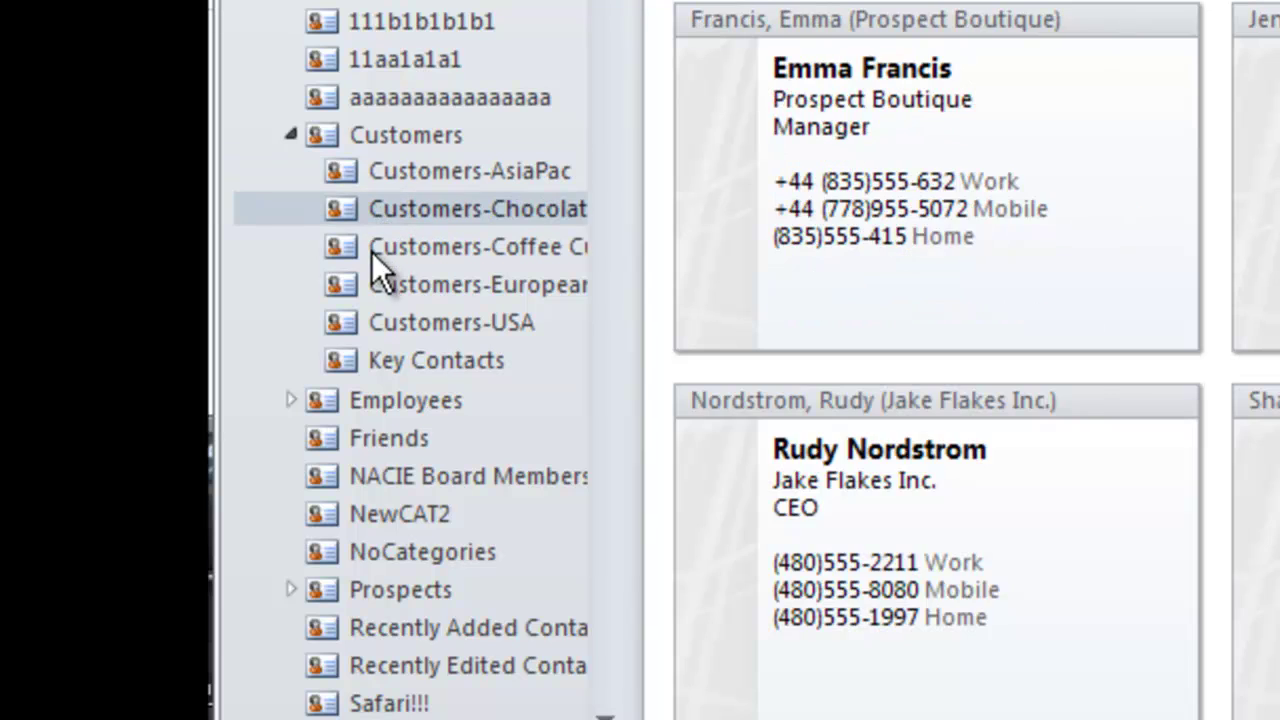
{"action": "left_click", "coordinate": [370, 257]}
Expand Employees and review the contacts in the AsiaPac, European, International and Employees folders
{"action": "left_click", "coordinate": [290, 400]}
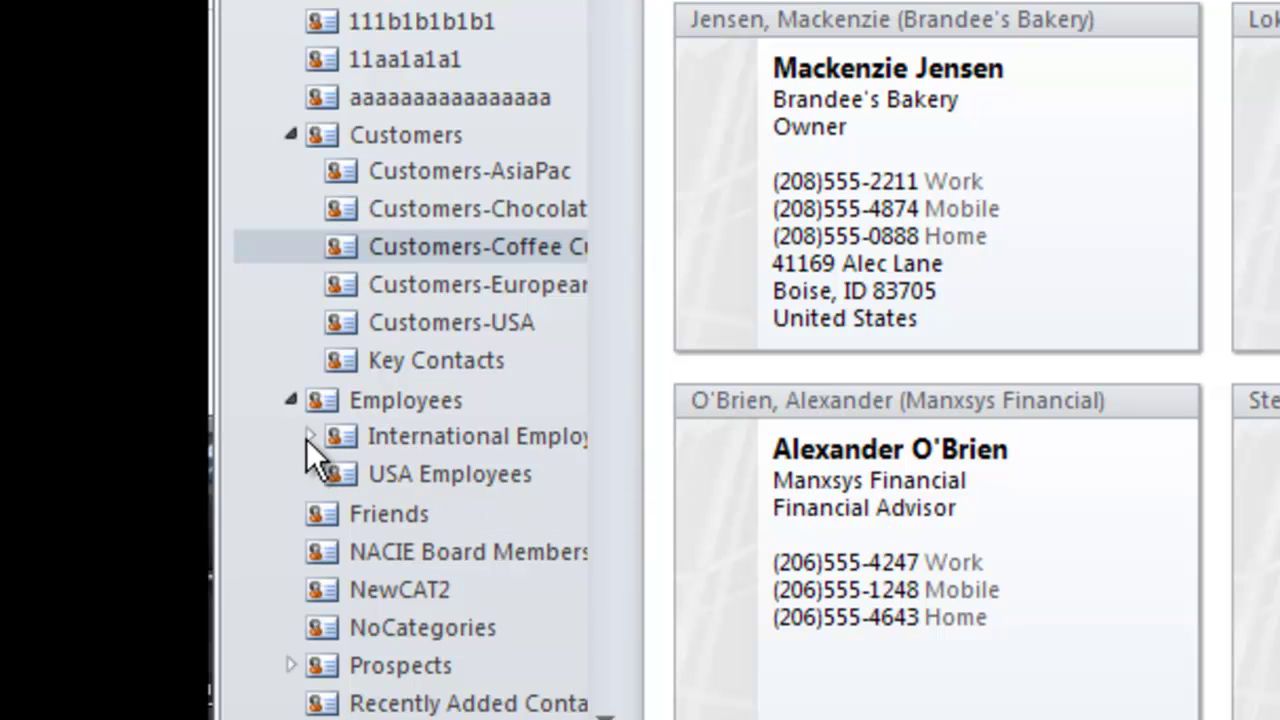
{"action": "left_click", "coordinate": [309, 437]}
{"action": "left_click", "coordinate": [389, 474]}
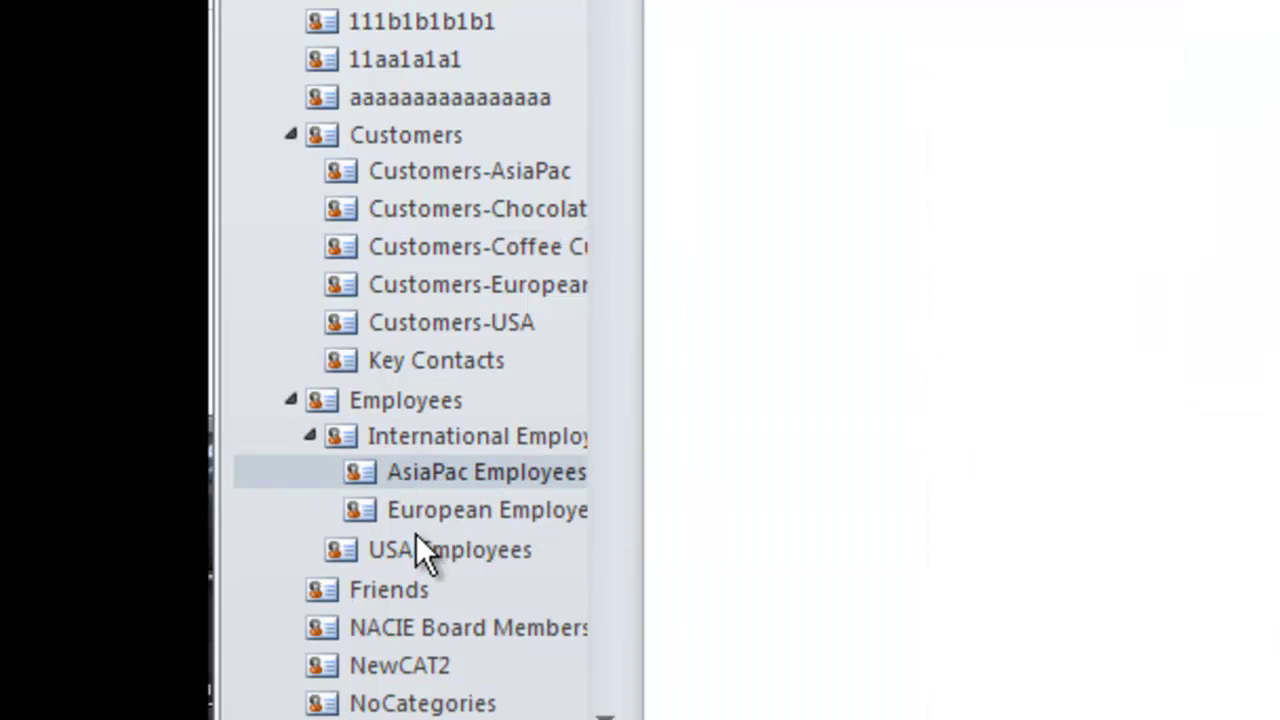
{"action": "left_click", "coordinate": [416, 512]}
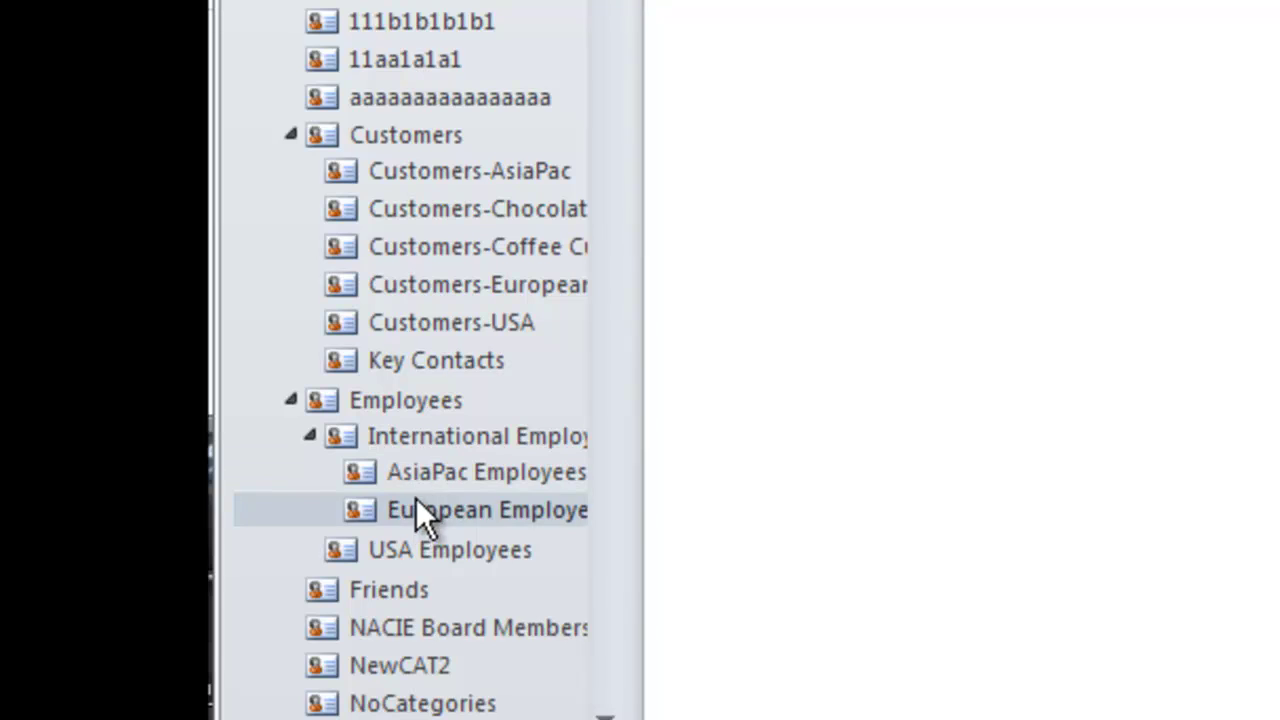
{"action": "left_click", "coordinate": [407, 432]}
{"action": "left_click", "coordinate": [382, 396]}
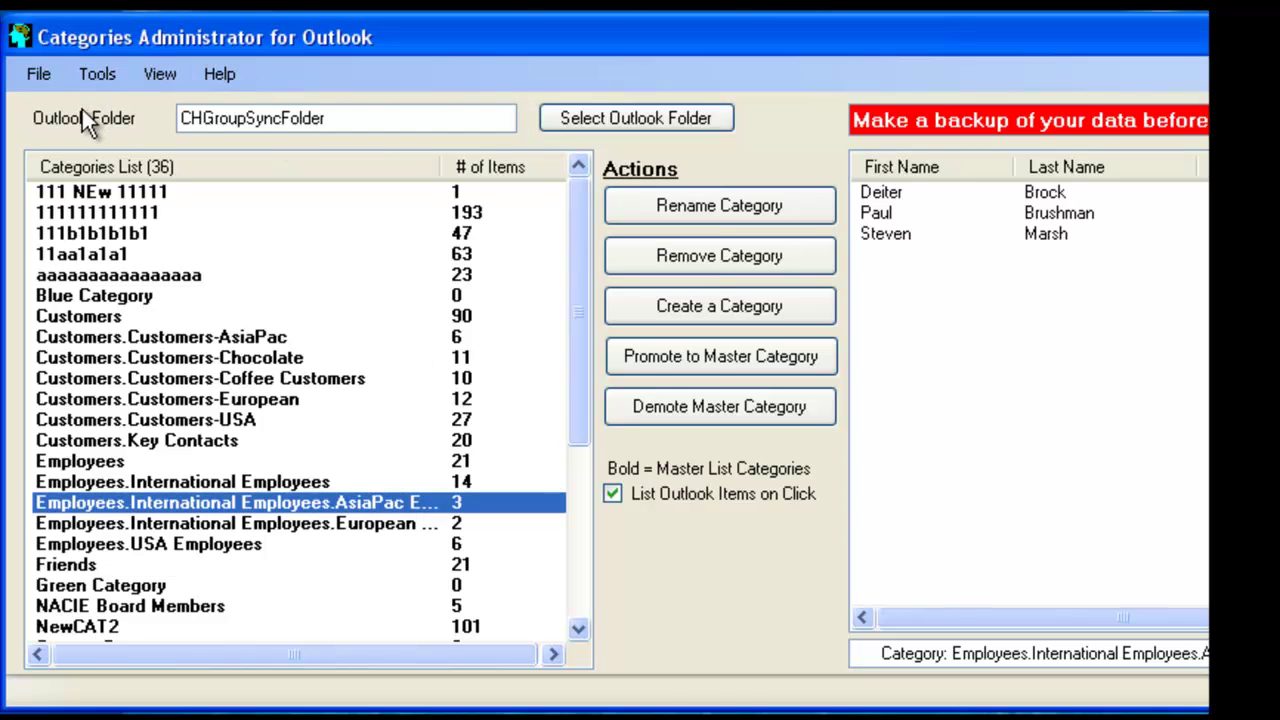
Run Remove all Destination Folders and Items with Remove ALL Contacts and Folders, and confirm
{"action": "left_click", "coordinate": [85, 73]}
{"action": "mouse_move", "coordinate": [180, 249]}
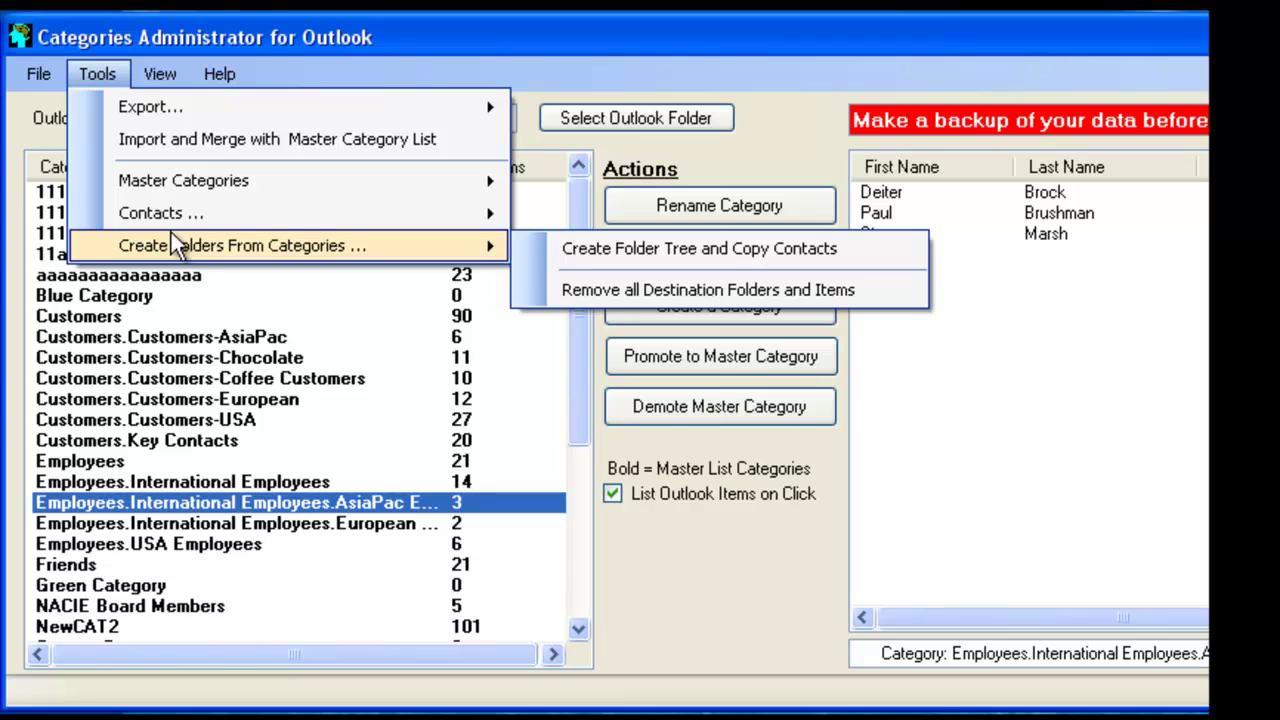
{"action": "left_click", "coordinate": [598, 291]}
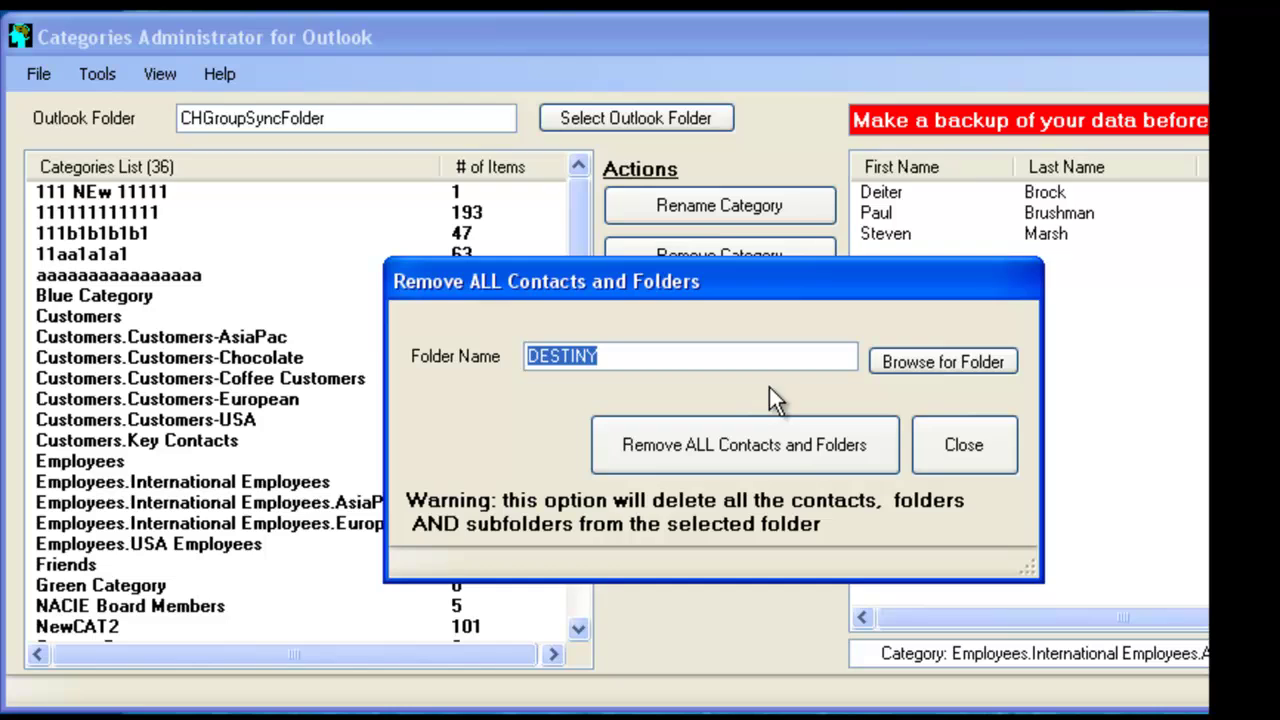
{"action": "left_click", "coordinate": [777, 443]}
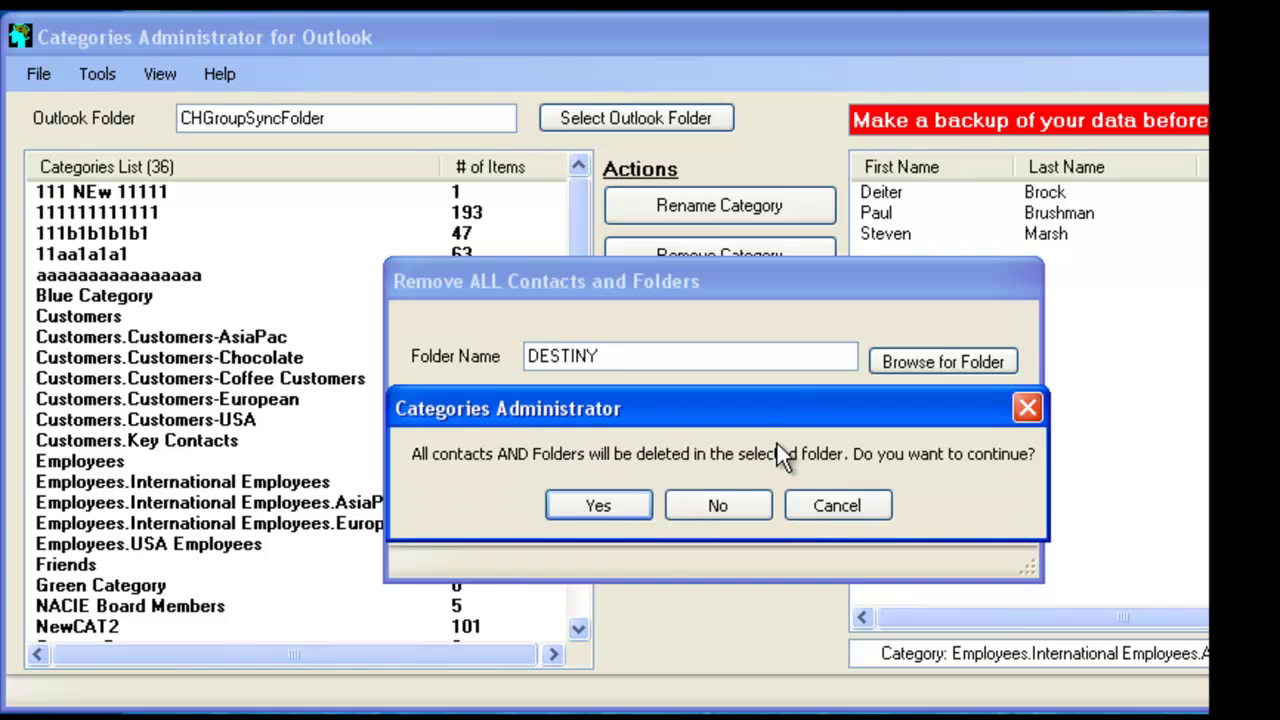
{"action": "left_click", "coordinate": [598, 505]}
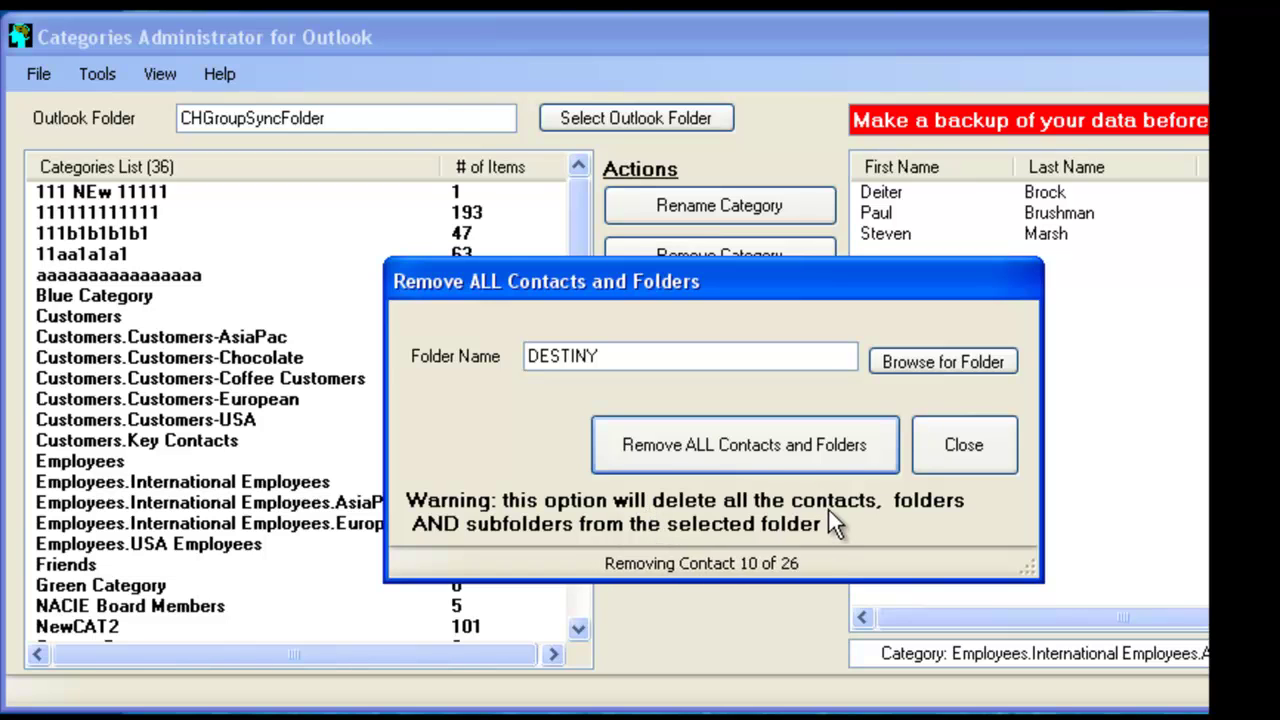
{"action": "left_click", "coordinate": [720, 508]}
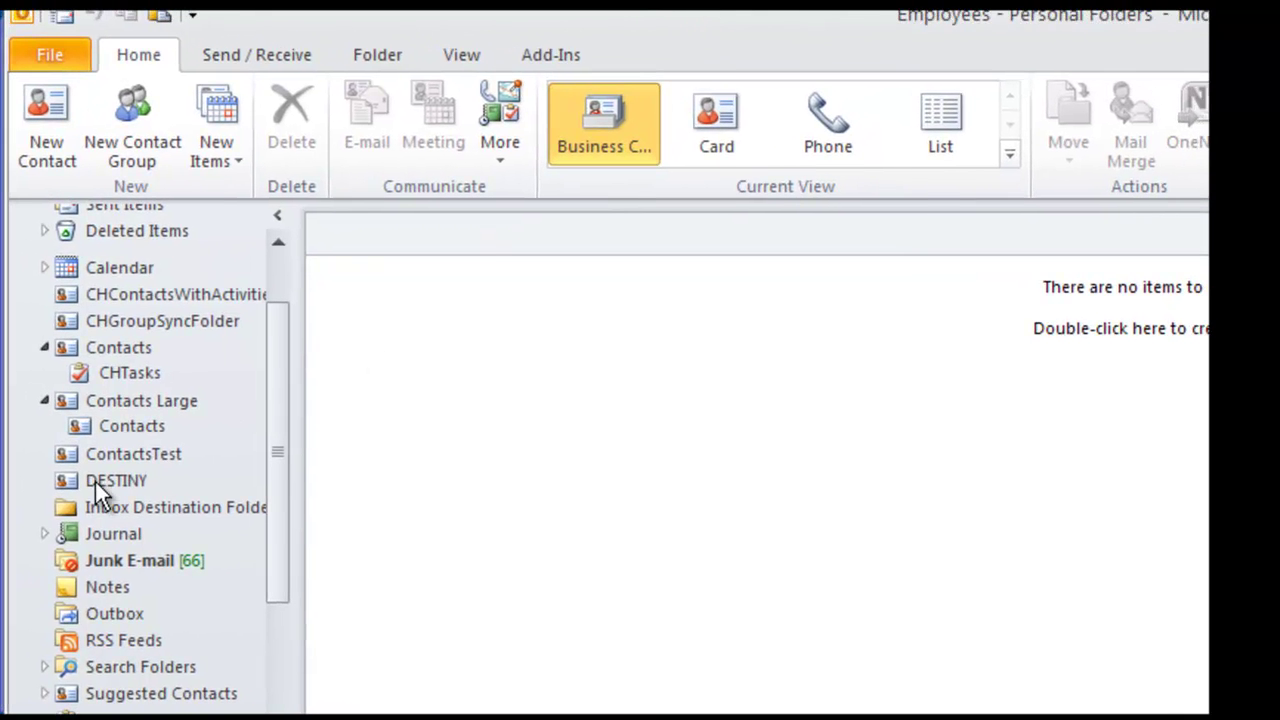
Select the DESTINY folder in Outlook's navigation pane to confirm it holds nothing
{"action": "left_click", "coordinate": [96, 481]}
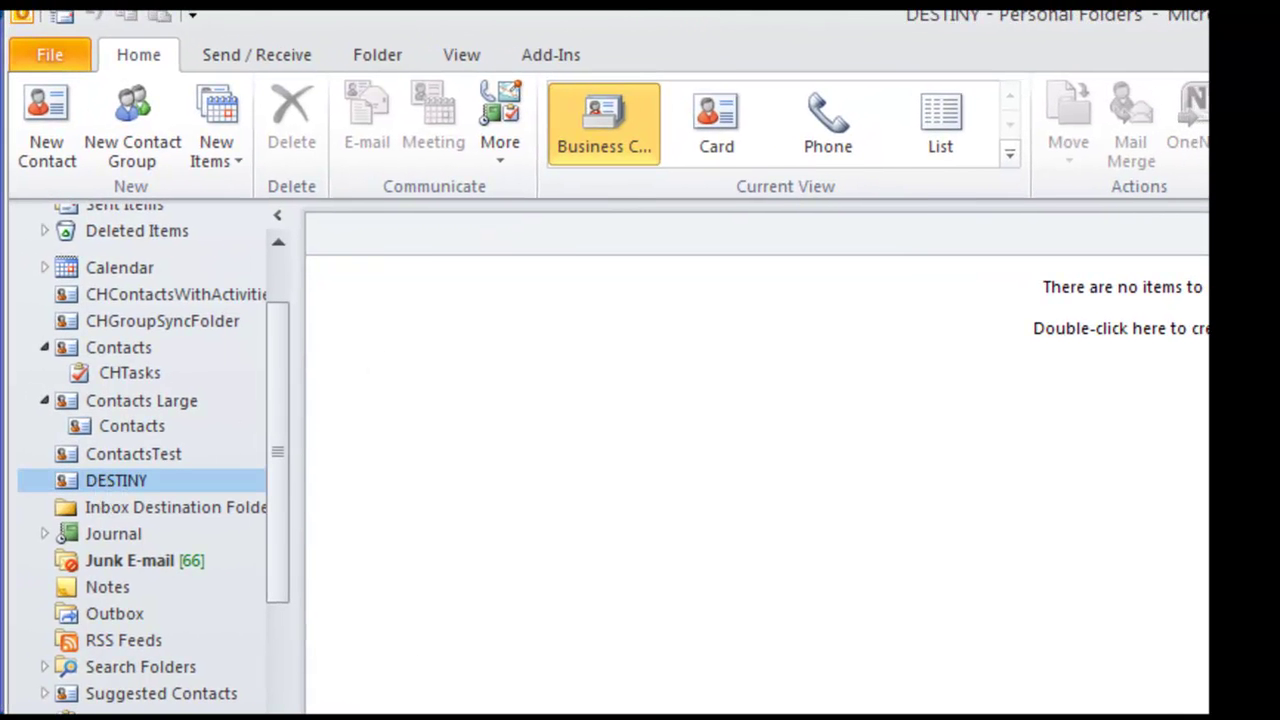